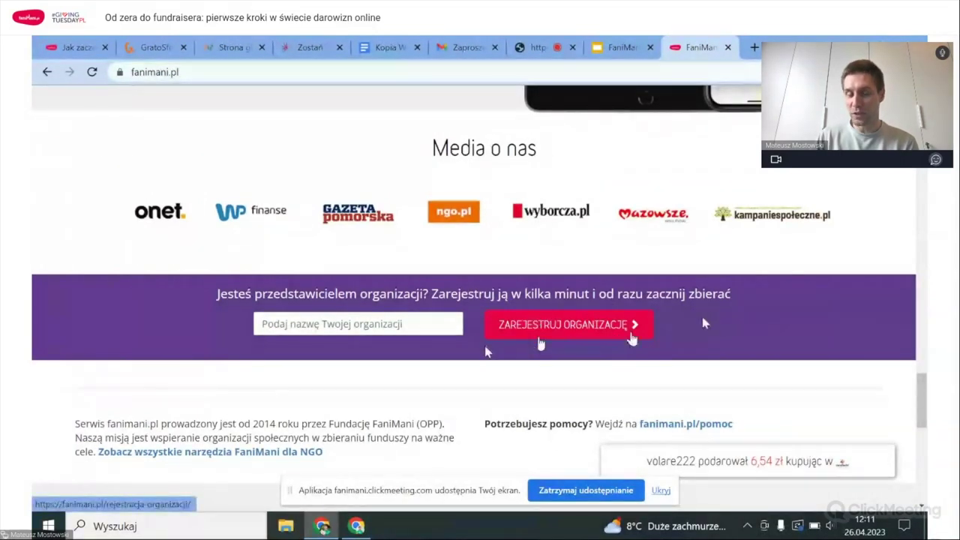
Log out of the current account and open the login and registration page.
scroll(703, 323, up, 15)
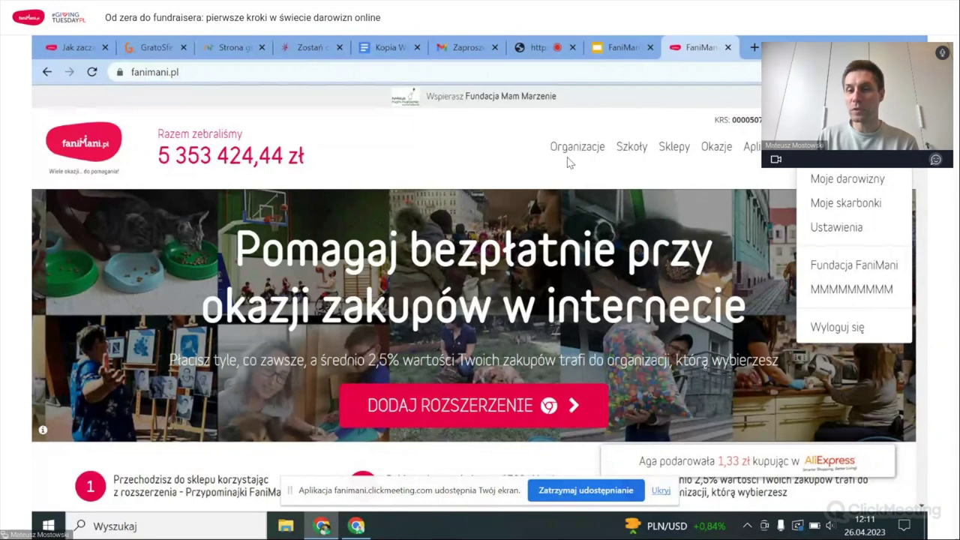
click(852, 328)
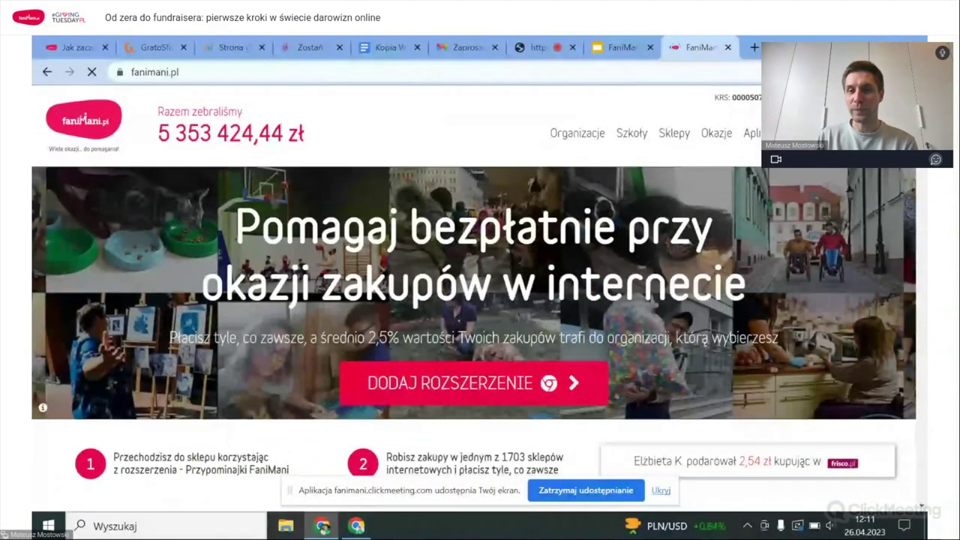
mouse_move(893, 133)
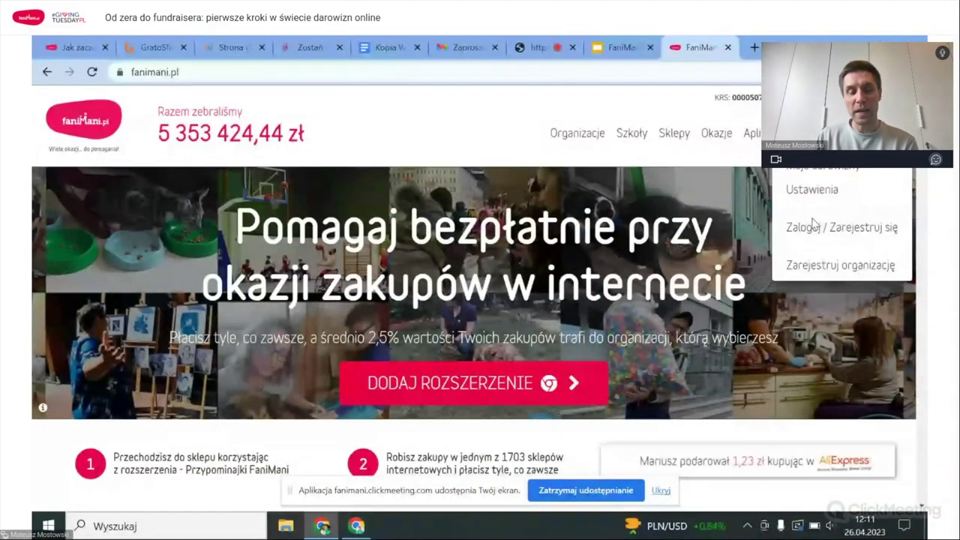
click(854, 236)
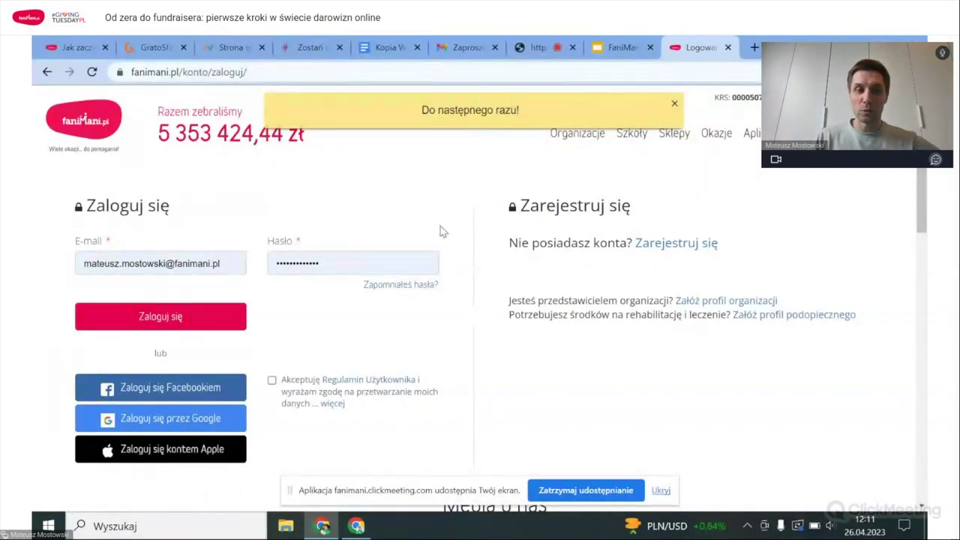
Examine the login section and the registration options for new users, organizations and beneficiaries needing funds for rehabilitation and treatment.
drag(182, 212, 90, 211)
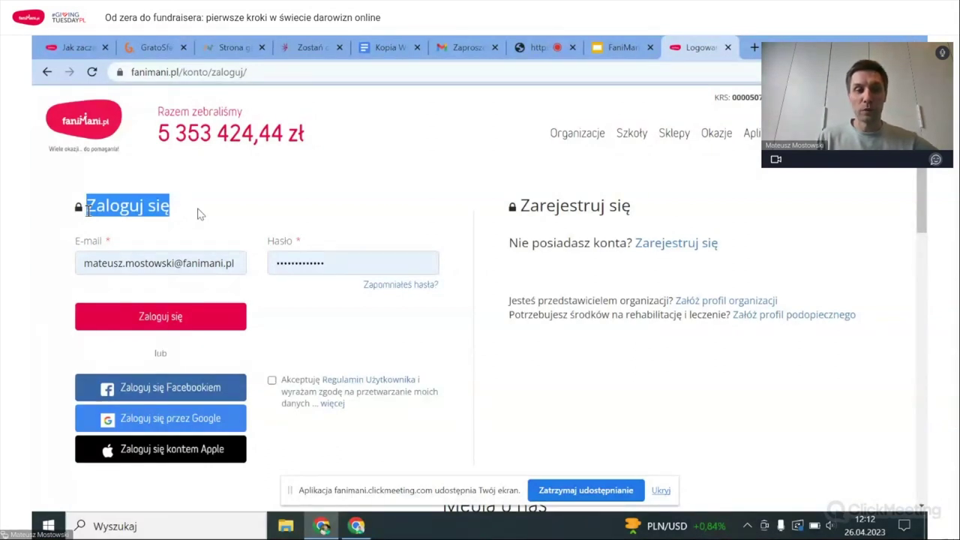
click(200, 214)
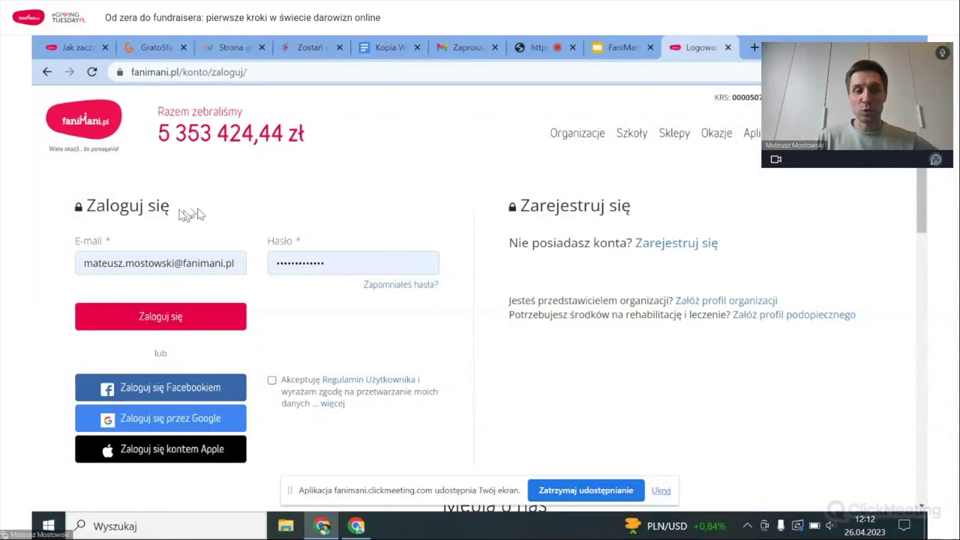
drag(181, 216, 89, 214)
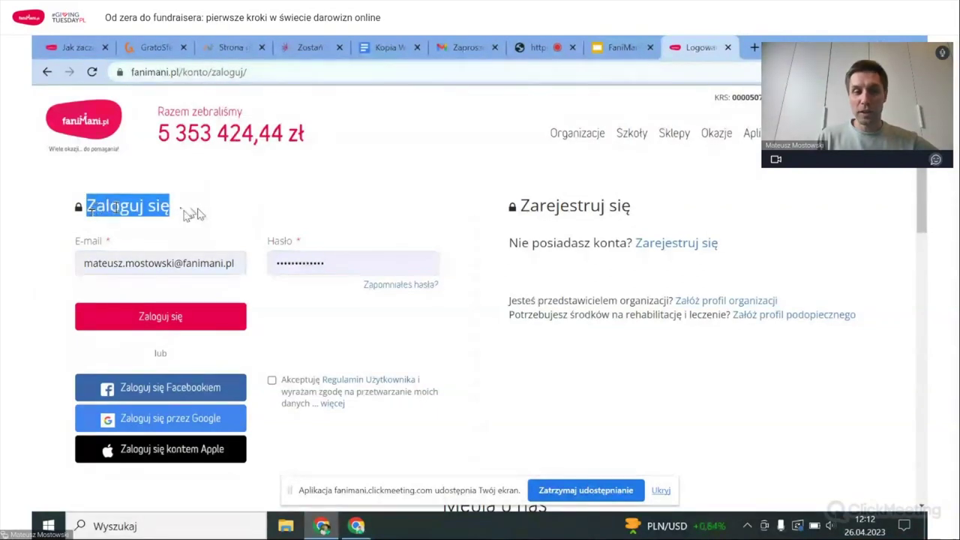
click(198, 213)
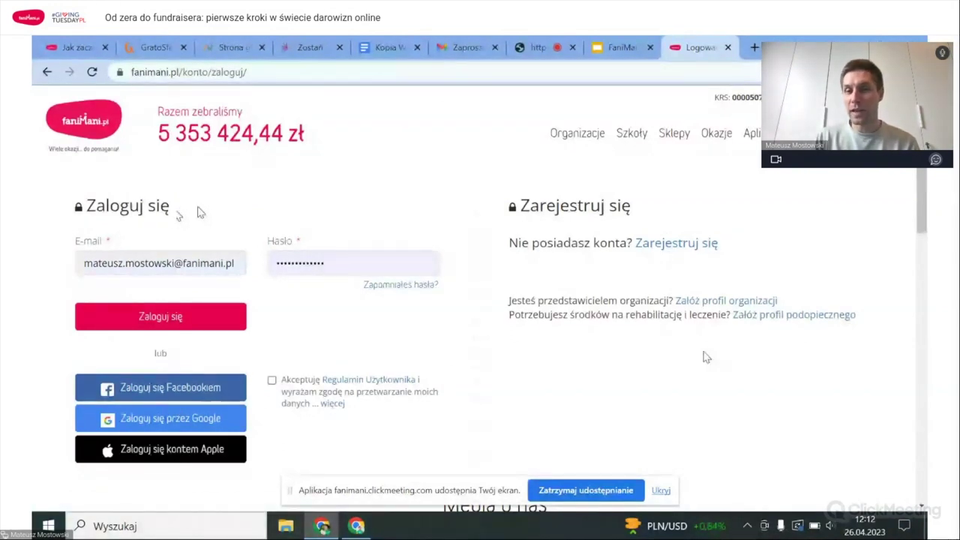
drag(509, 257, 584, 248)
click(739, 247)
click(510, 256)
drag(739, 247, 518, 247)
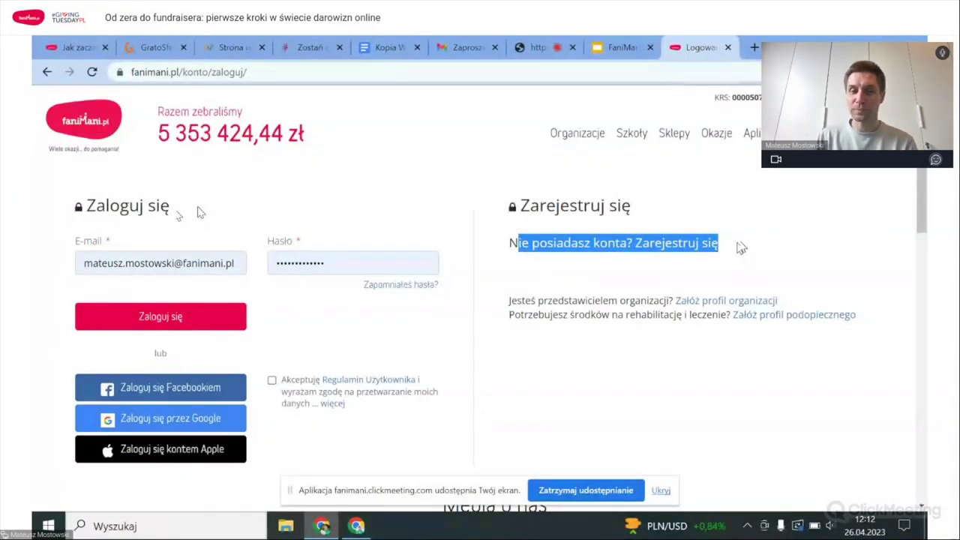
click(541, 264)
drag(511, 300, 788, 315)
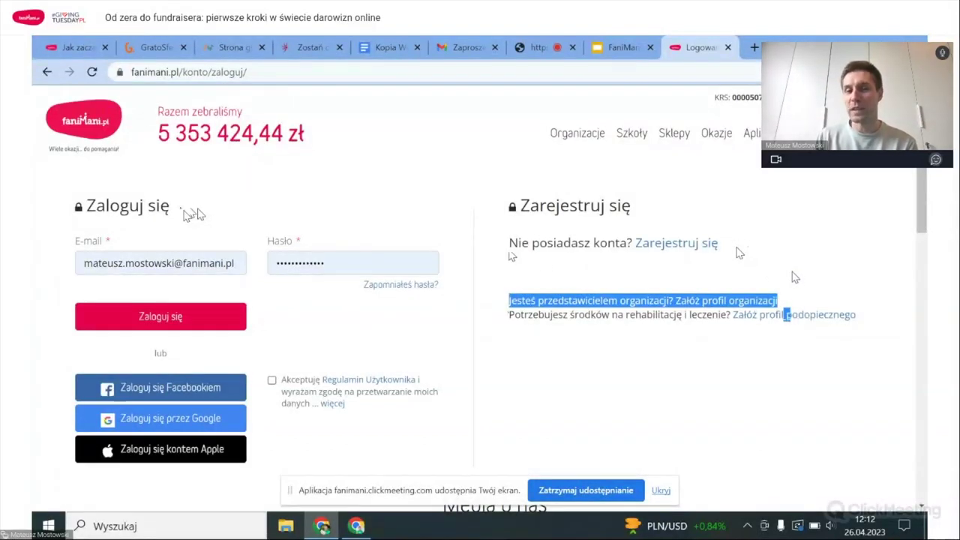
click(799, 281)
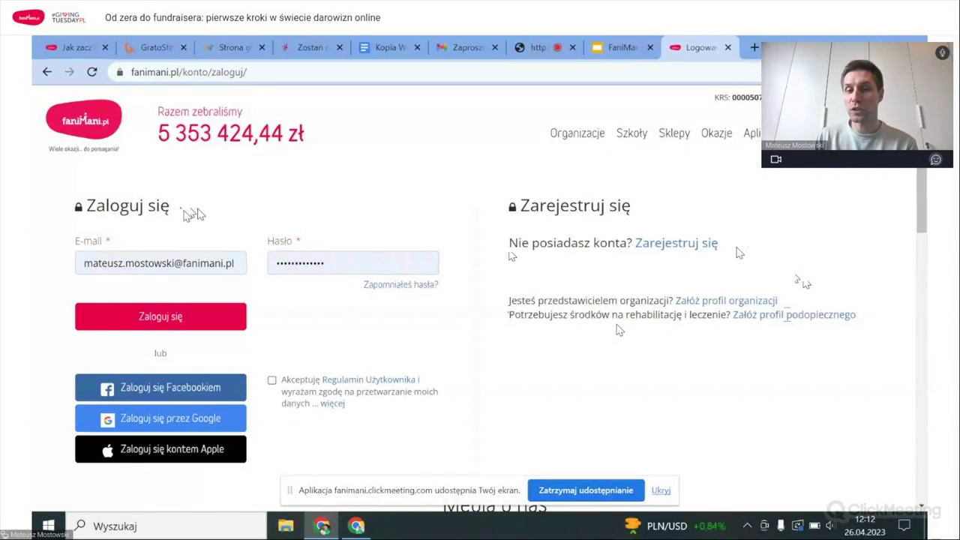
drag(563, 315, 867, 330)
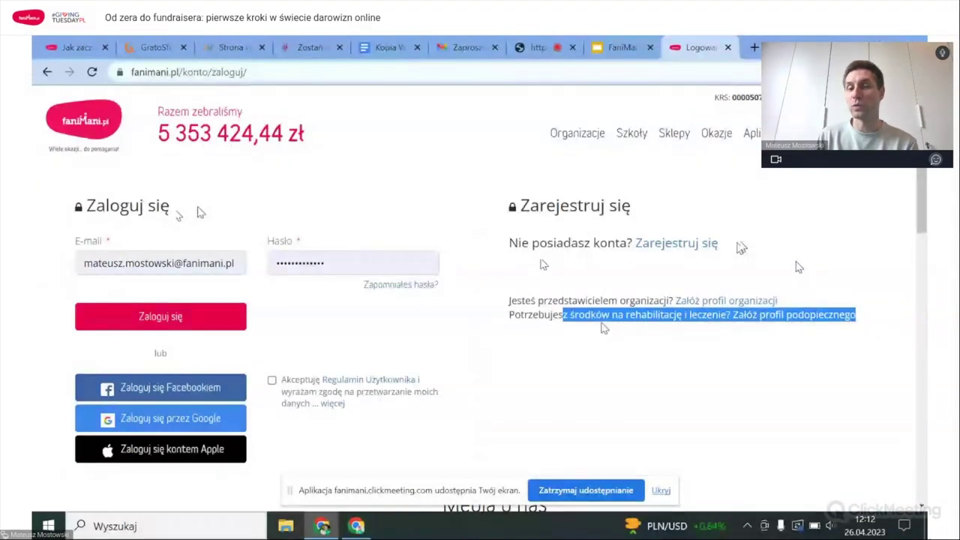
click(737, 250)
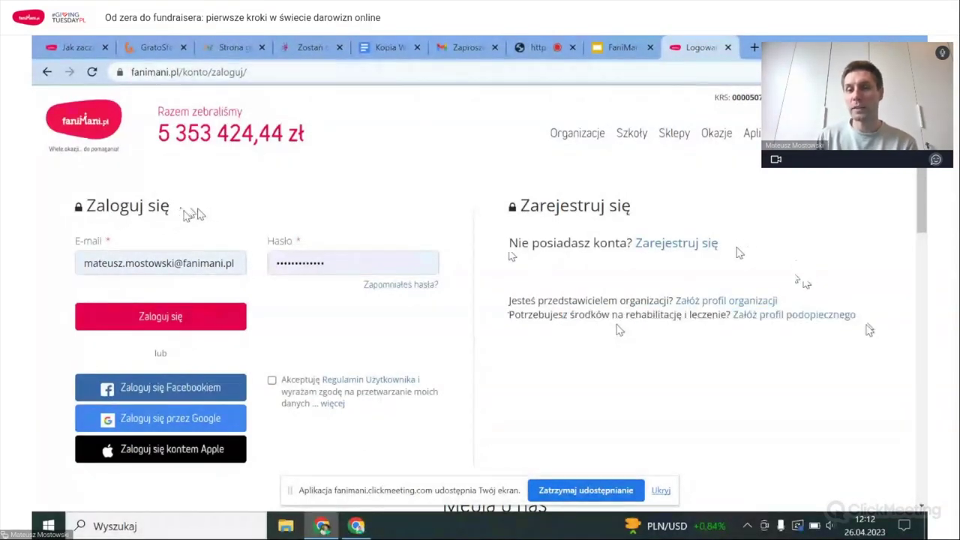
Open the organization profile registration form and go through the administrator account's first name, e-mail and password fields.
click(765, 302)
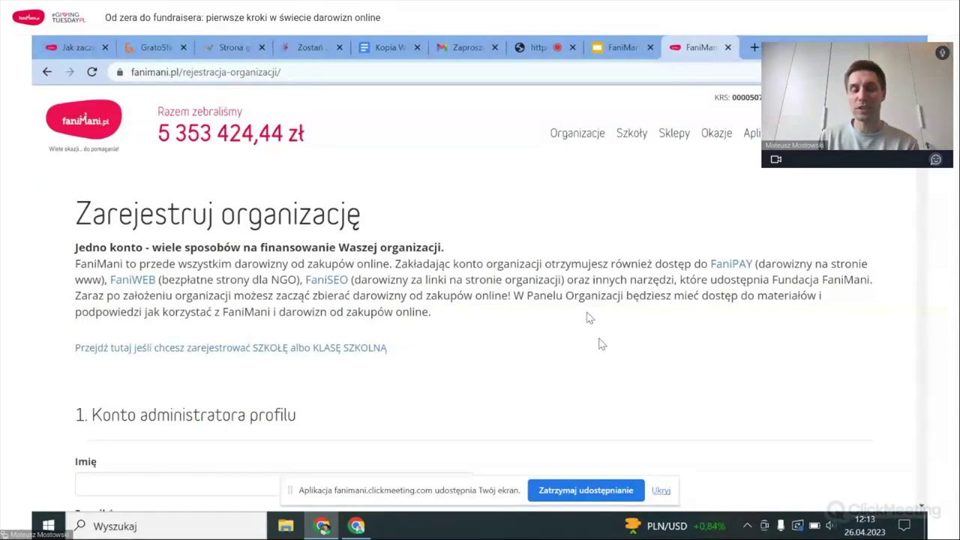
scroll(589, 318, down, 4)
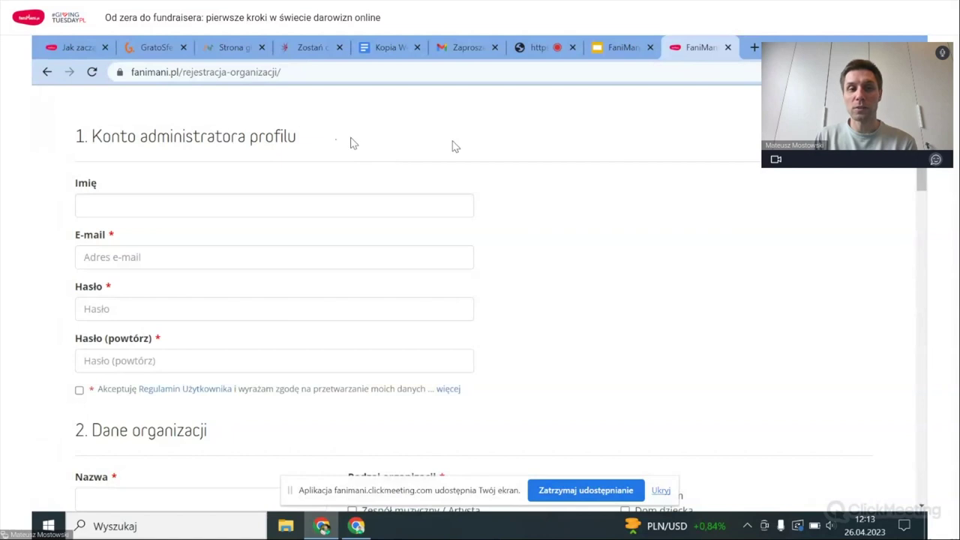
drag(298, 136, 93, 137)
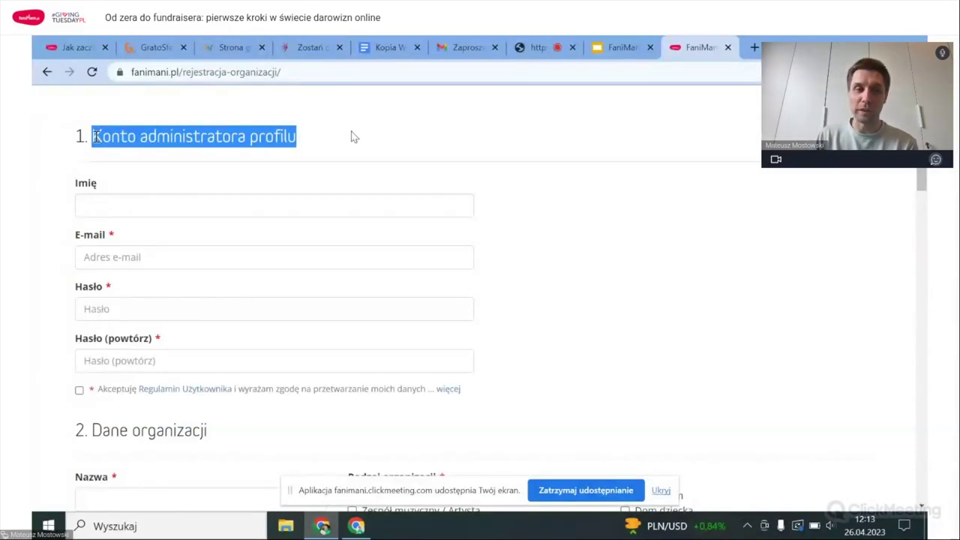
click(161, 206)
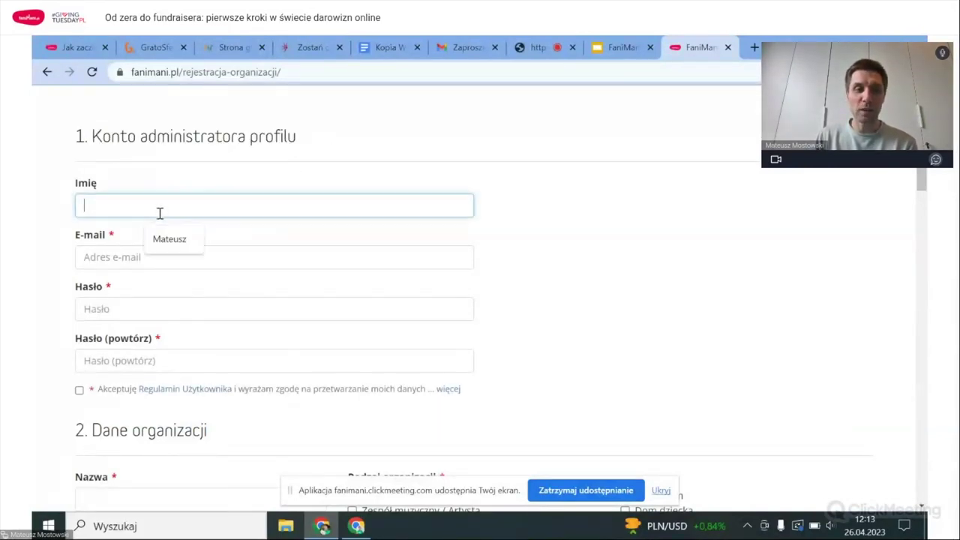
click(124, 256)
click(98, 308)
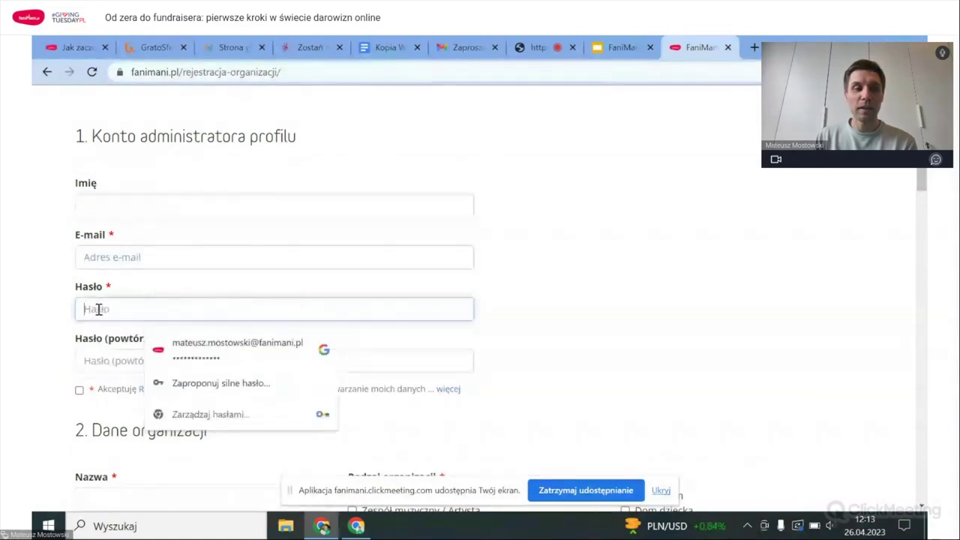
click(42, 319)
Accept the user terms for the administrator account and expand the full consent text.
click(107, 389)
drag(108, 388, 132, 390)
click(448, 389)
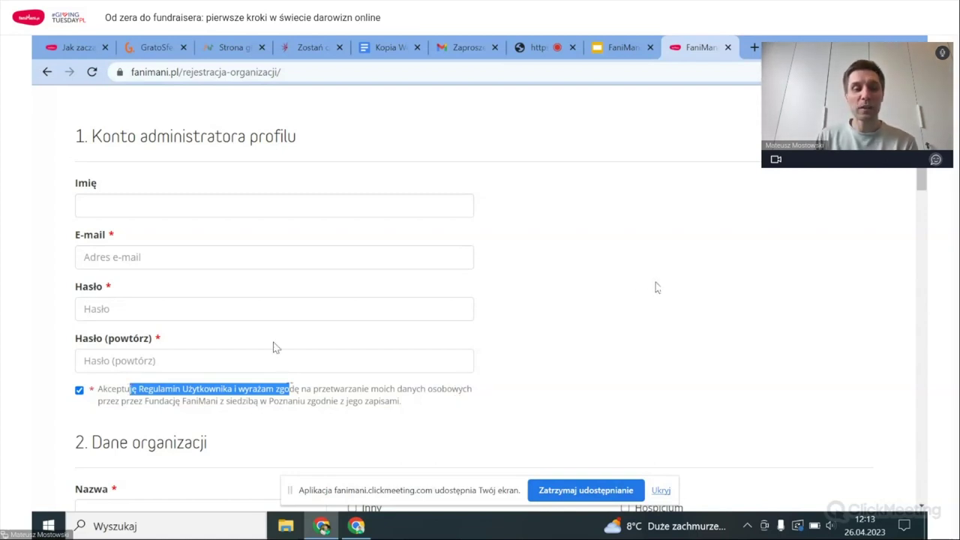
Examine the organization data section of the form, in particular the name and profile address fields.
scroll(255, 382, down, 1)
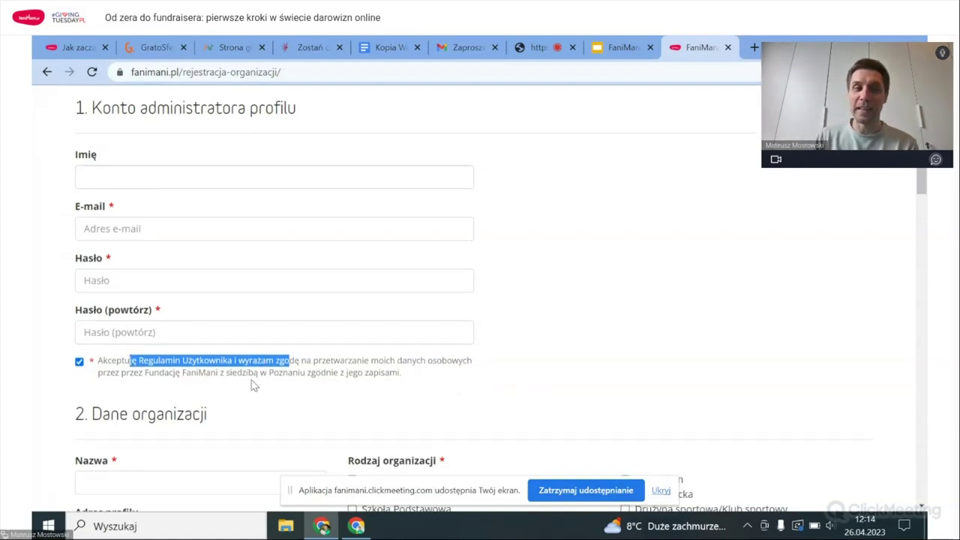
scroll(252, 384, down, 3)
drag(208, 233, 132, 233)
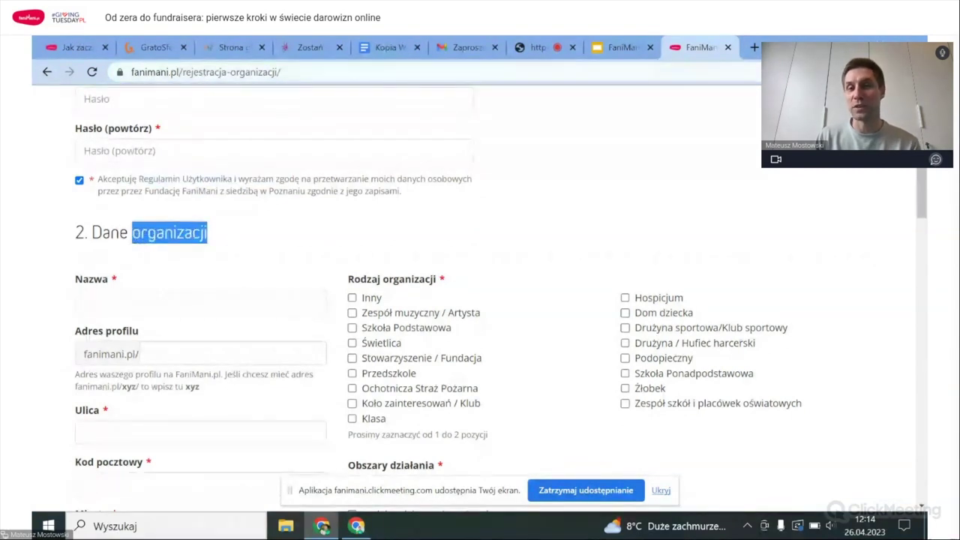
click(136, 238)
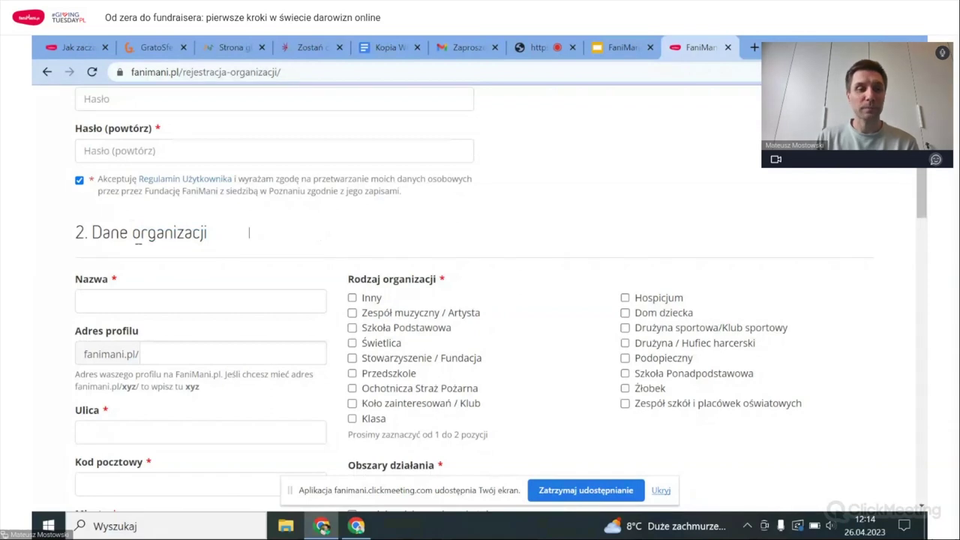
scroll(316, 233, down, 2)
click(98, 159)
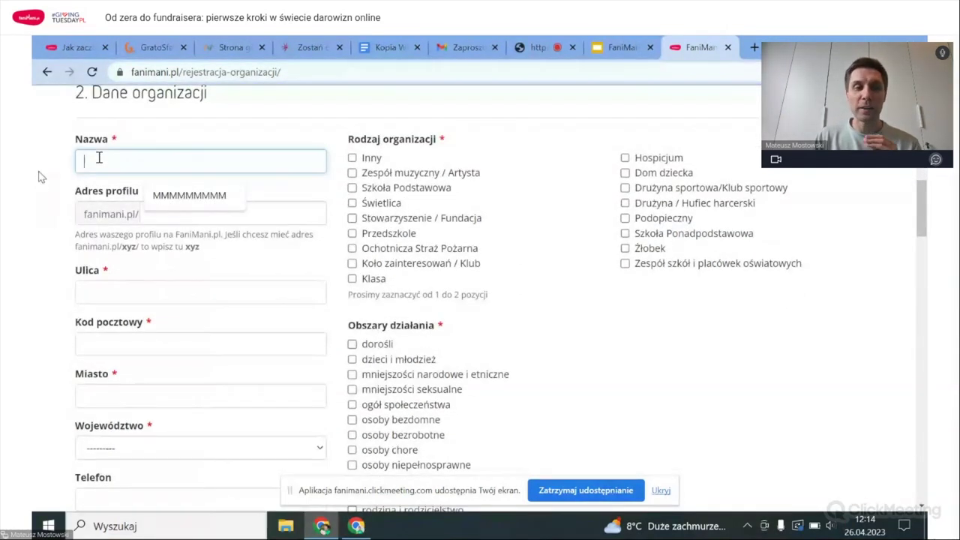
click(45, 160)
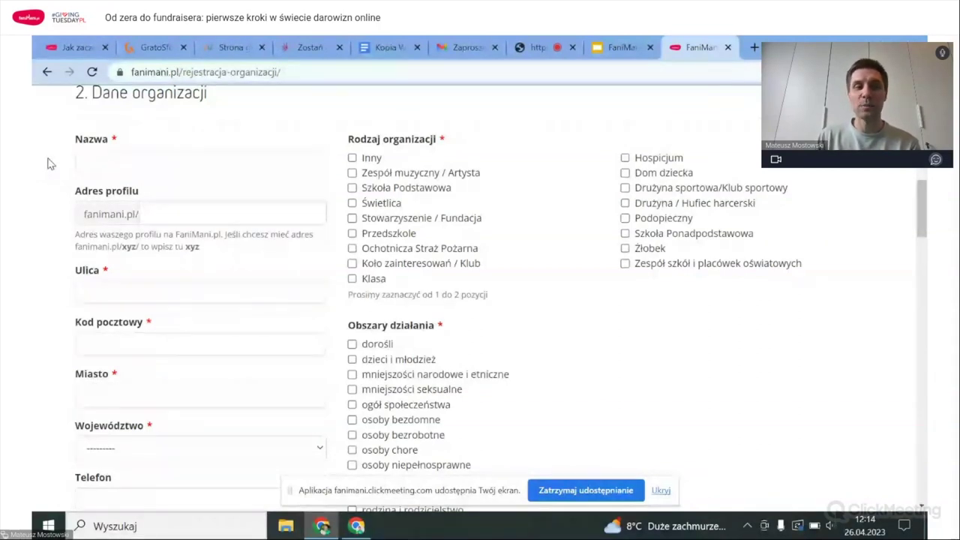
drag(73, 197, 150, 193)
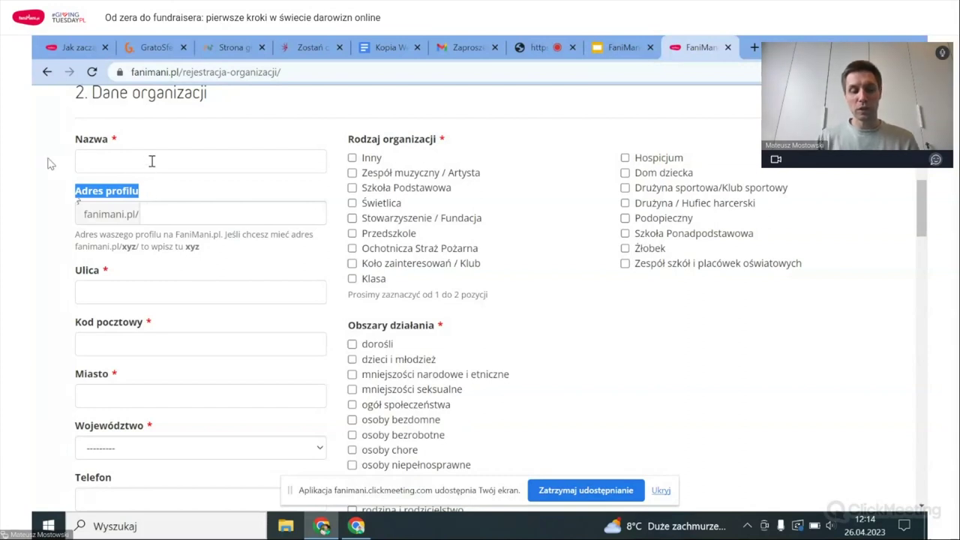
Enter "Ochotnicza Staż Pożarna w Poznaniu" as the organization's name.
click(152, 161)
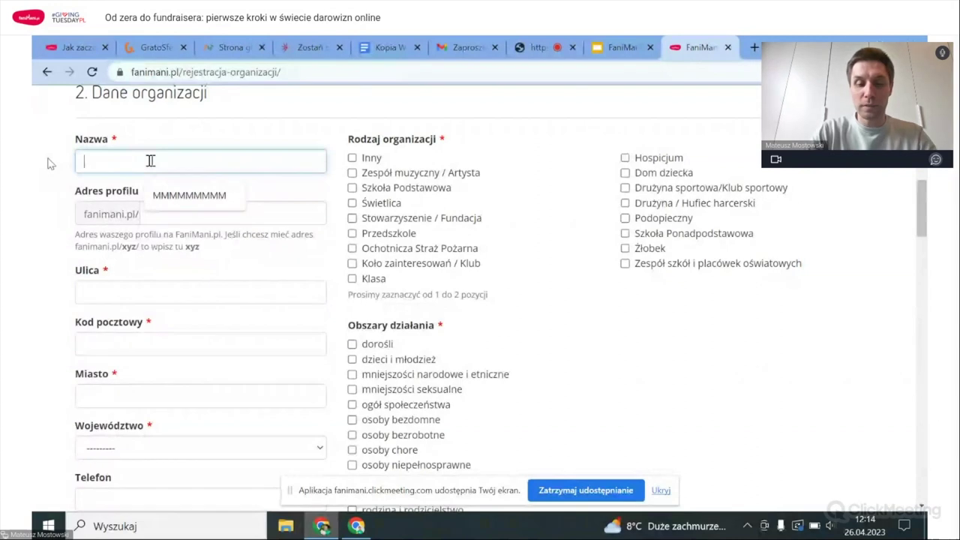
text(Ochot)
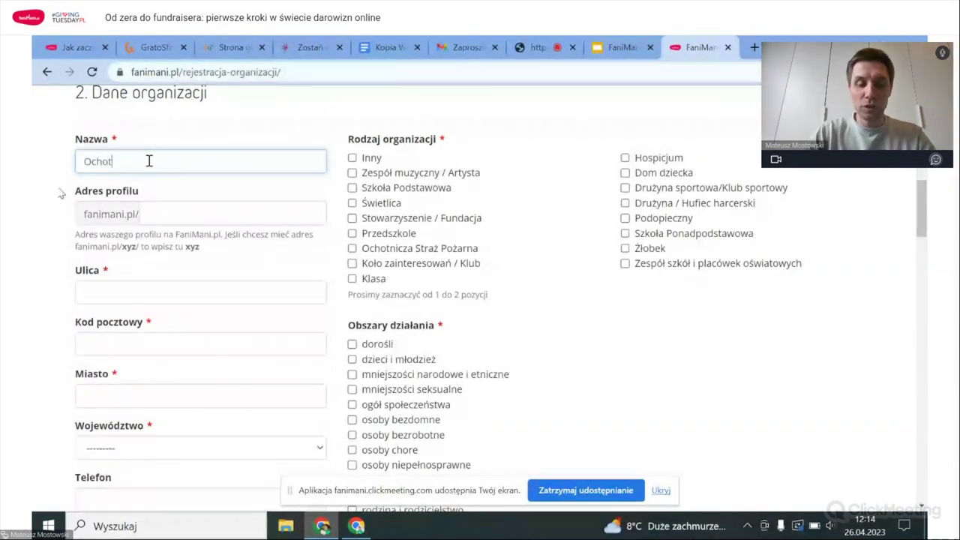
text(nicza S)
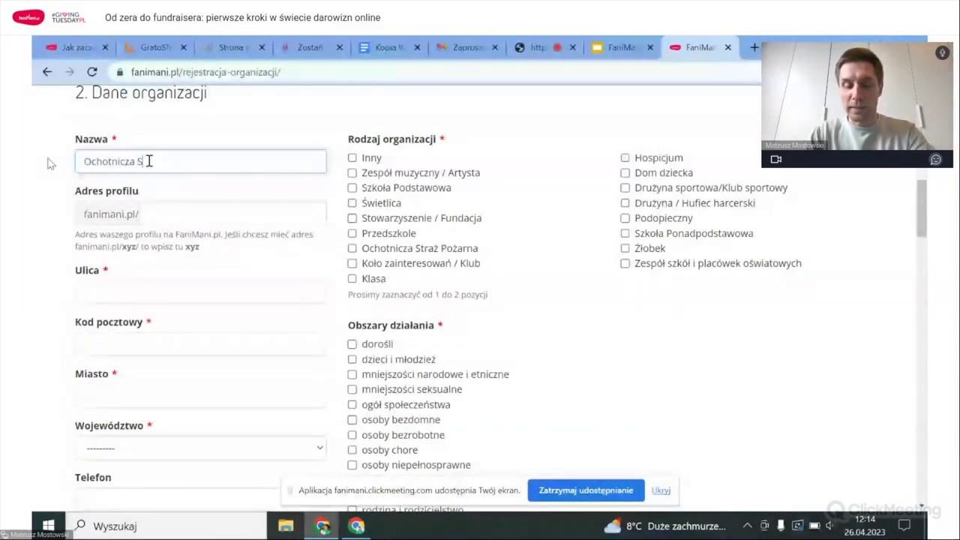
text(traż Pożarna w Poznaniu)
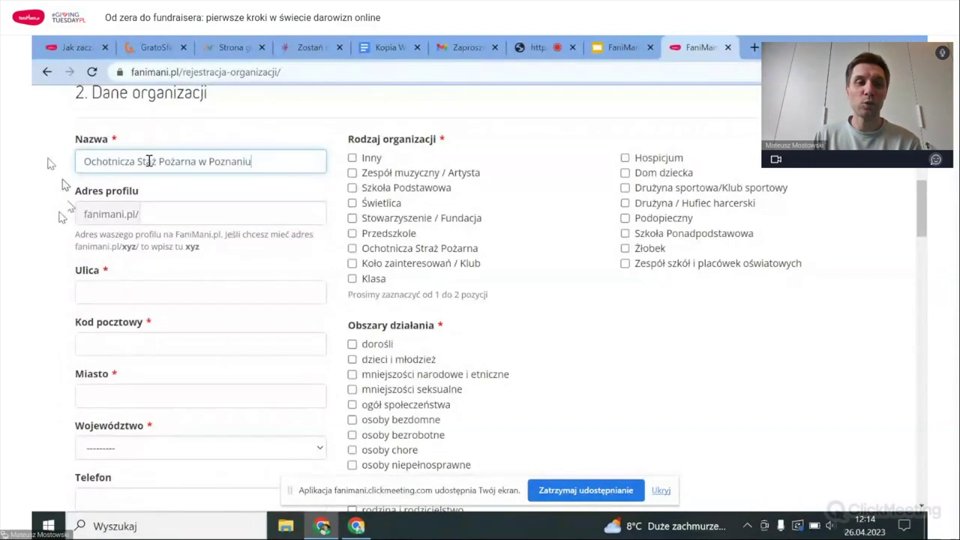
Set the organization's profile address on fanimani.pl to "OSPwPoznaniu".
click(200, 213)
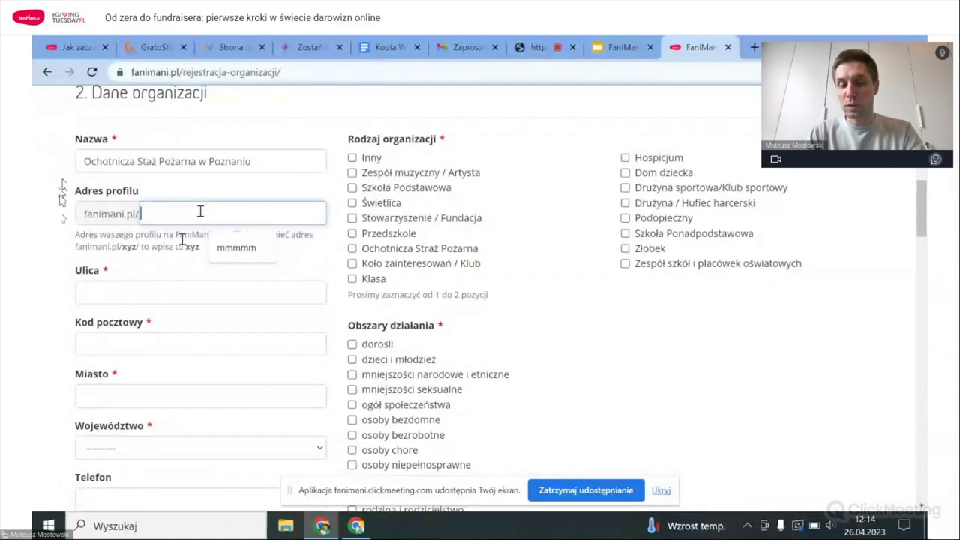
text(OSP)
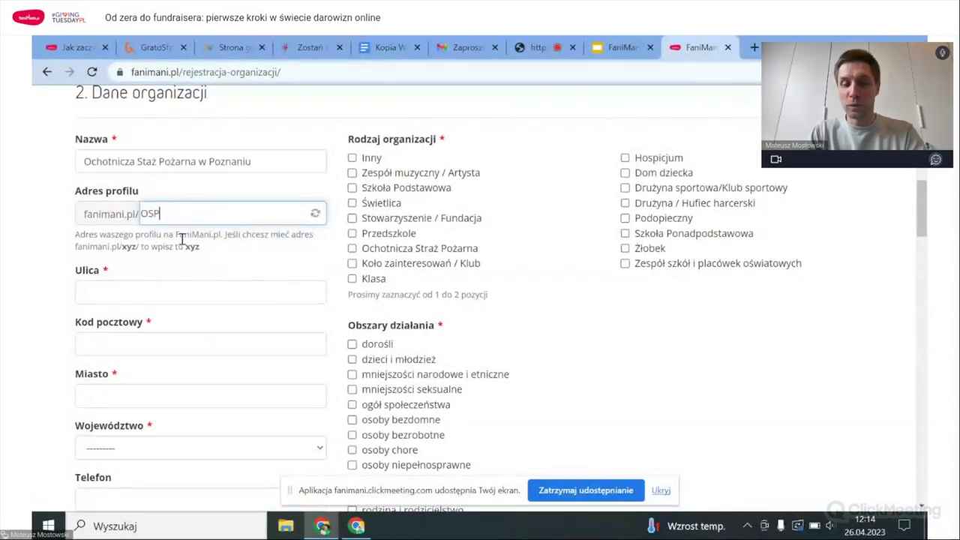
text(wPo)
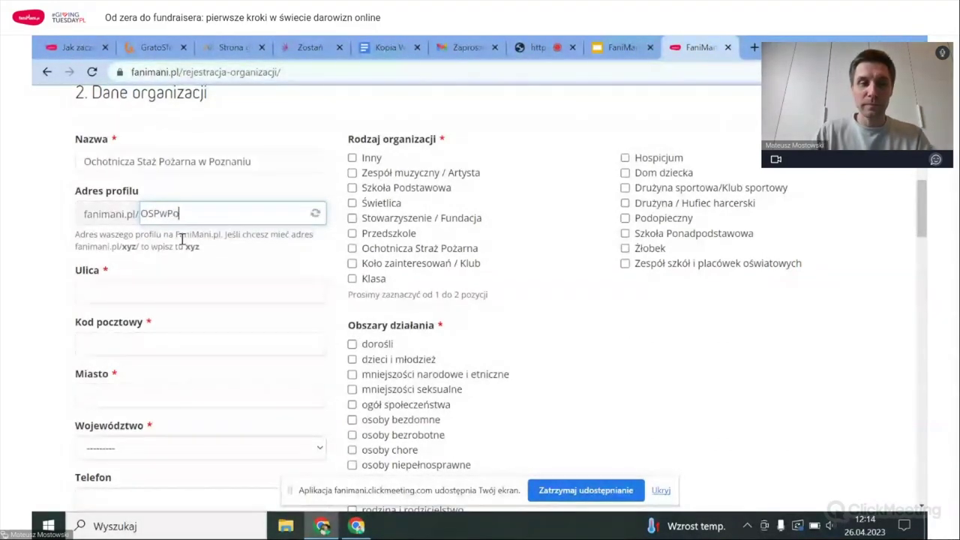
text(znaniu)
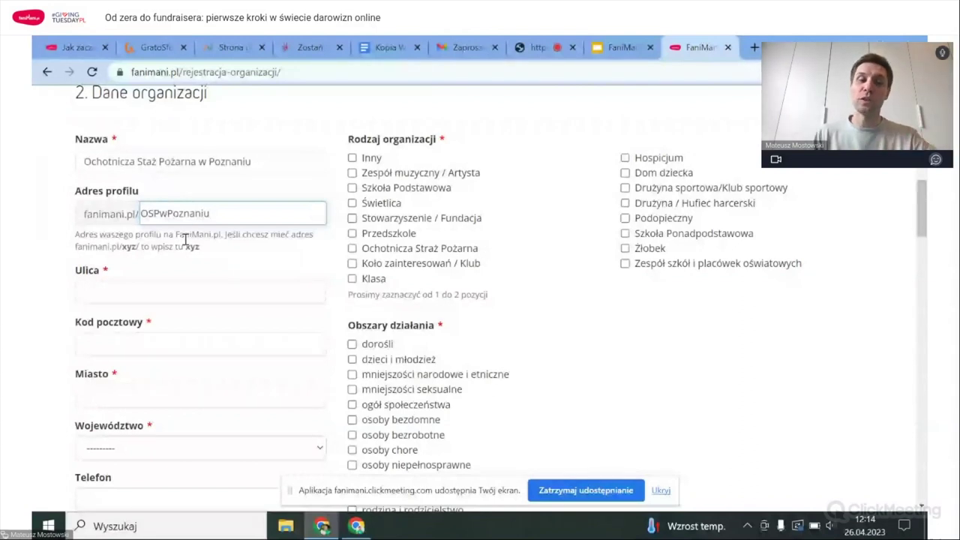
click(213, 252)
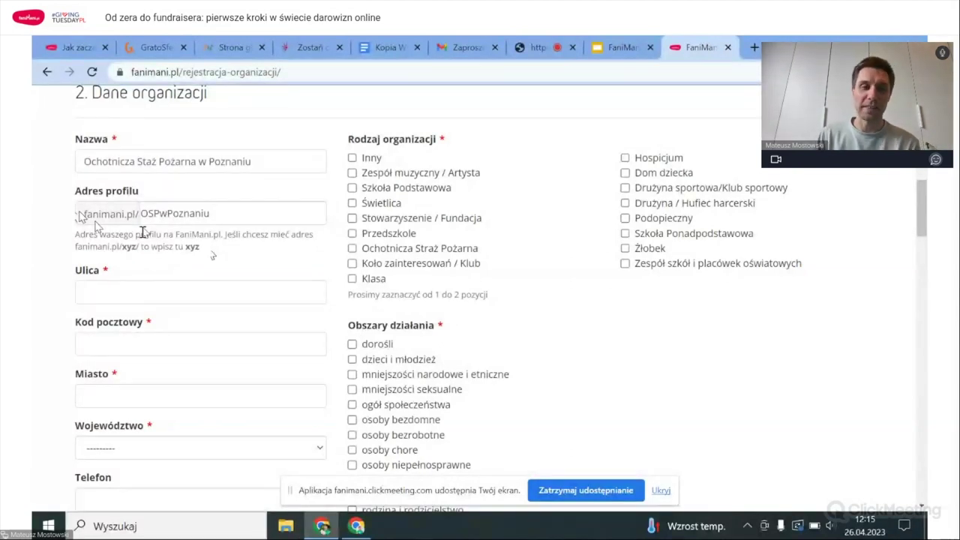
scroll(43, 261, down, 1)
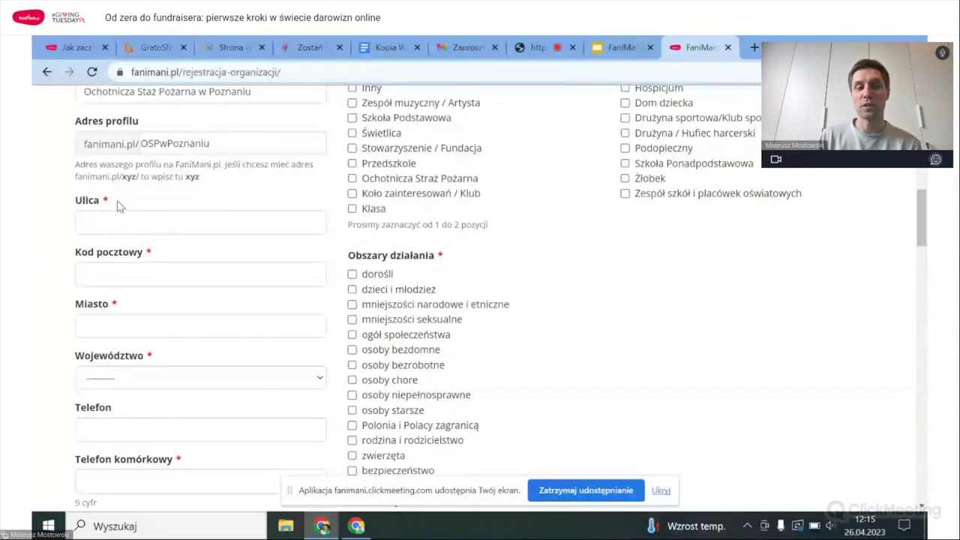
Examine the address fields, the province options, and the phone and contact person fields of the organization data.
click(158, 221)
click(124, 284)
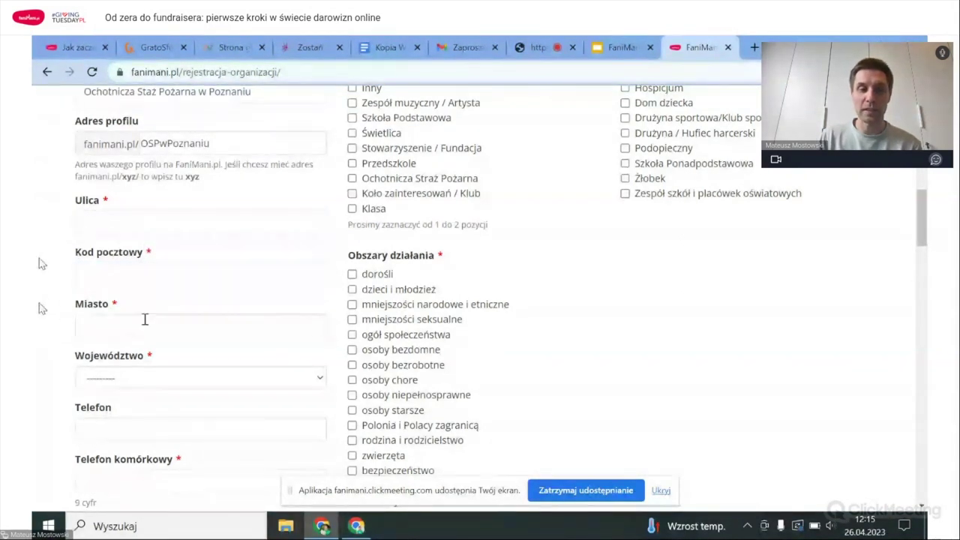
click(125, 380)
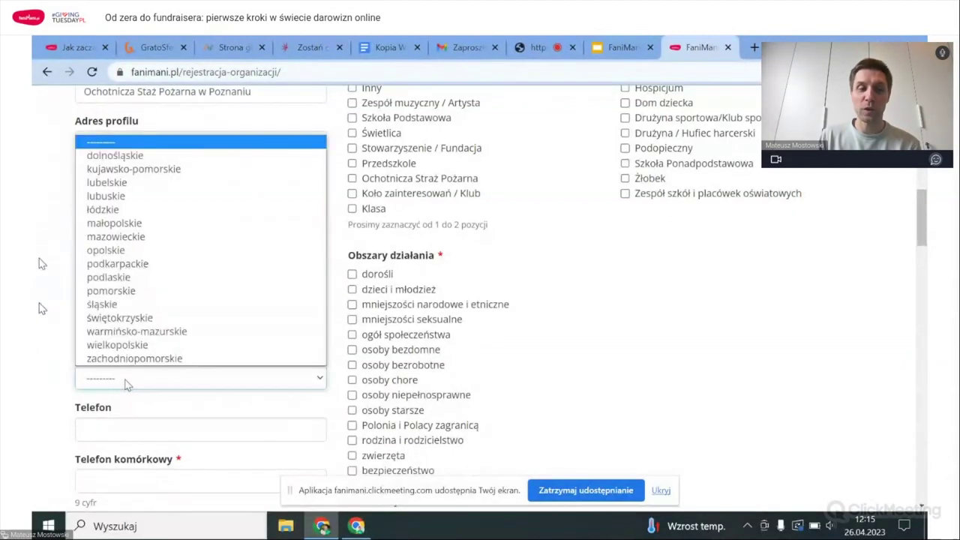
click(124, 383)
scroll(123, 360, down, 2)
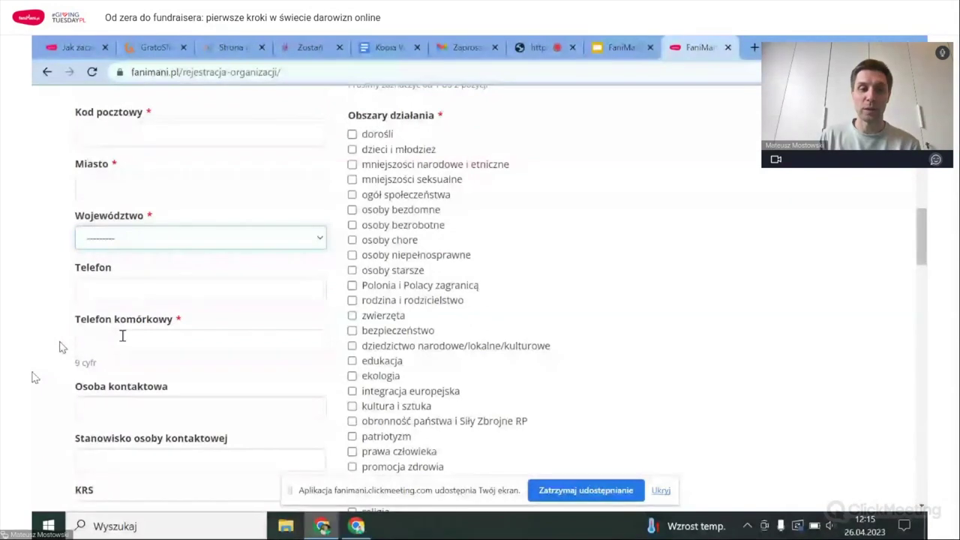
scroll(34, 348, down, 1)
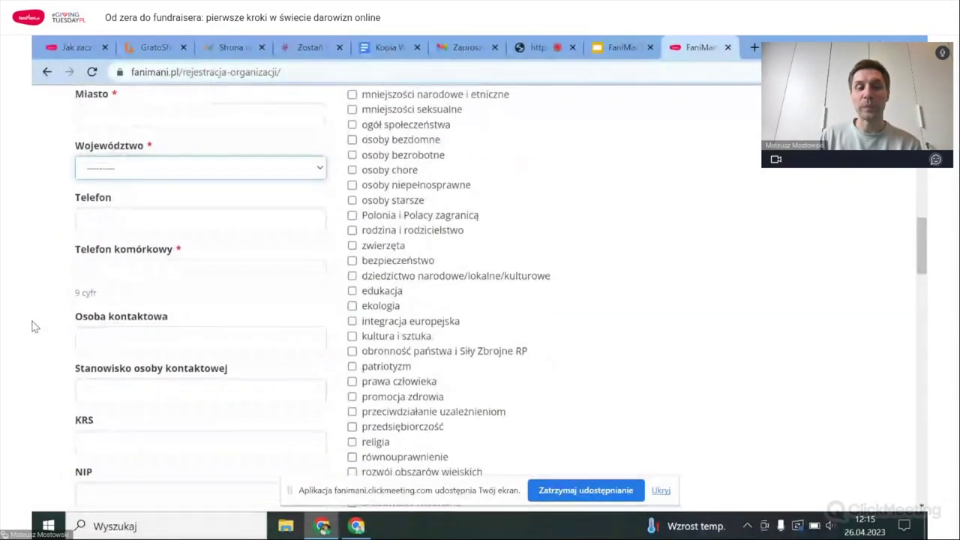
scroll(34, 304, down, 1)
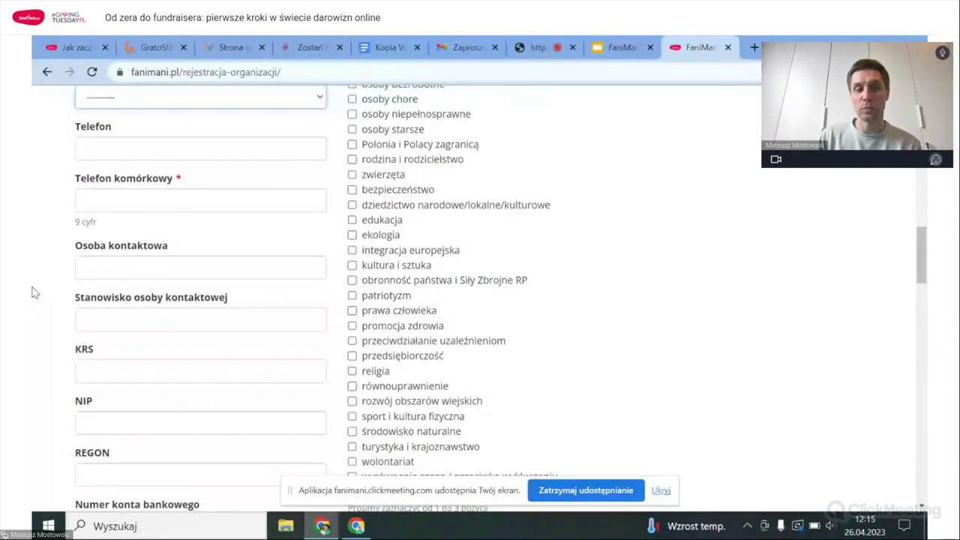
scroll(34, 290, down, 2)
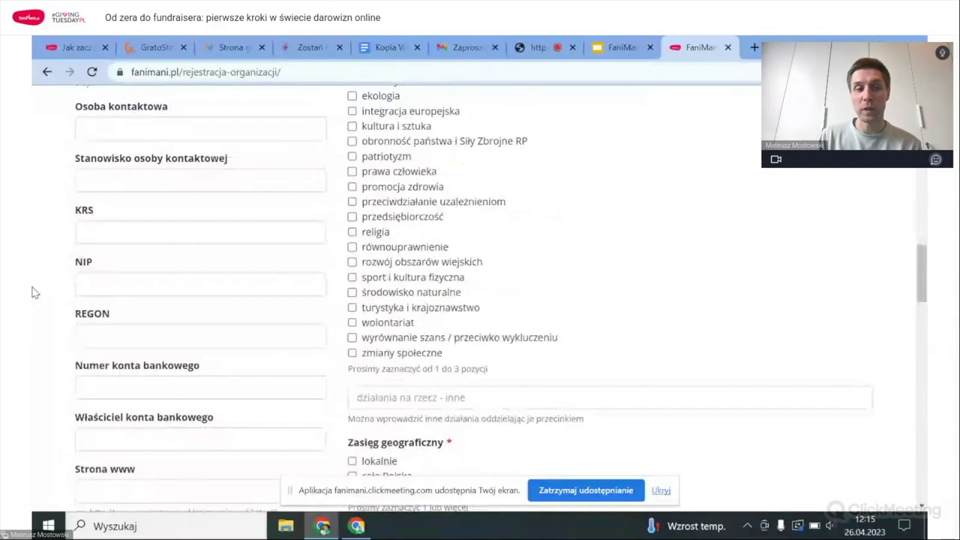
Examine the KRS, NIP, bank account, website and Facebook fanpage fields of the organization data.
click(126, 232)
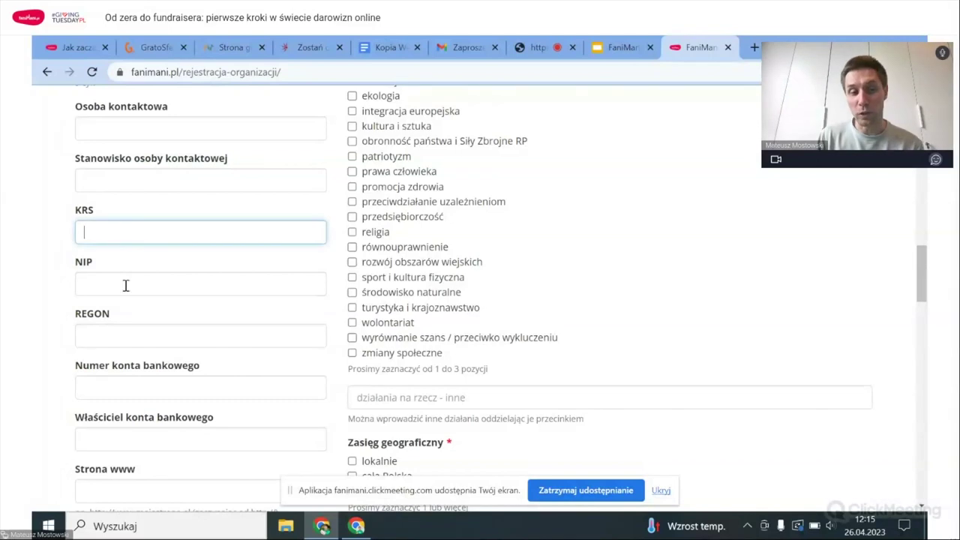
click(126, 286)
click(148, 384)
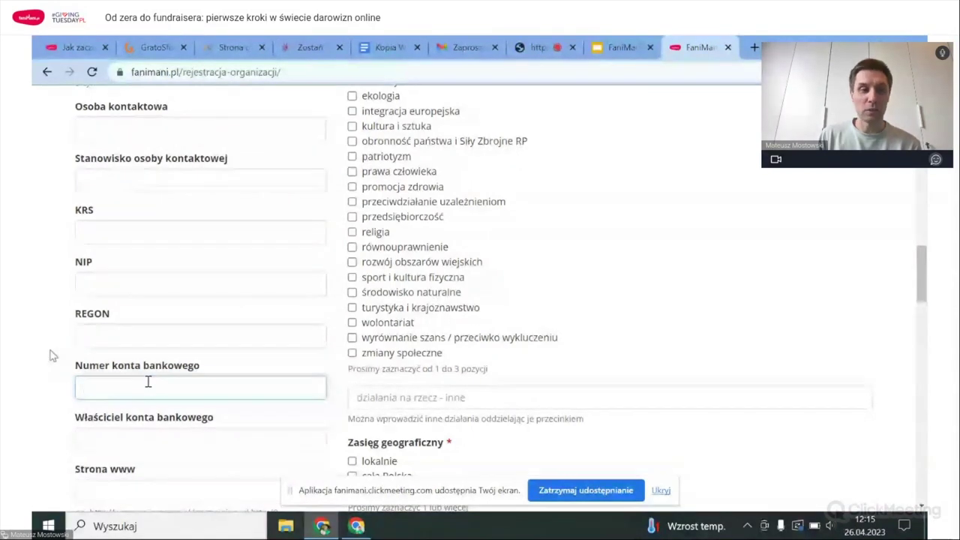
scroll(48, 353, down, 2)
scroll(47, 353, down, 2)
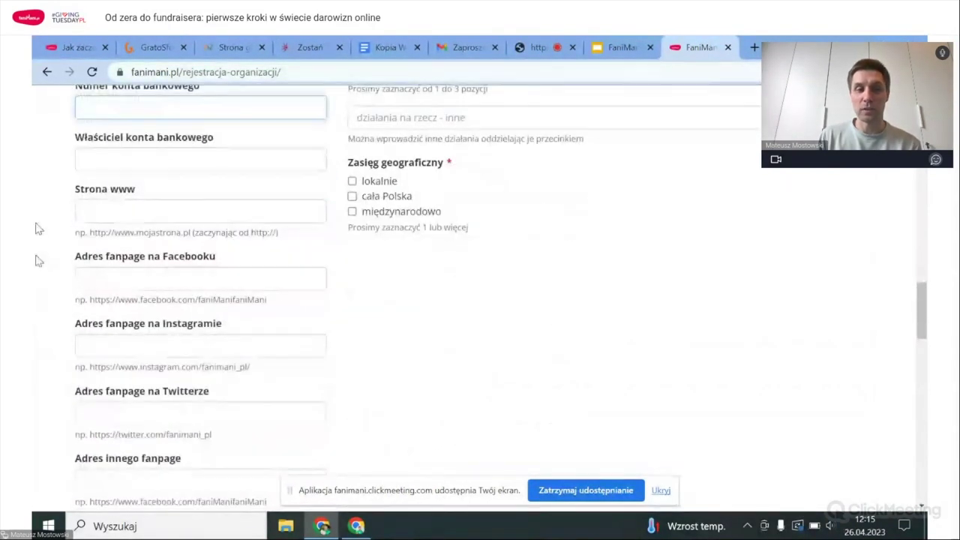
drag(139, 190, 73, 194)
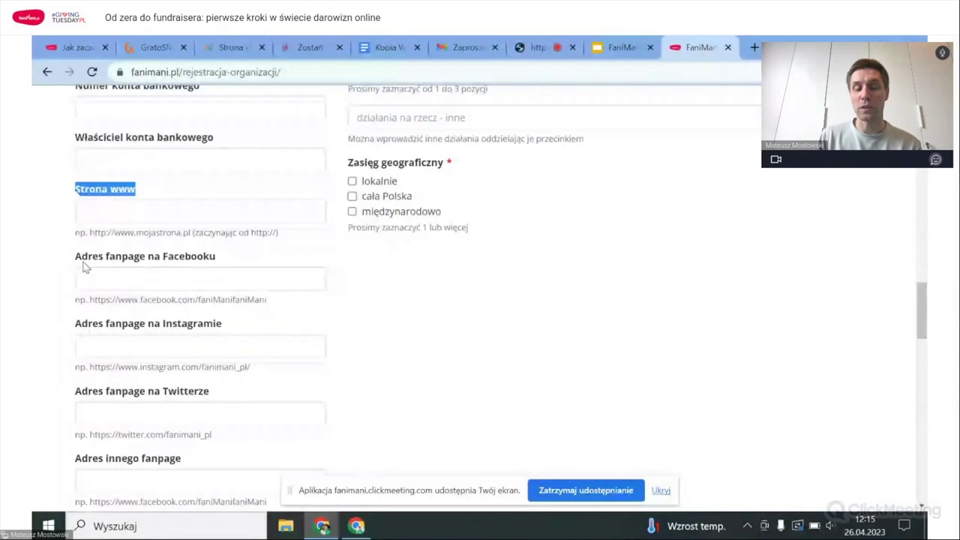
click(227, 256)
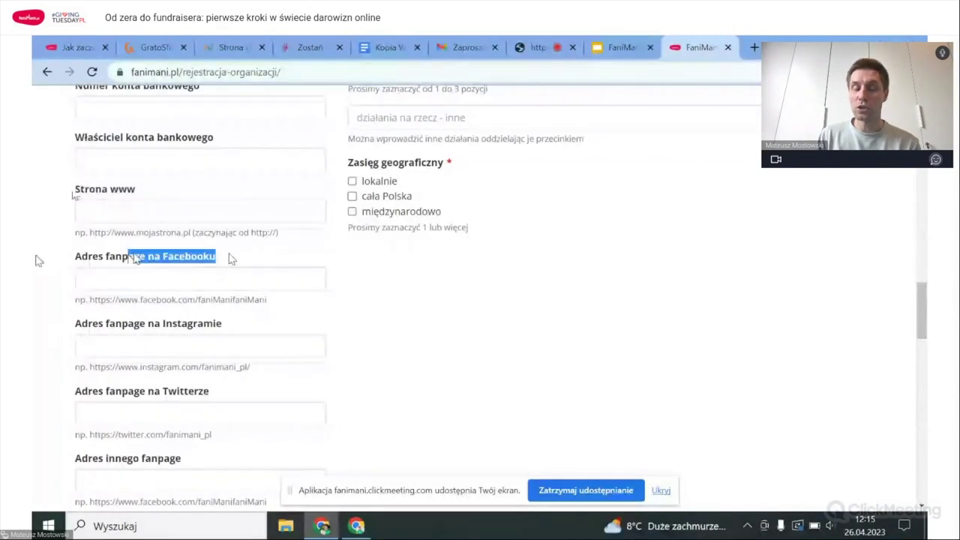
click(230, 258)
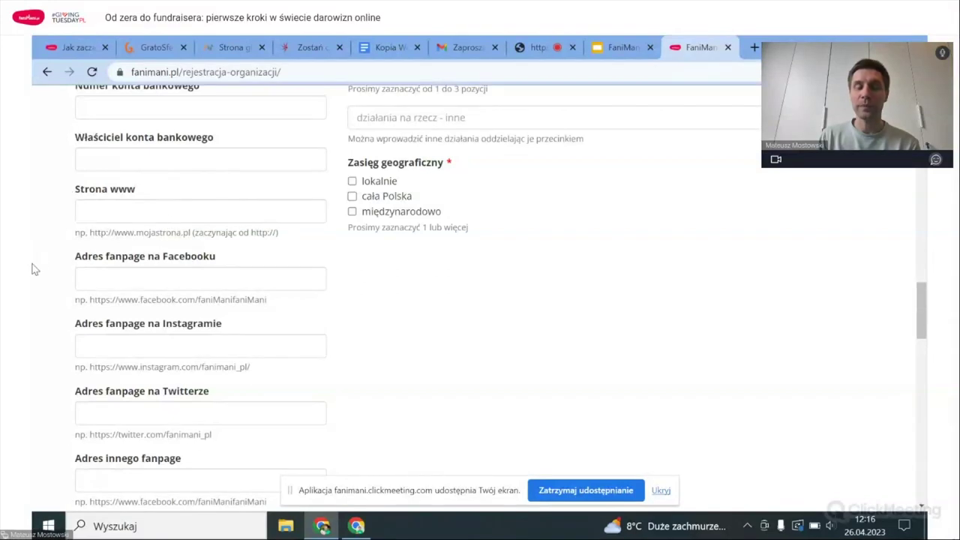
Examine the logo or main photo upload, the support goal fields and the organization description field.
scroll(33, 269, down, 4)
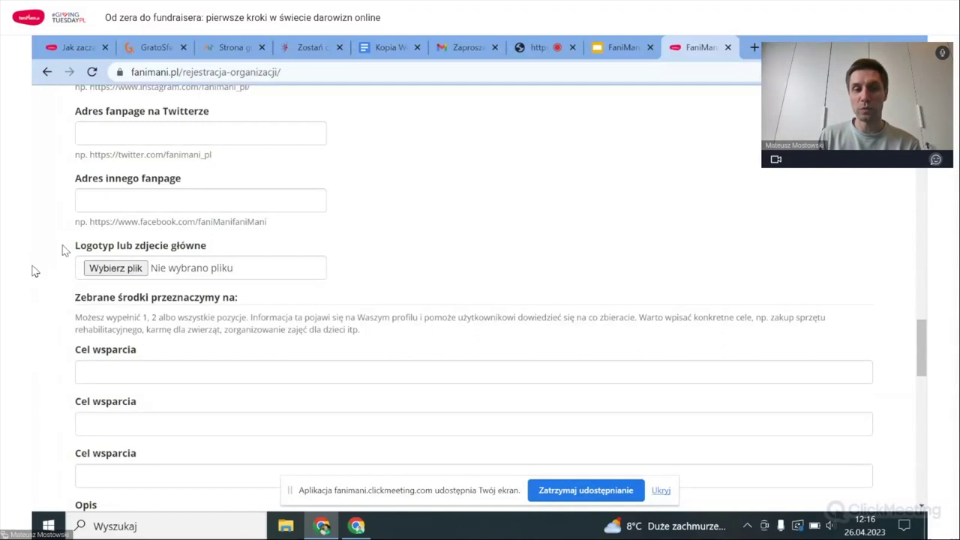
drag(211, 247, 73, 245)
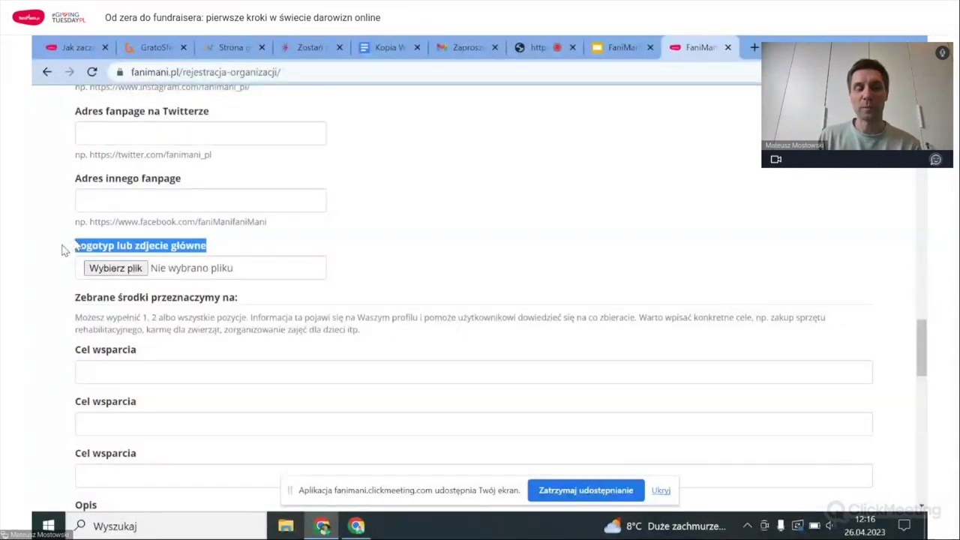
click(63, 249)
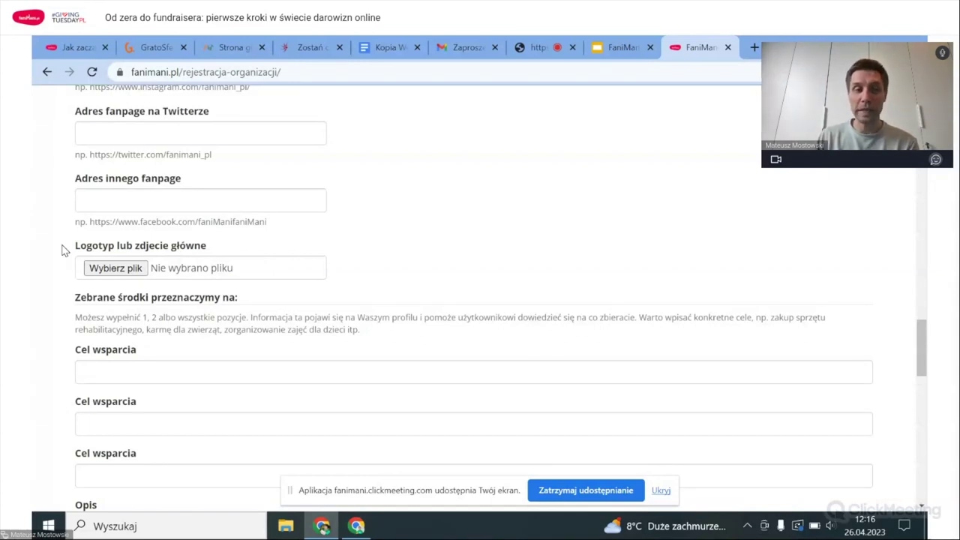
drag(64, 249, 75, 248)
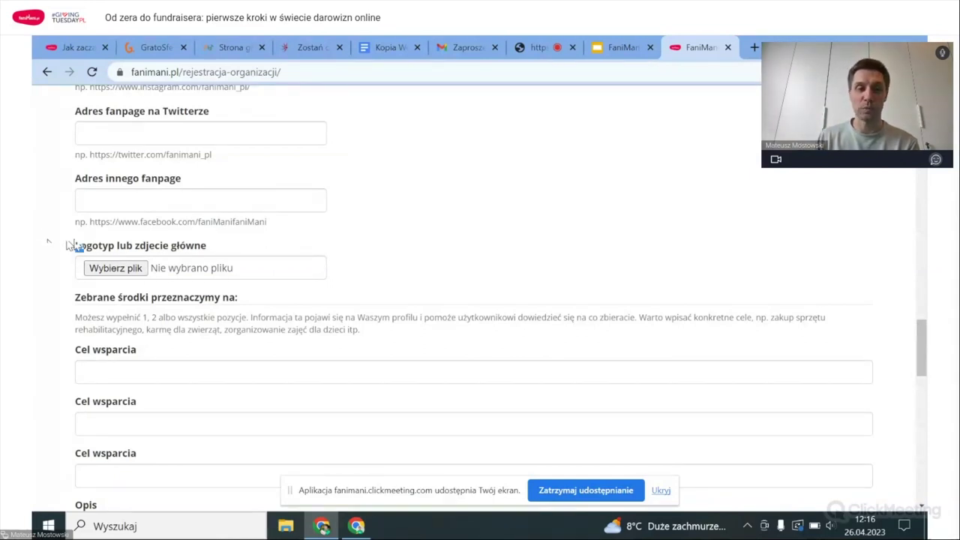
scroll(47, 248, down, 3)
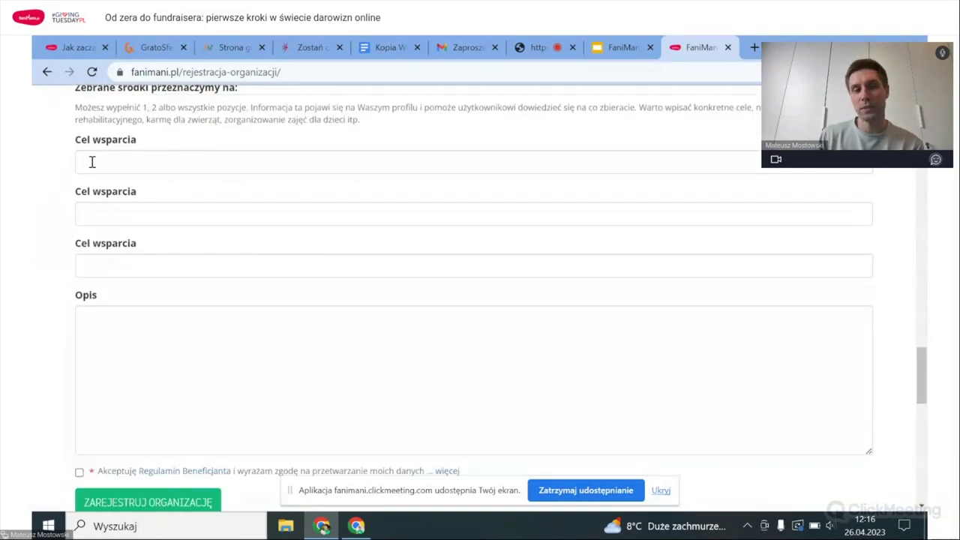
click(133, 157)
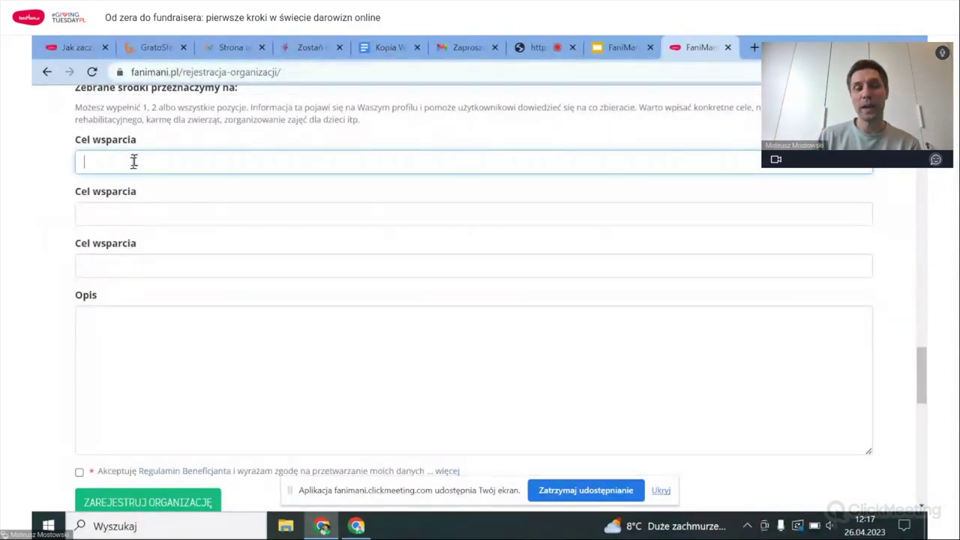
double_click(86, 294)
click(122, 326)
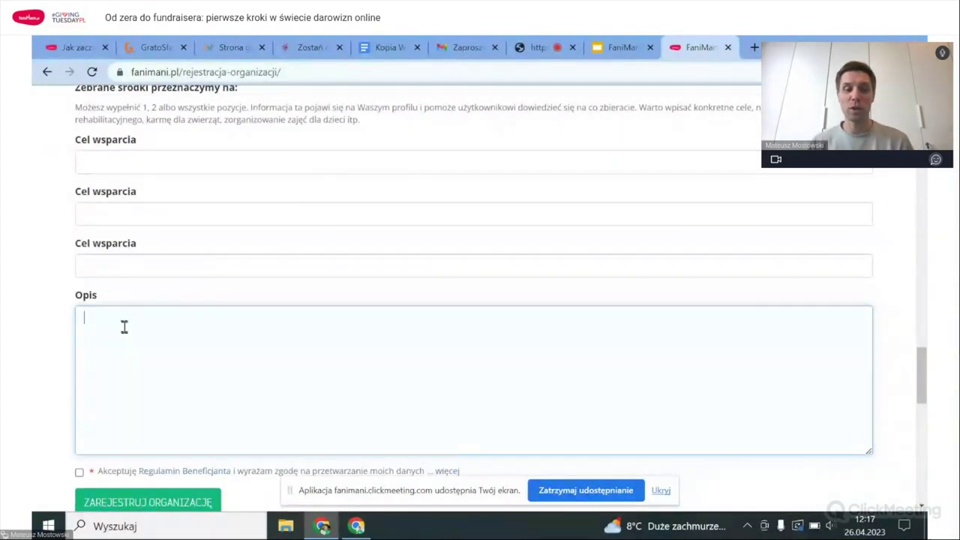
Accept the beneficiary terms (Regulamin Beneficjanta) and expand the full data-processing consent text.
scroll(137, 322, down, 1)
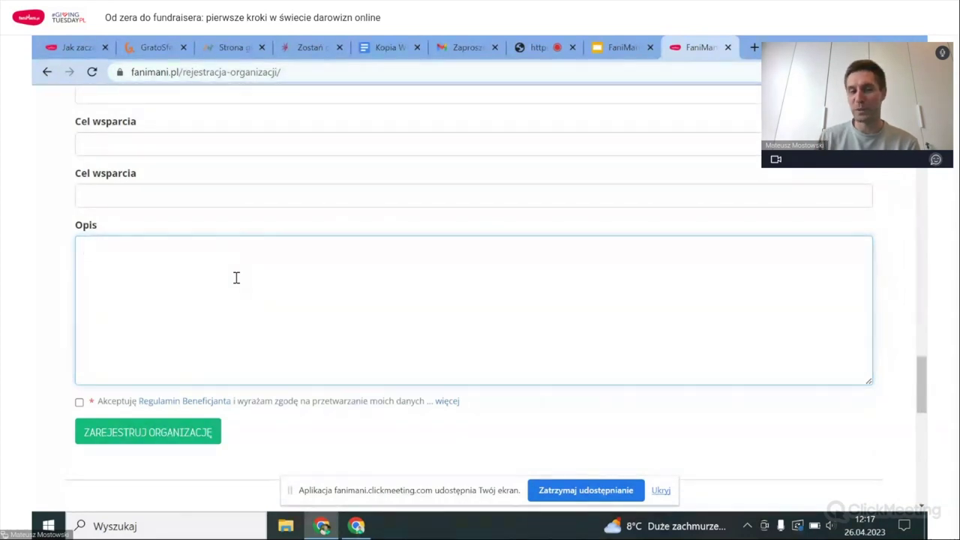
click(80, 402)
drag(126, 397, 267, 398)
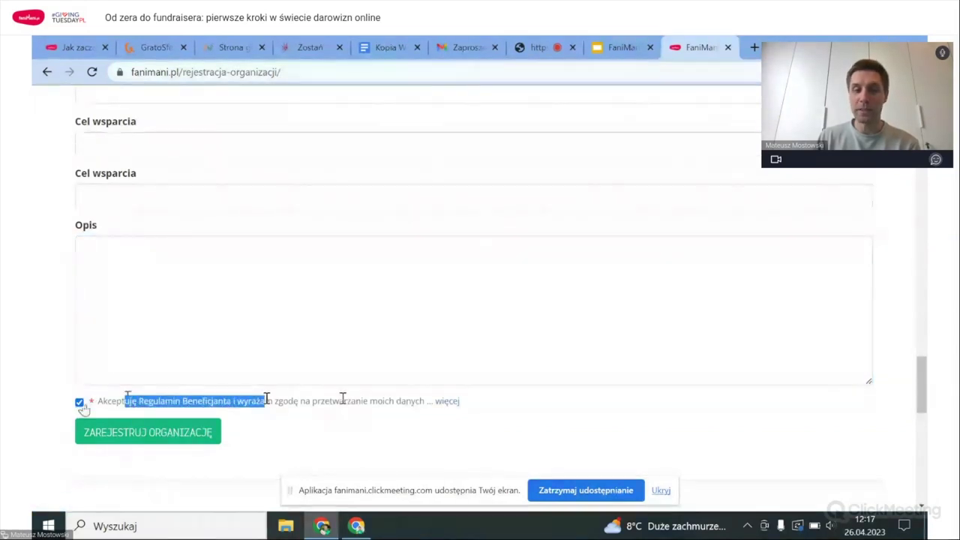
click(453, 403)
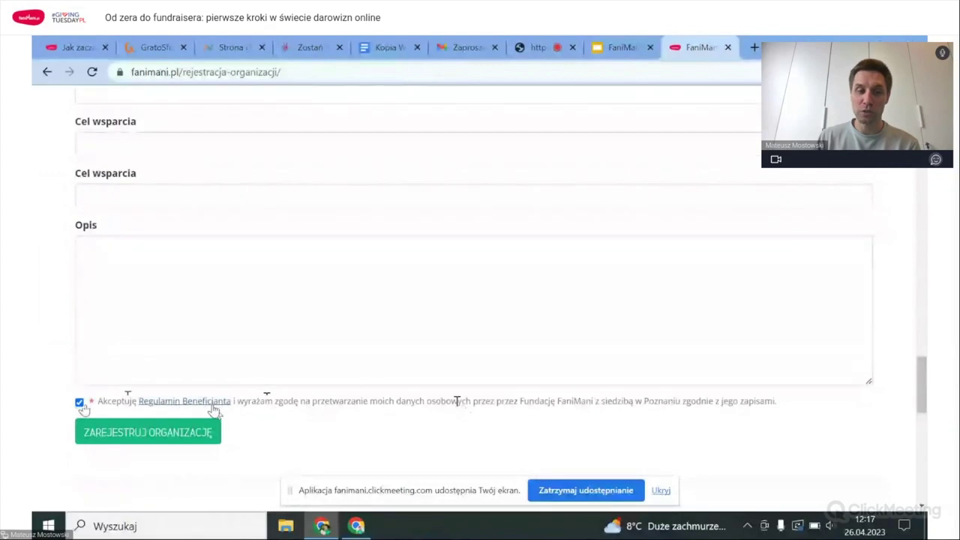
drag(253, 400, 124, 400)
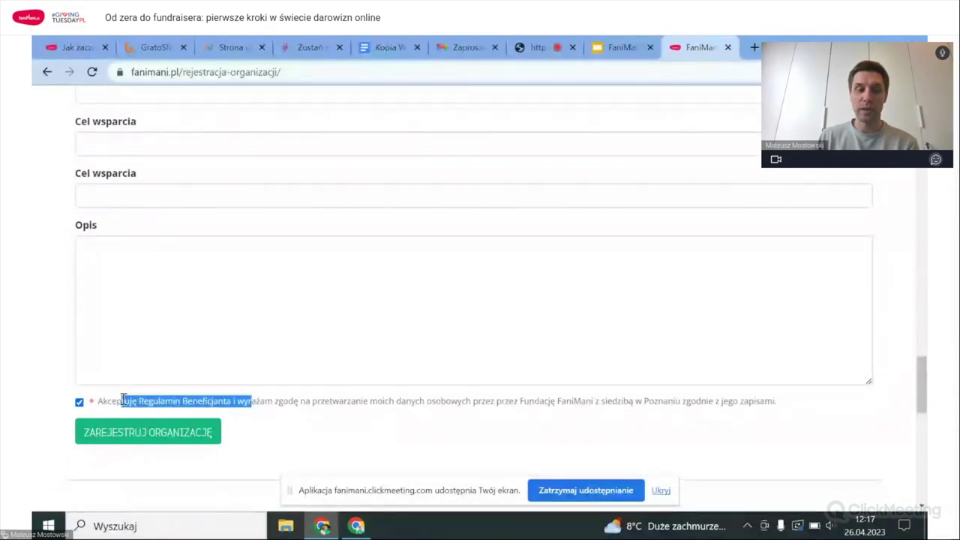
click(124, 399)
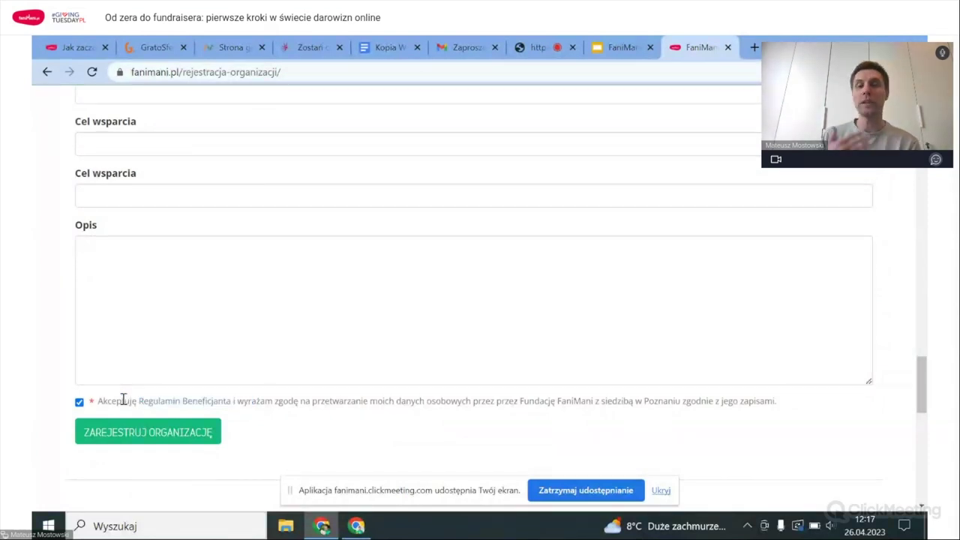
drag(124, 400, 139, 401)
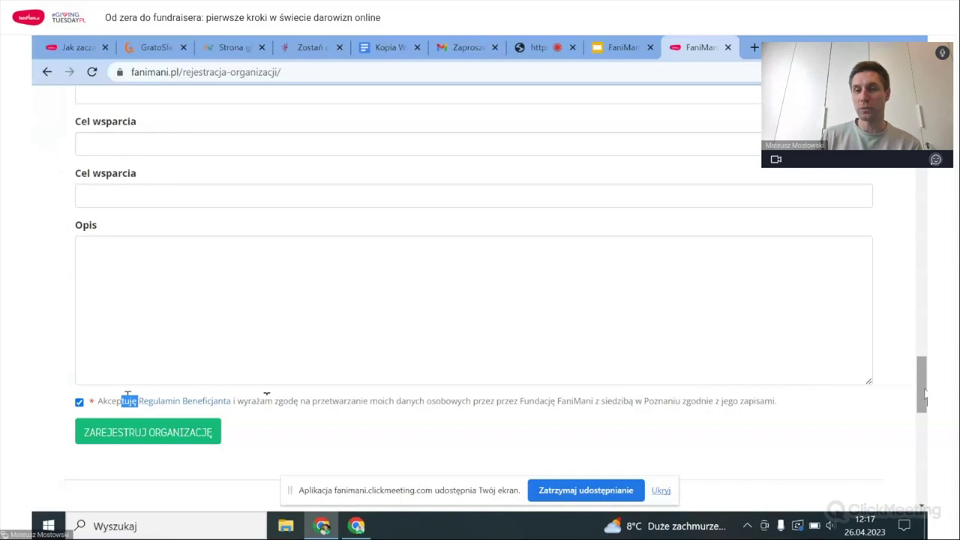
Return to the profile administrator account section and review its heading and user terms consent.
click(927, 262)
drag(927, 261, 922, 182)
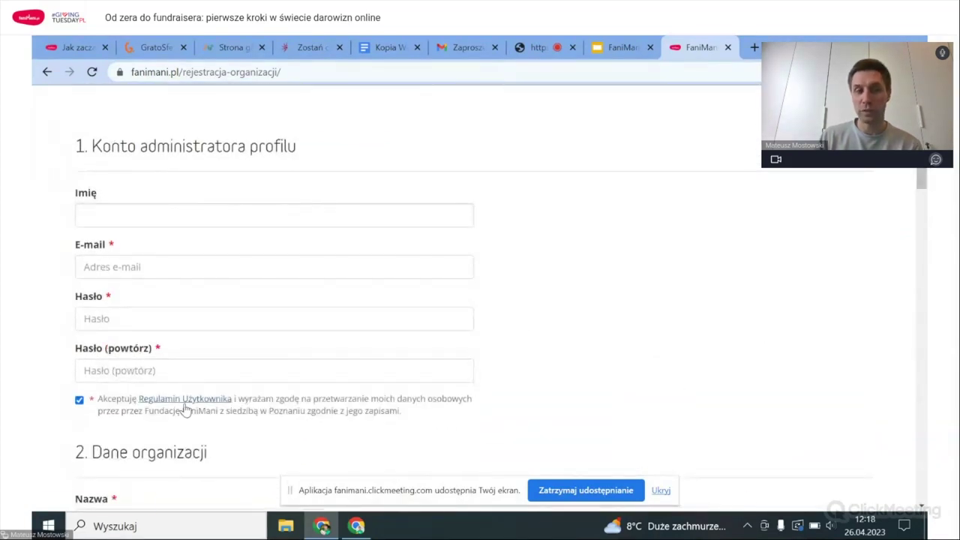
drag(315, 147, 129, 146)
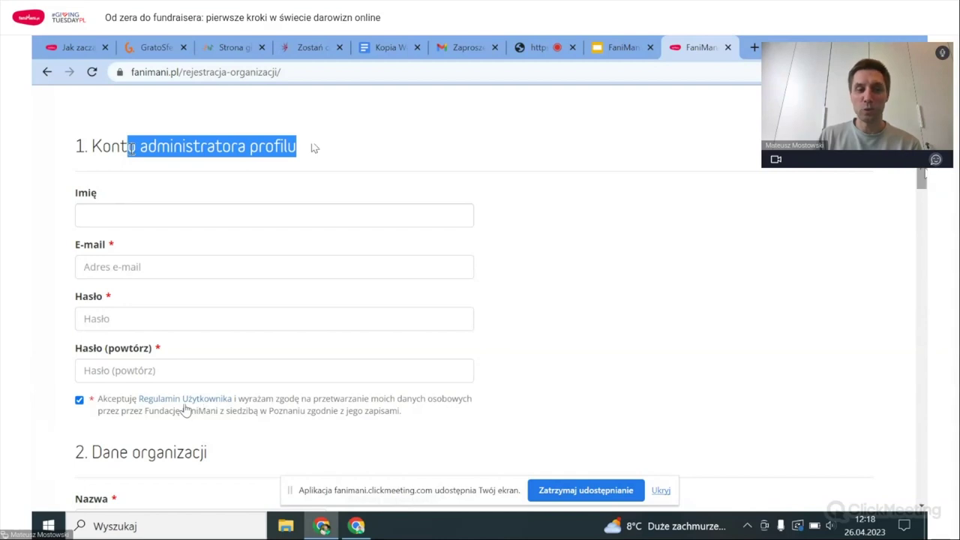
click(186, 411)
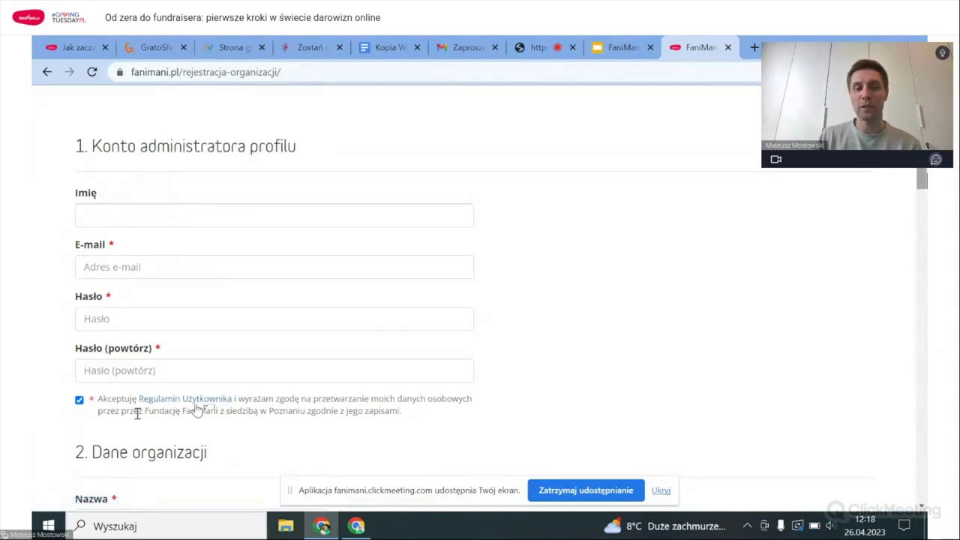
Set the organization type to "Stowarzyszenie / Fundacja" in the organization data.
scroll(137, 410, down, 5)
mouse_move(925, 229)
mouse_down()
mouse_move(925, 418)
mouse_move(926, 223)
mouse_up()
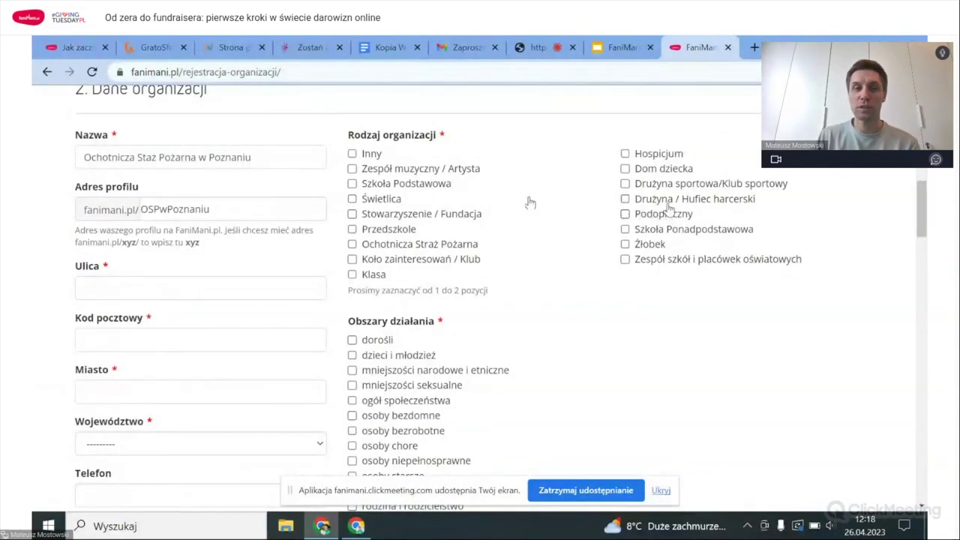
click(444, 222)
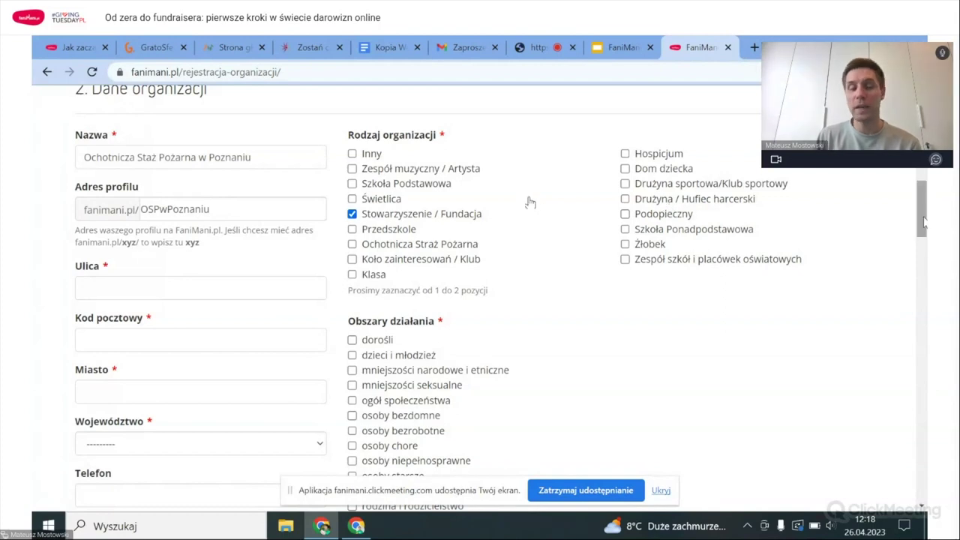
Select "osoby starsze" and "edukacja" as the organization's areas of activity.
drag(924, 222, 927, 253)
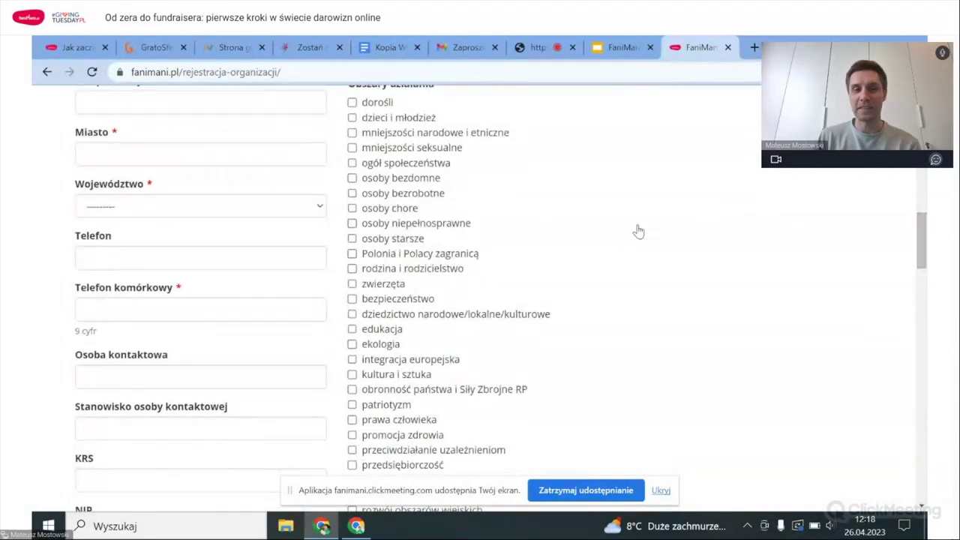
scroll(532, 260, up, 1)
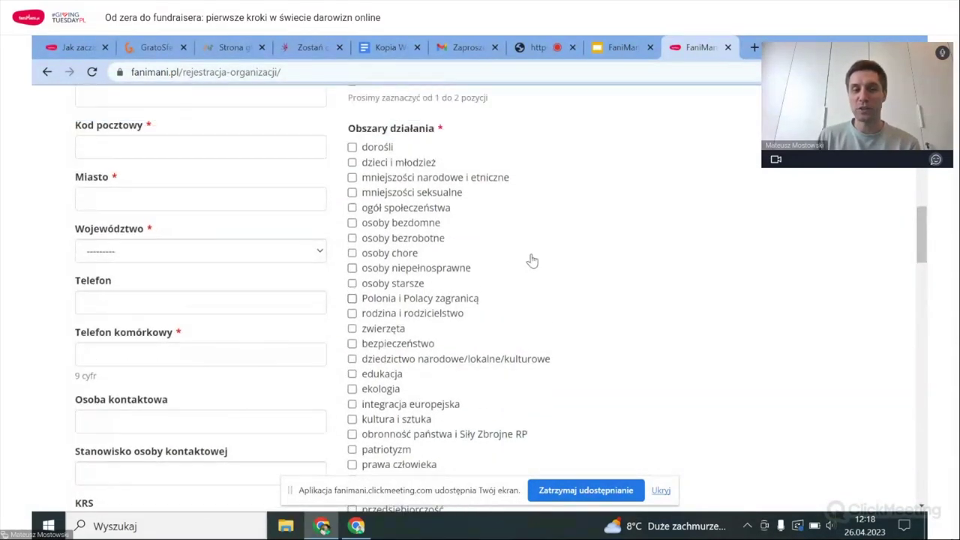
scroll(532, 259, down, 1)
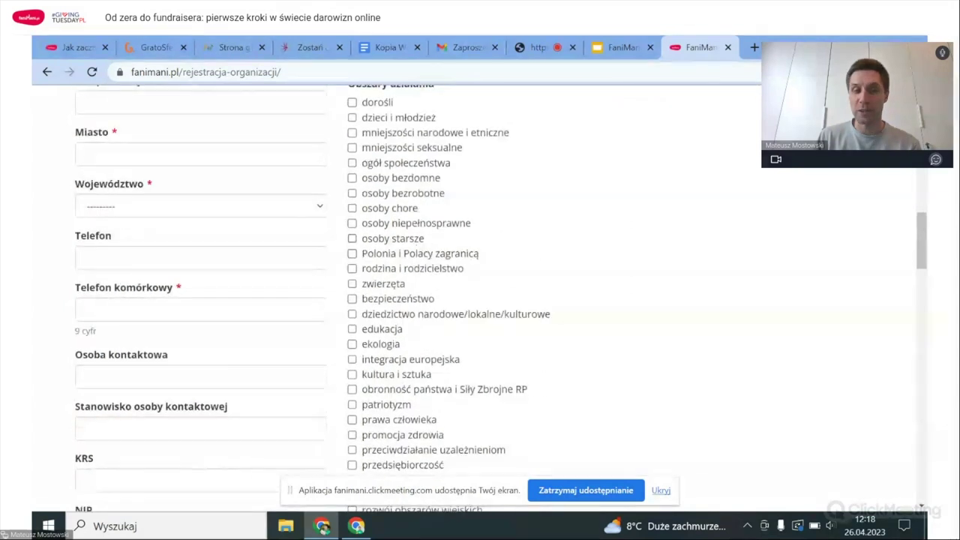
click(417, 241)
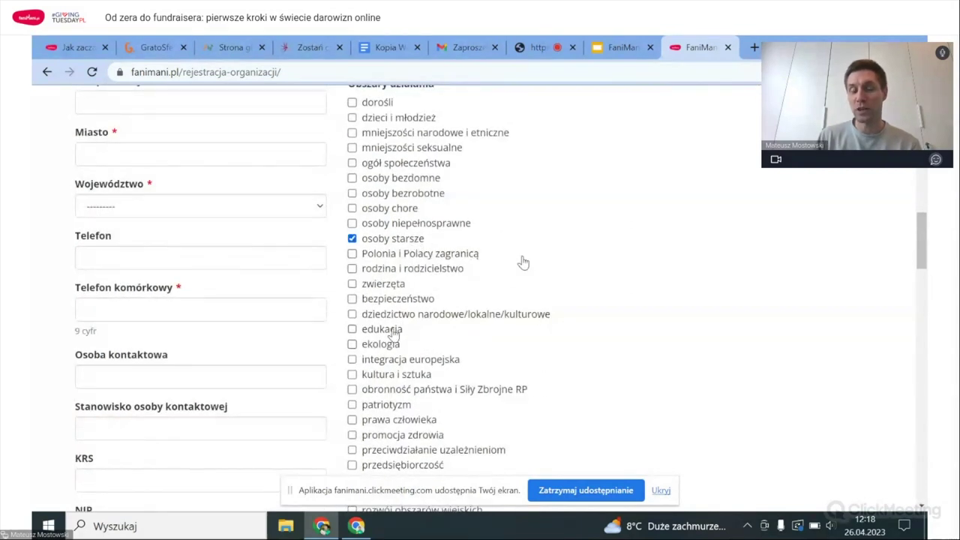
click(394, 331)
scroll(603, 309, down, 4)
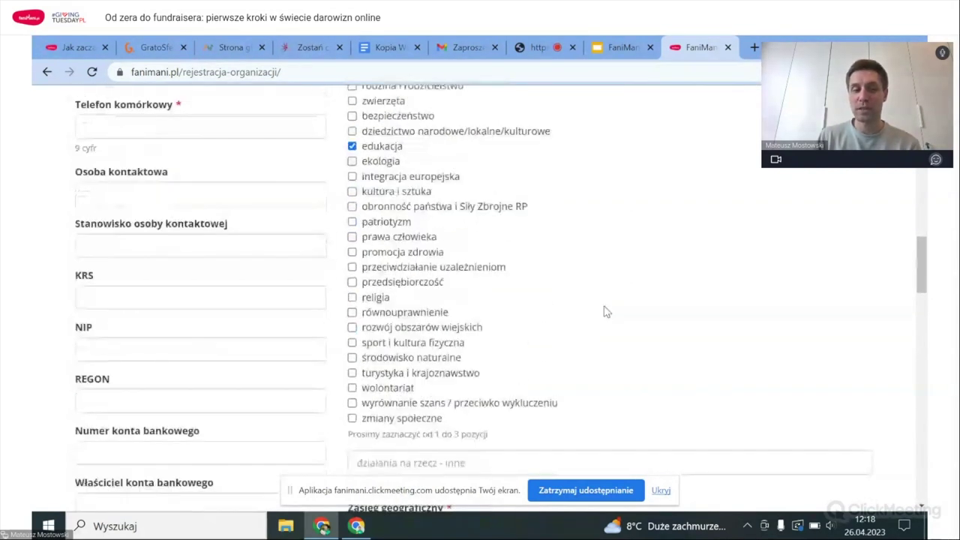
Set the organization's geographic scope (Zasięg geograficzny) to "lokalnie" in the registration form.
scroll(604, 310, down, 1)
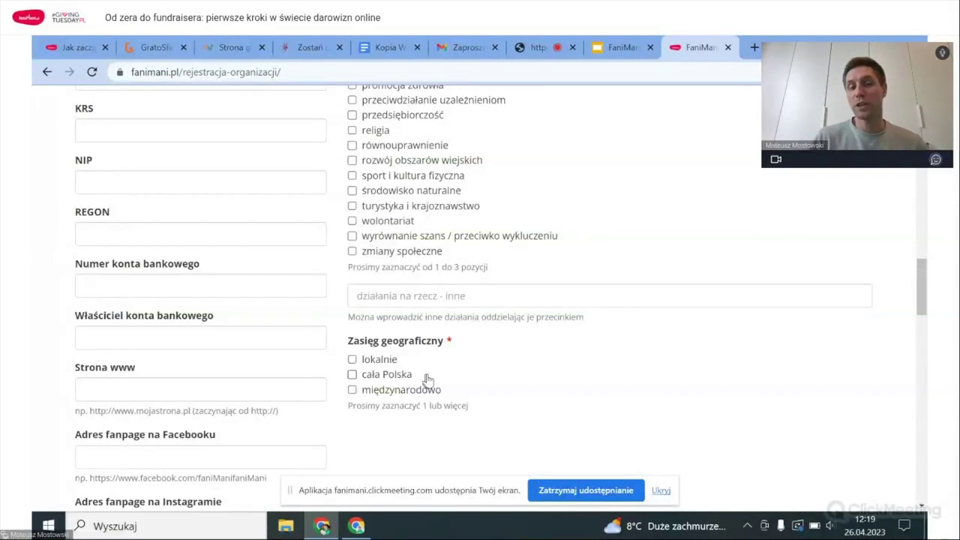
click(366, 363)
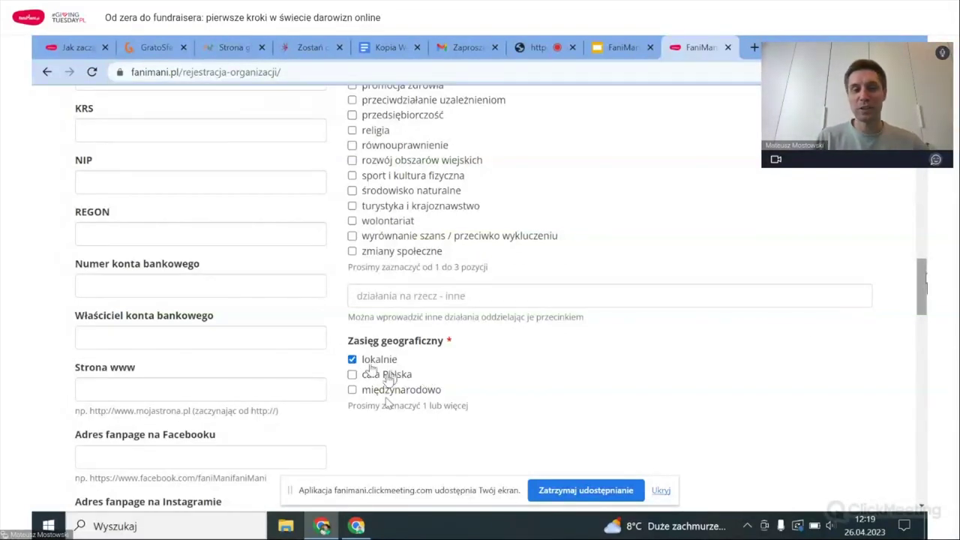
Try to submit the organization registration form and check the required e-mail field in the administrator account section.
drag(927, 284, 925, 390)
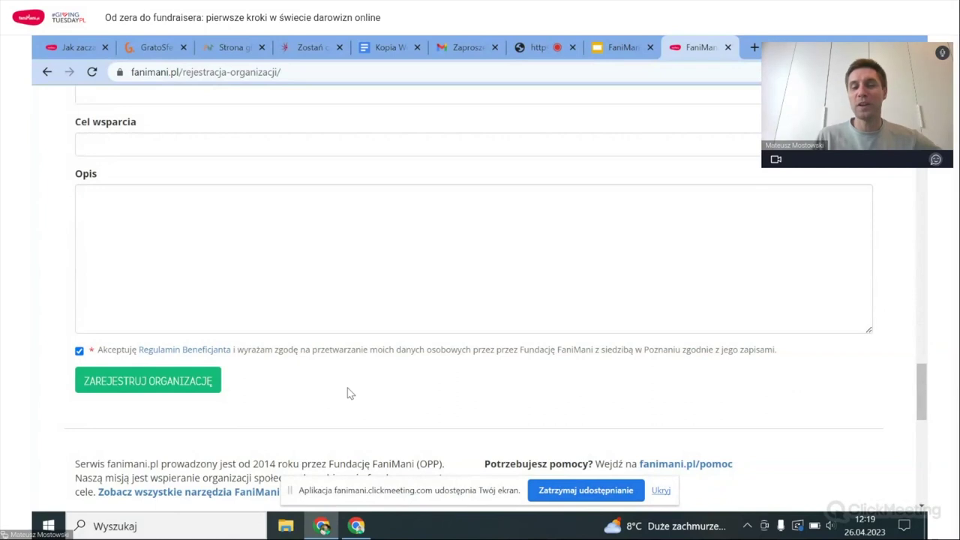
click(185, 389)
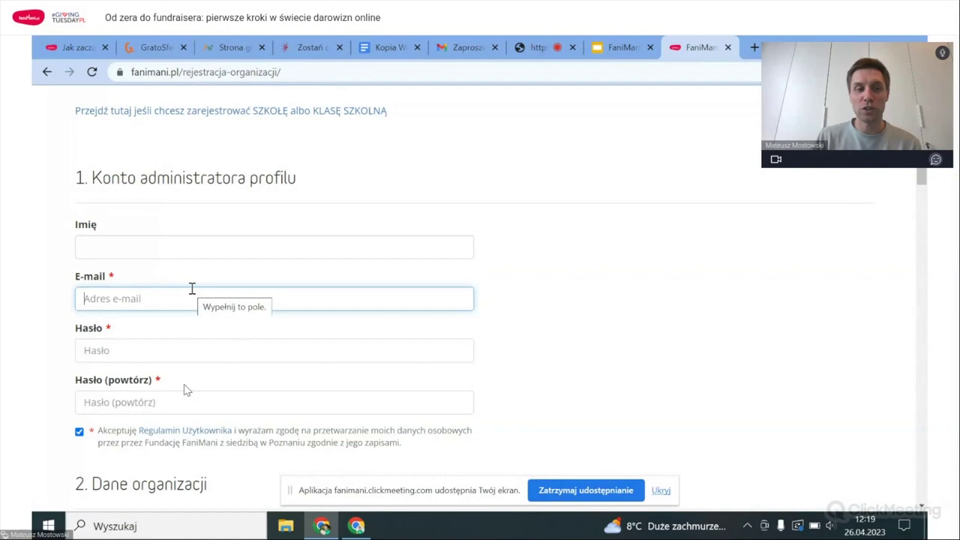
drag(132, 282, 111, 277)
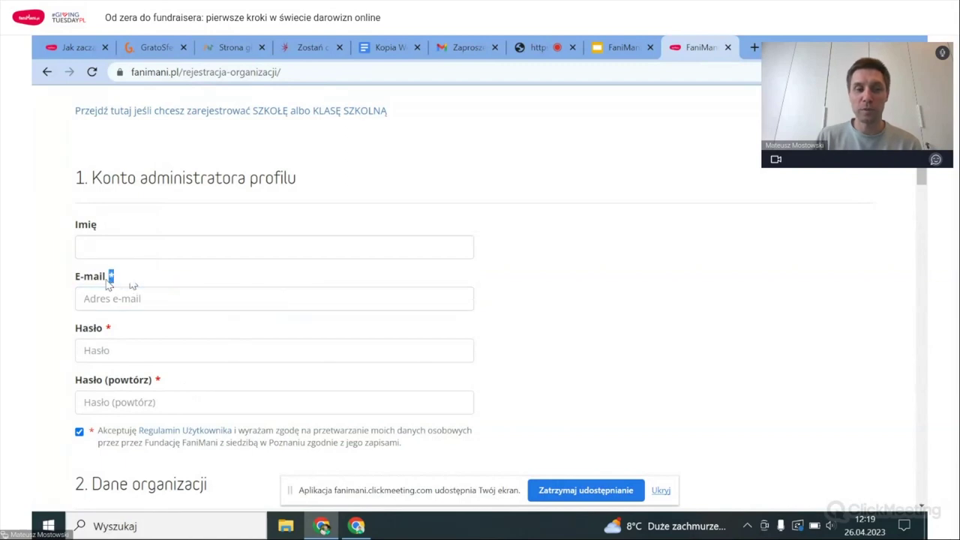
click(180, 300)
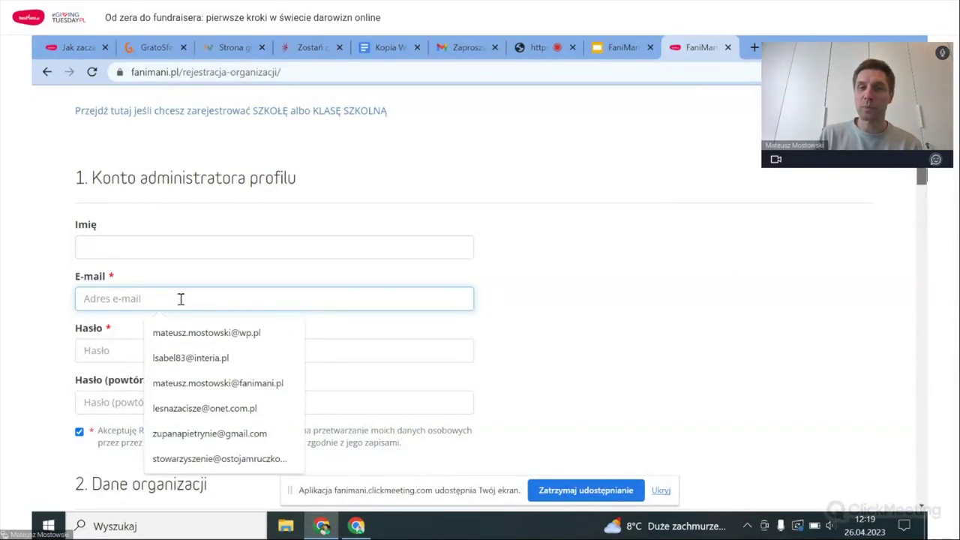
Open the FaniMani login page and log in with the prefilled account credentials.
scroll(180, 299, up, 3)
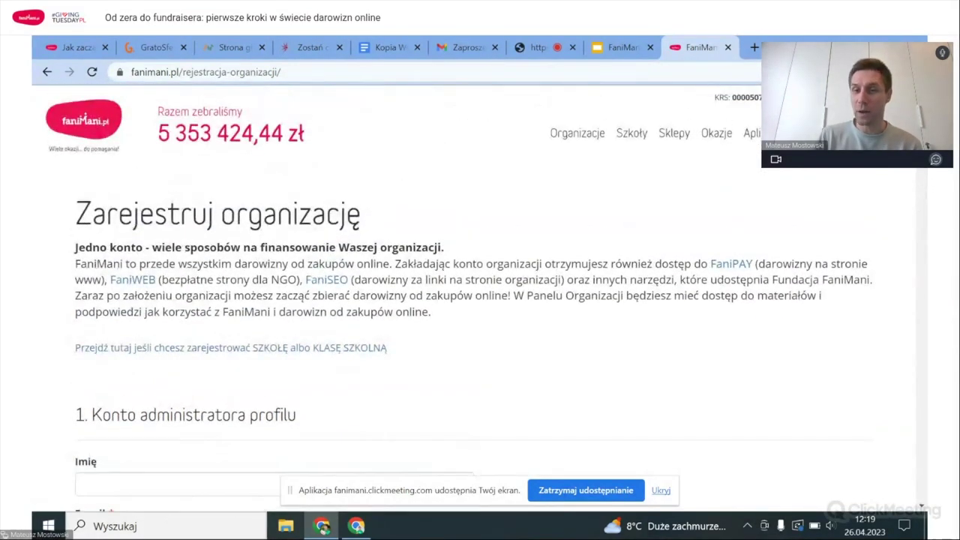
click(849, 229)
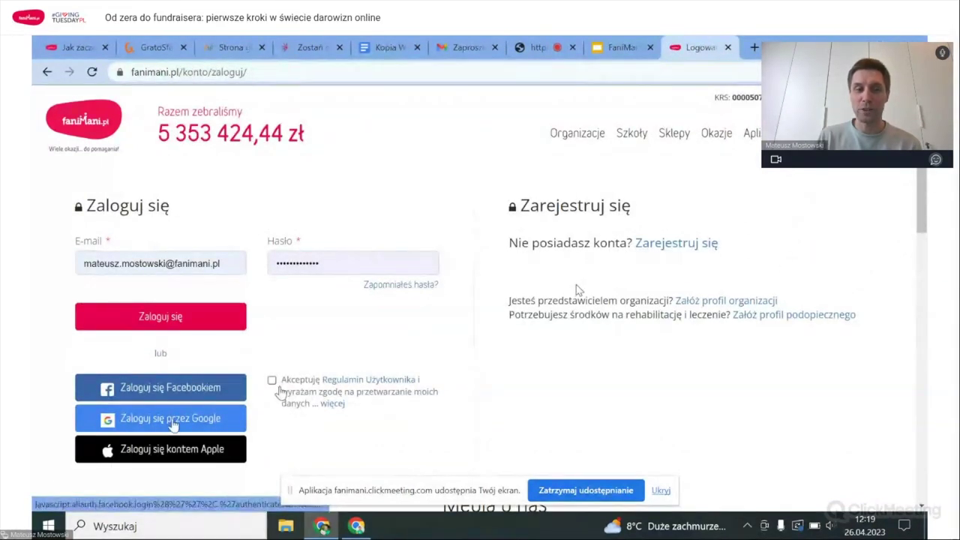
click(160, 316)
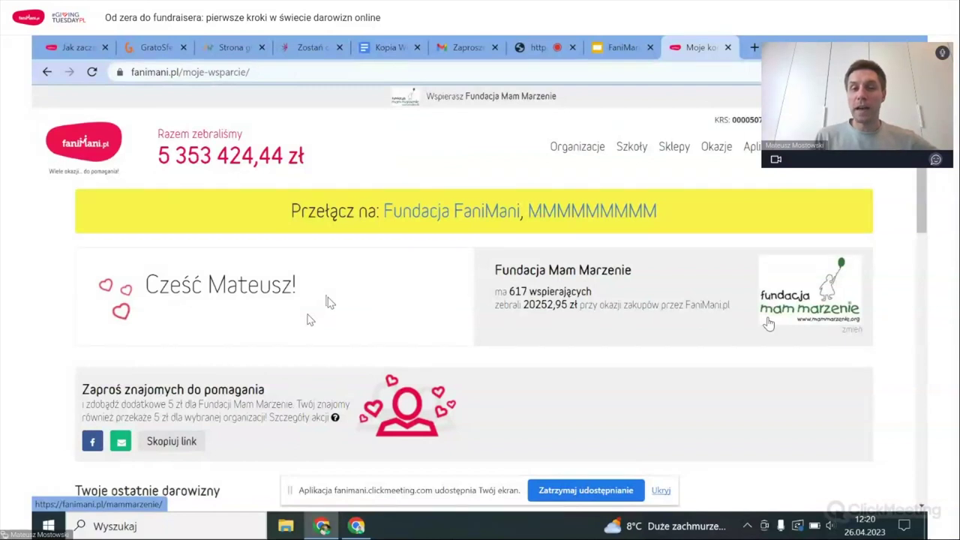
Review the supporter count and the amount raised for Fundacja Mam Marzenie on the account page.
drag(510, 292, 530, 293)
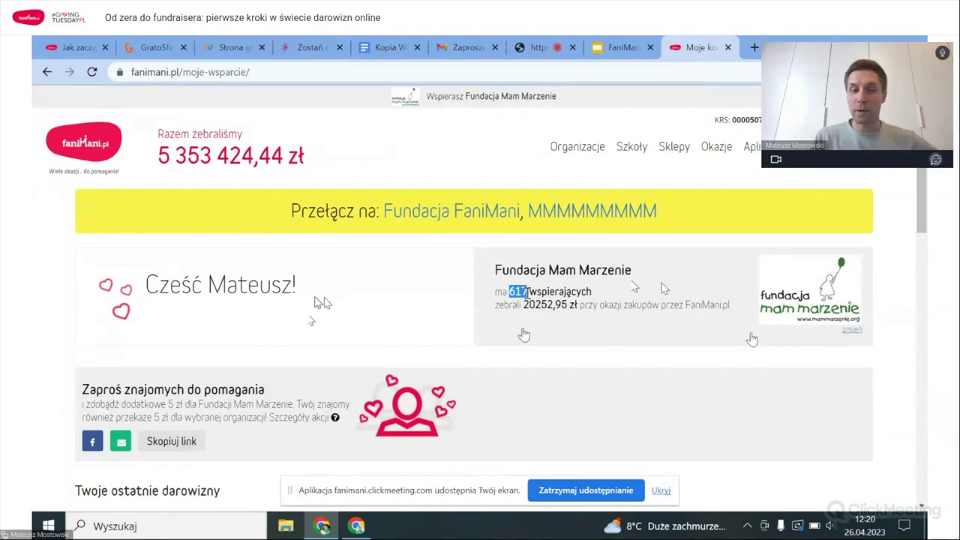
click(527, 306)
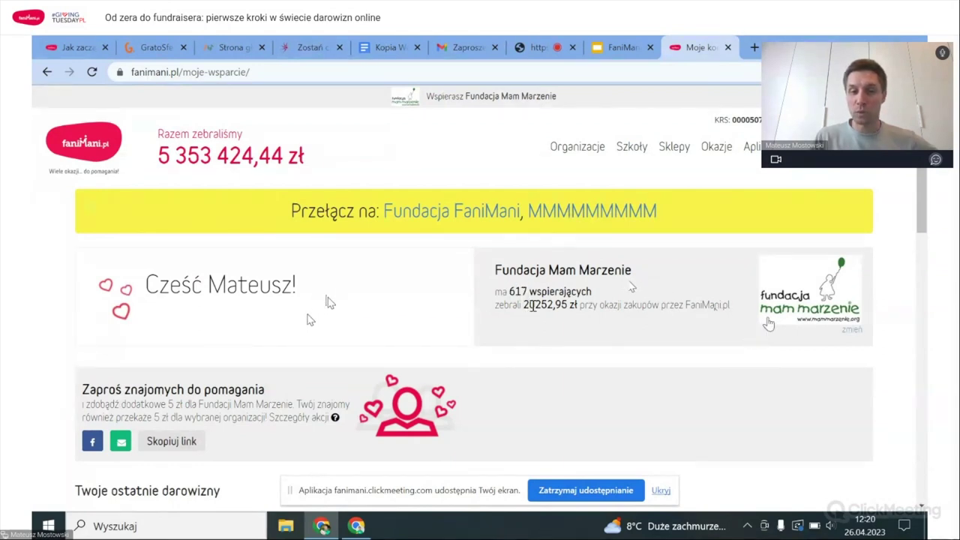
drag(527, 305, 522, 305)
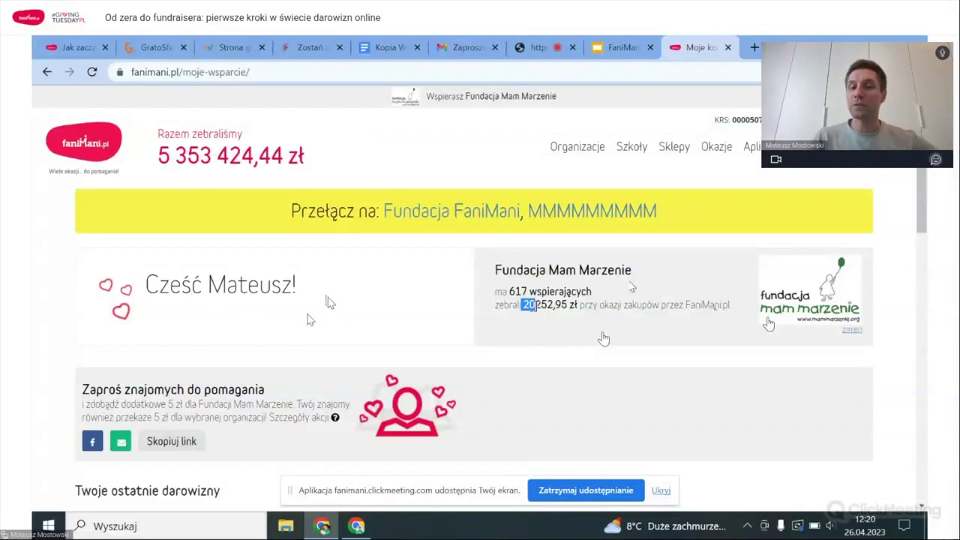
click(752, 339)
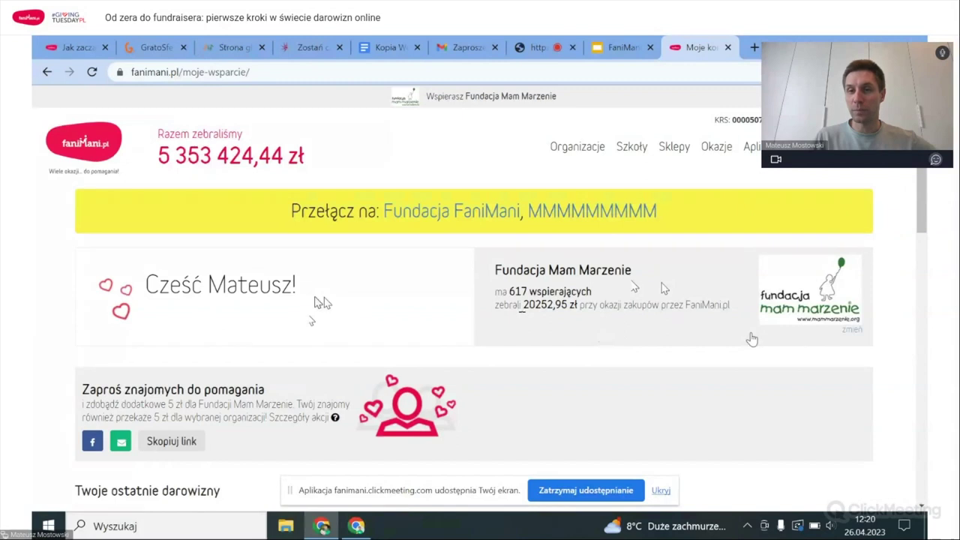
Open the panel of the MMMMMMMMM organization and review the total raised in its FaniMani overview.
click(852, 227)
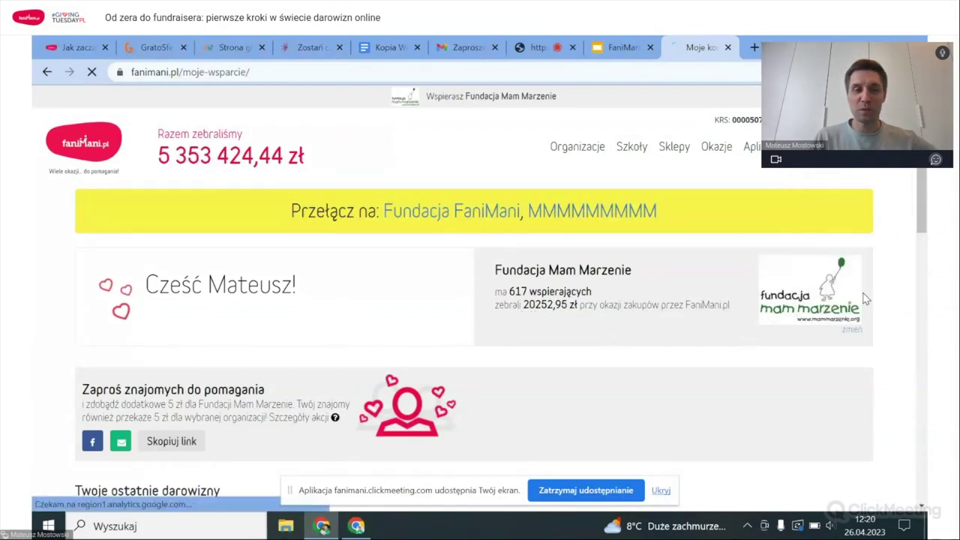
scroll(493, 341, down, 1)
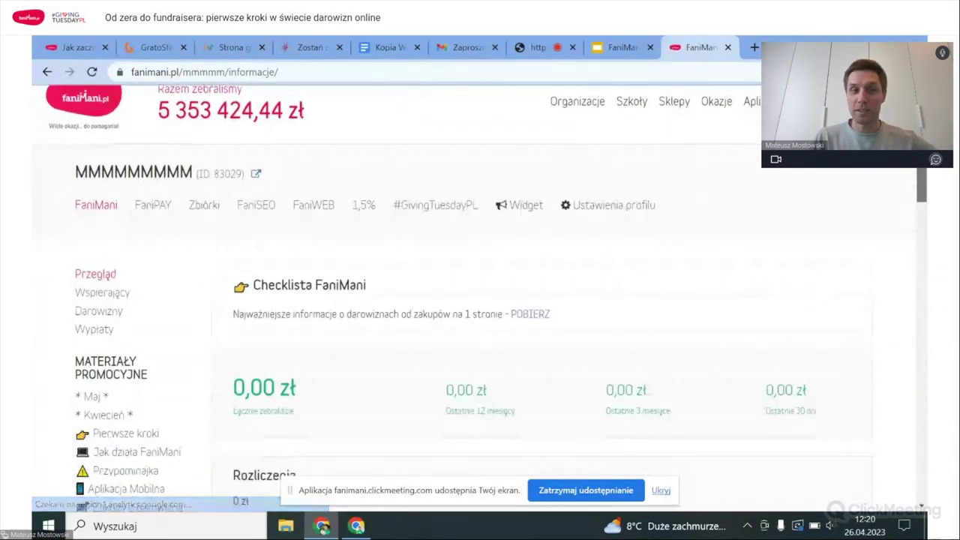
scroll(585, 209, down, 1)
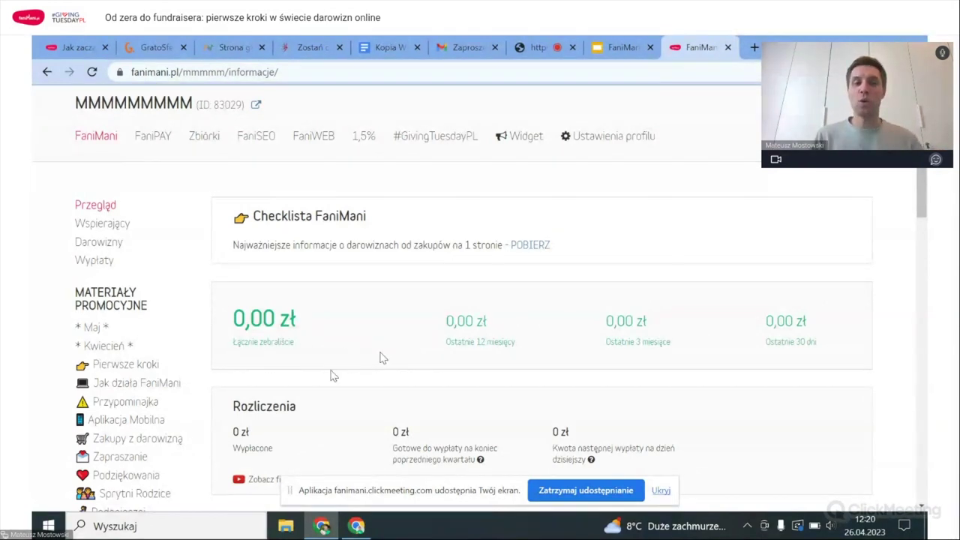
drag(295, 345, 237, 321)
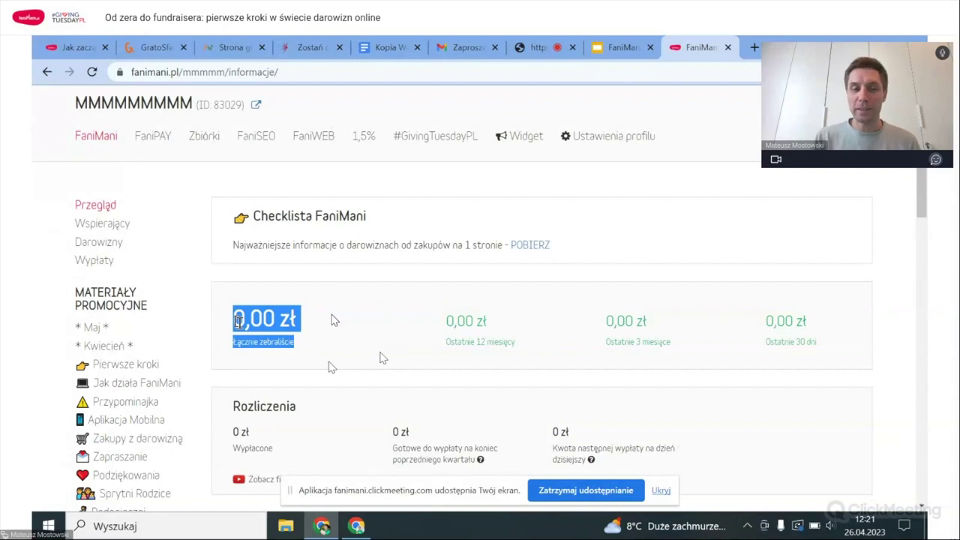
click(237, 321)
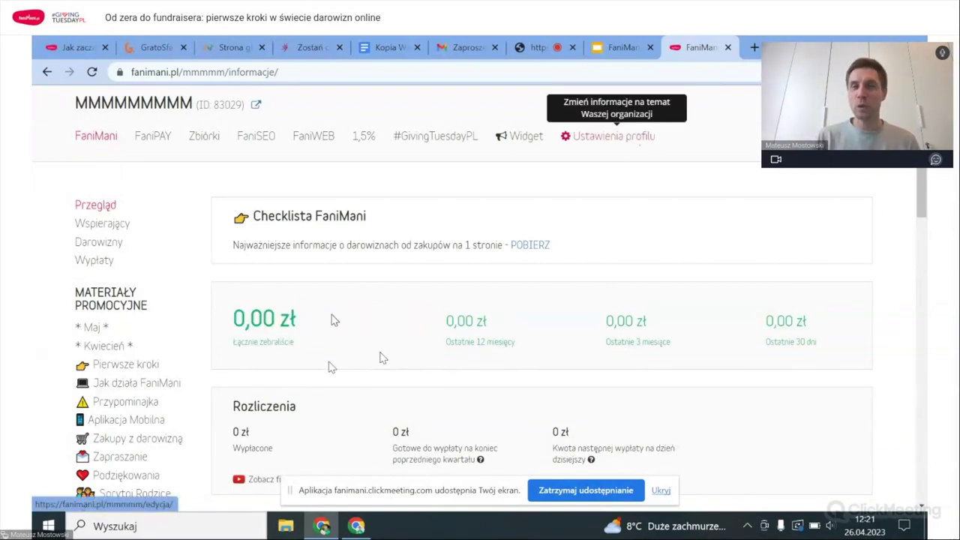
Open the organization's profile settings and change the last digit of its postal code in the basic information.
click(641, 138)
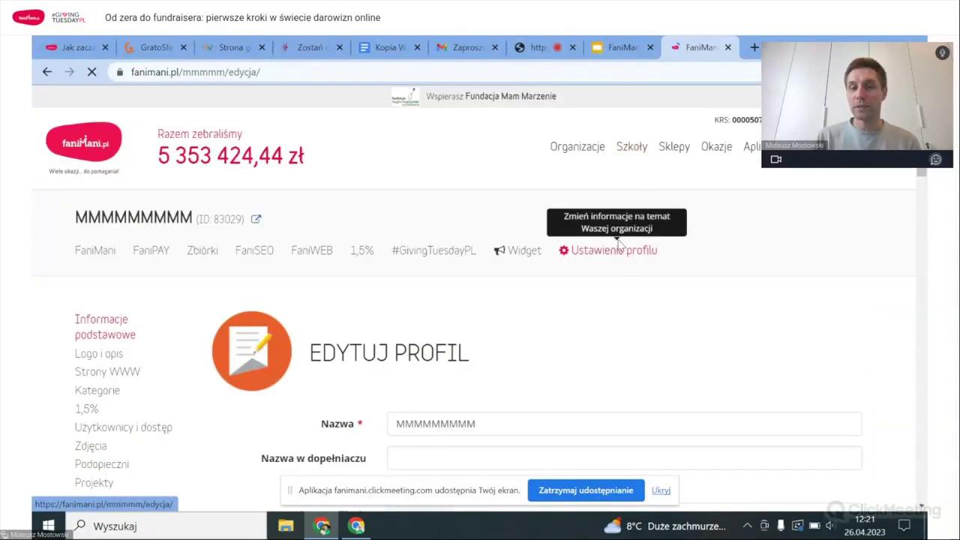
scroll(630, 259, down, 2)
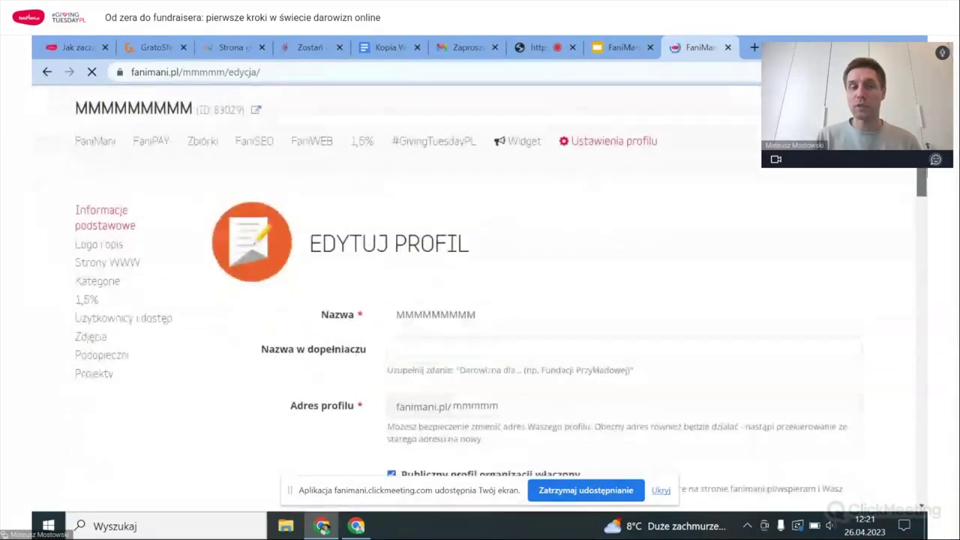
scroll(480, 300, down, 1)
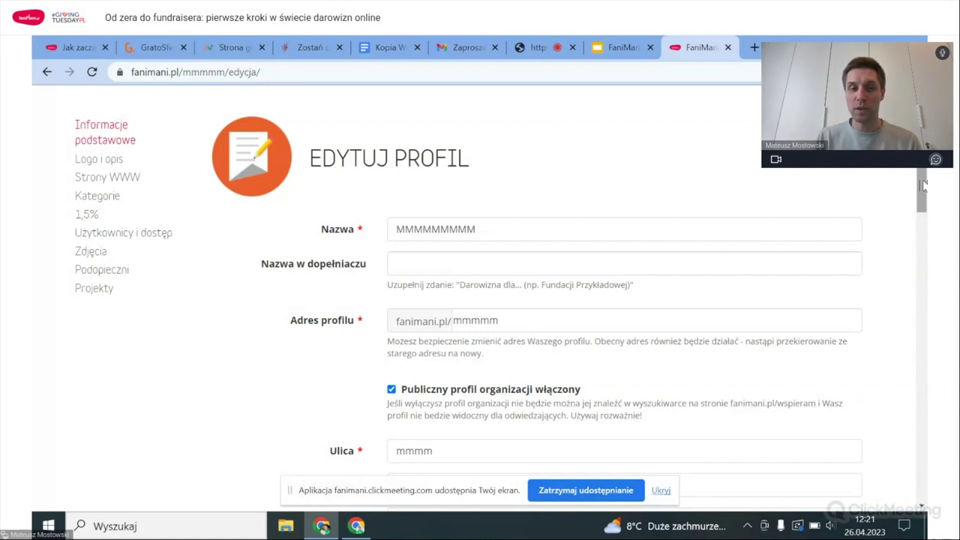
scroll(924, 185, down, 3)
click(446, 248)
key(BackSpace)
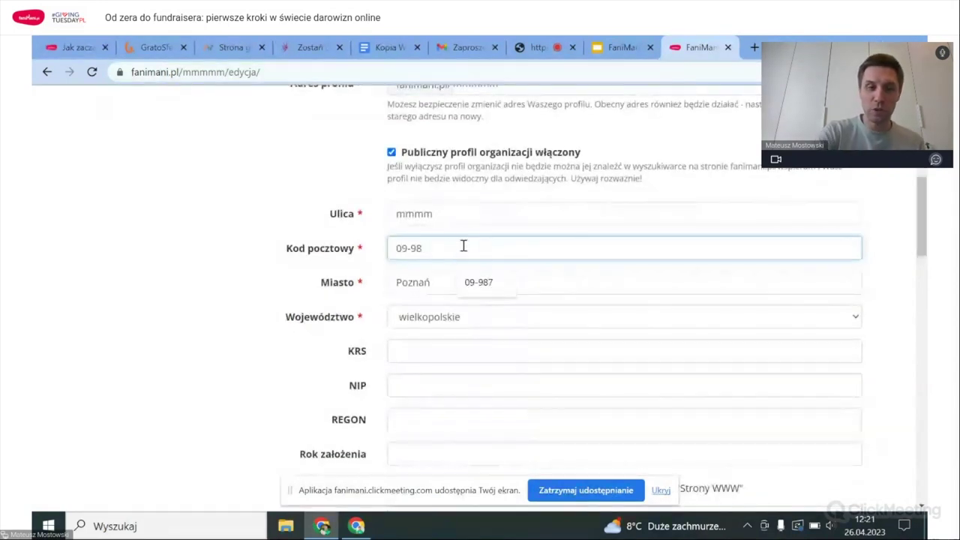
text(4)
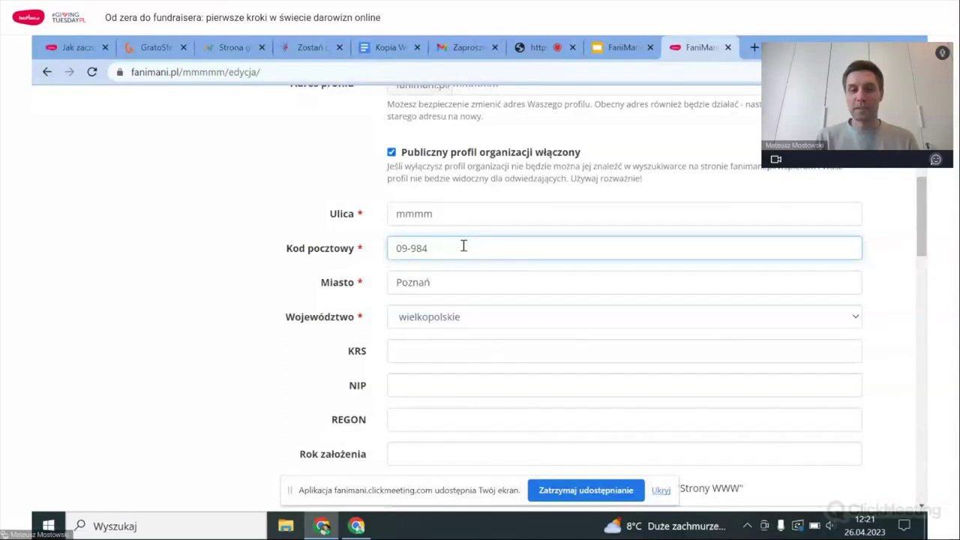
Fill in the organization's tax number (NIP) with the saved ten-digit suggestion.
scroll(512, 272, down, 2)
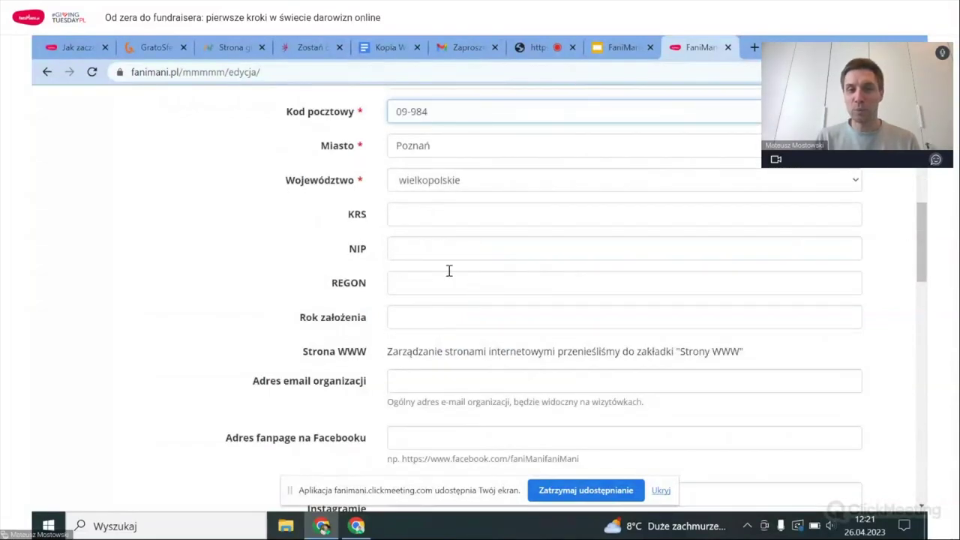
click(431, 248)
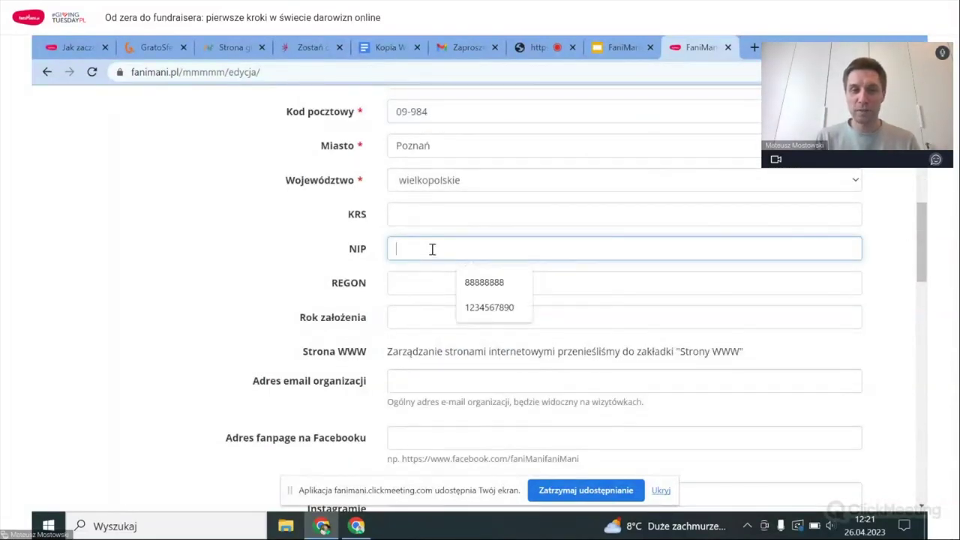
click(490, 308)
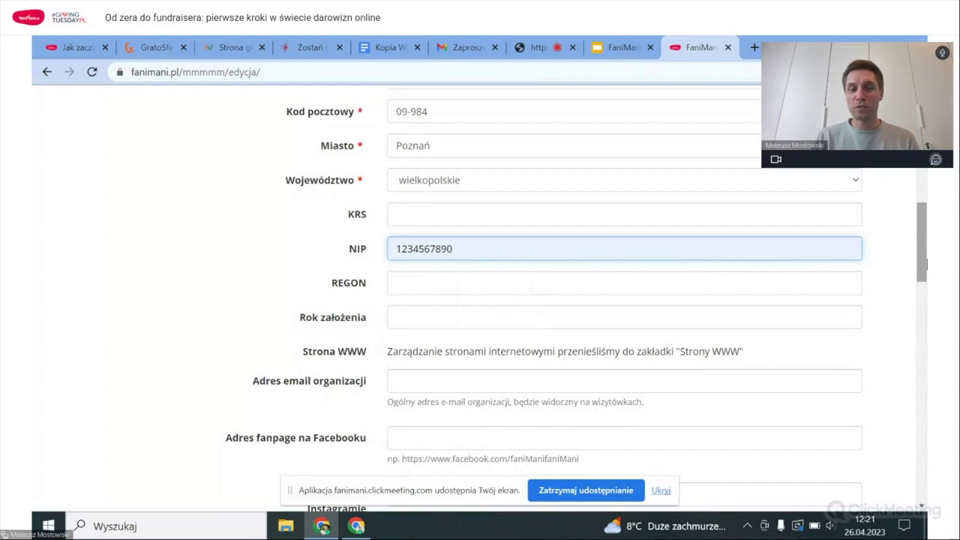
Open the "Logo i opis" profile section and examine its logo, fundraising purpose and description fields.
drag(927, 264, 928, 185)
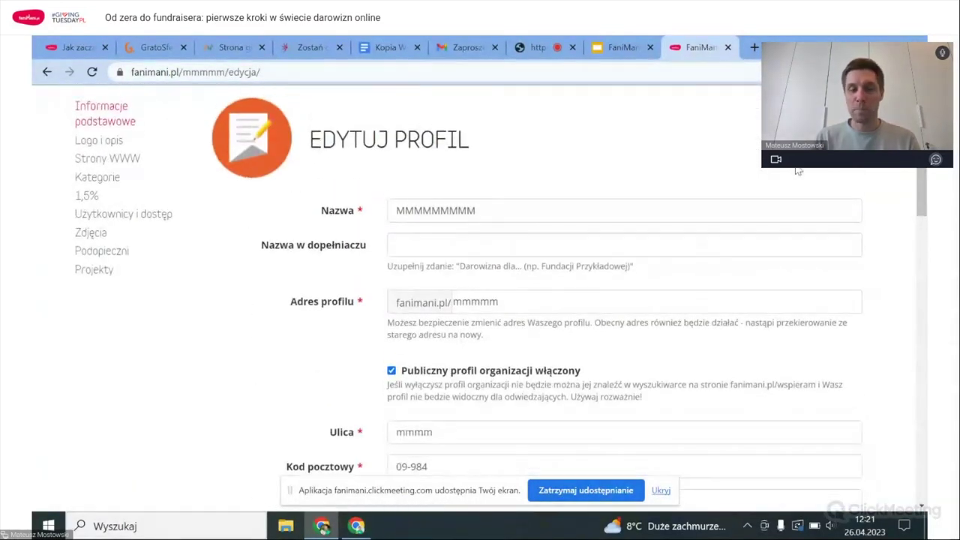
click(99, 144)
scroll(480, 300, down, 3)
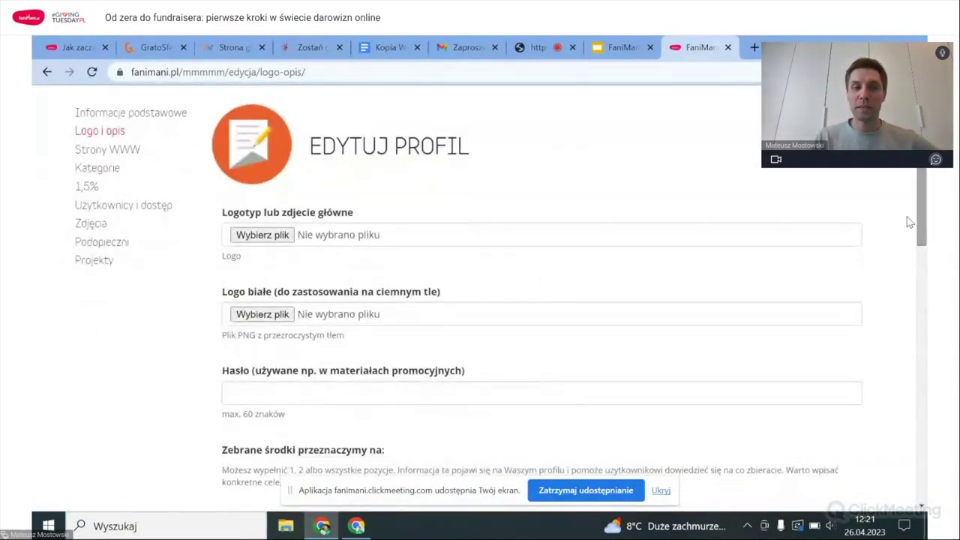
triple_click(350, 213)
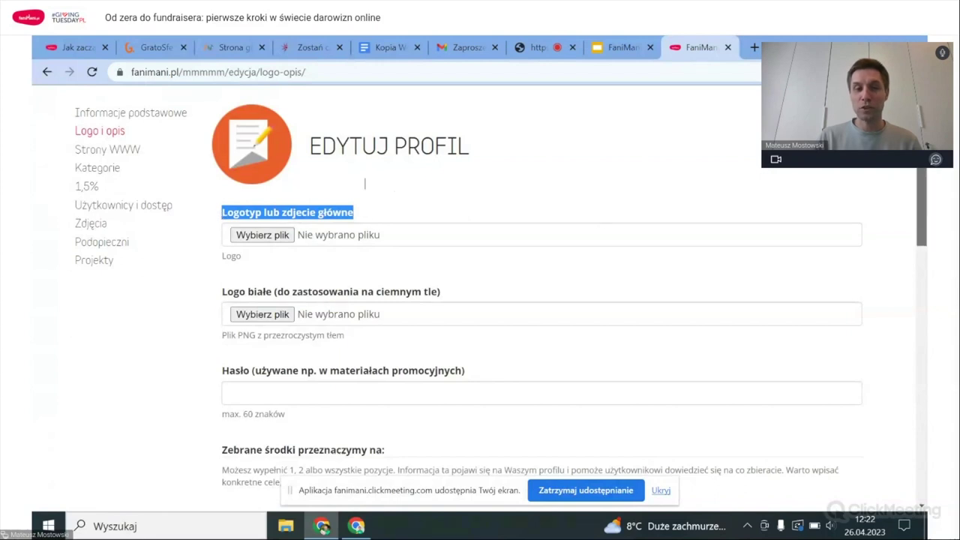
scroll(928, 223, down, 2)
scroll(927, 224, down, 4)
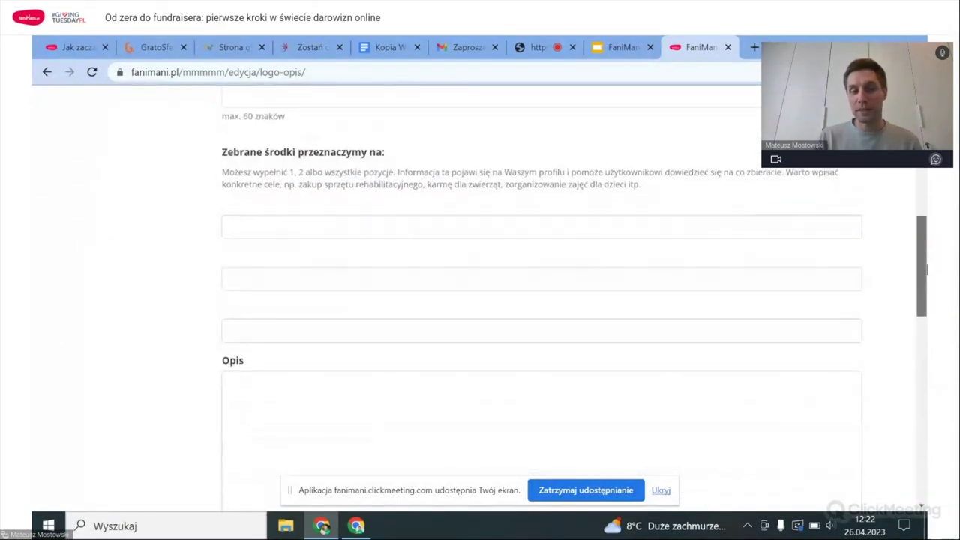
click(308, 396)
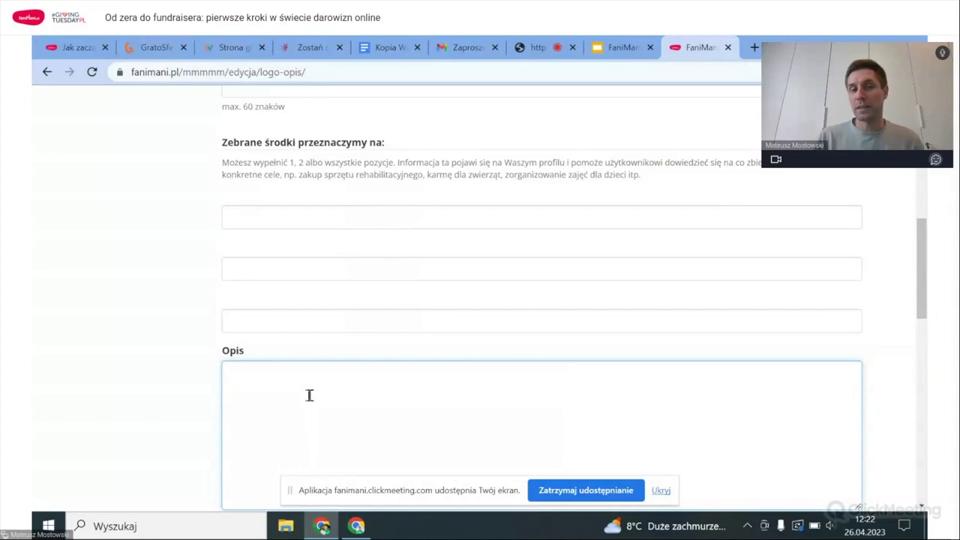
click(303, 217)
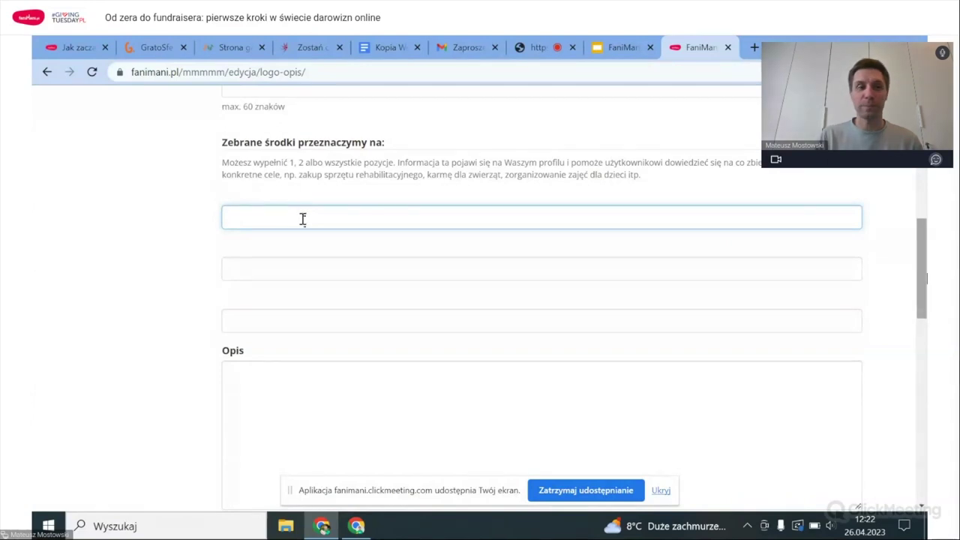
Open the "Strony WWW" profile section and review its instructions for managing the organization's websites.
scroll(304, 219, up, 5)
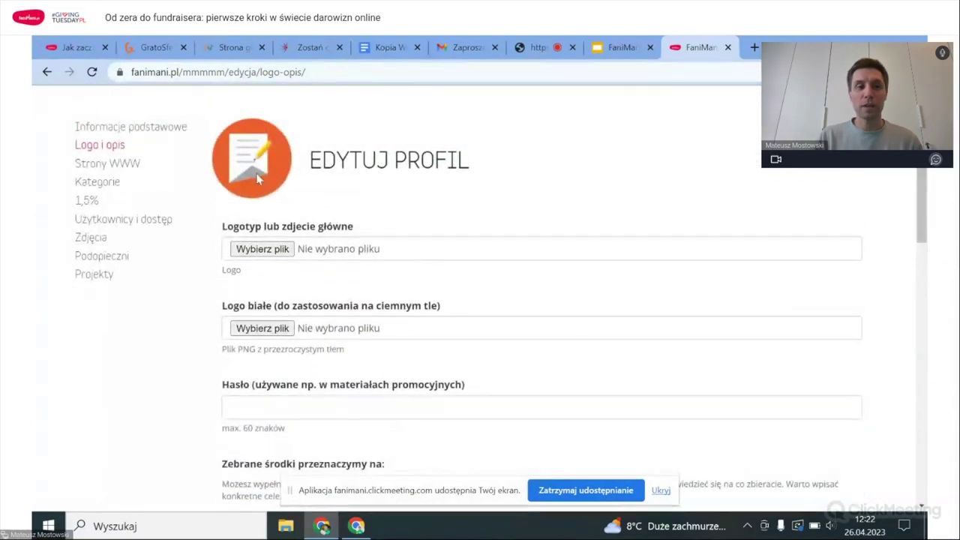
click(125, 167)
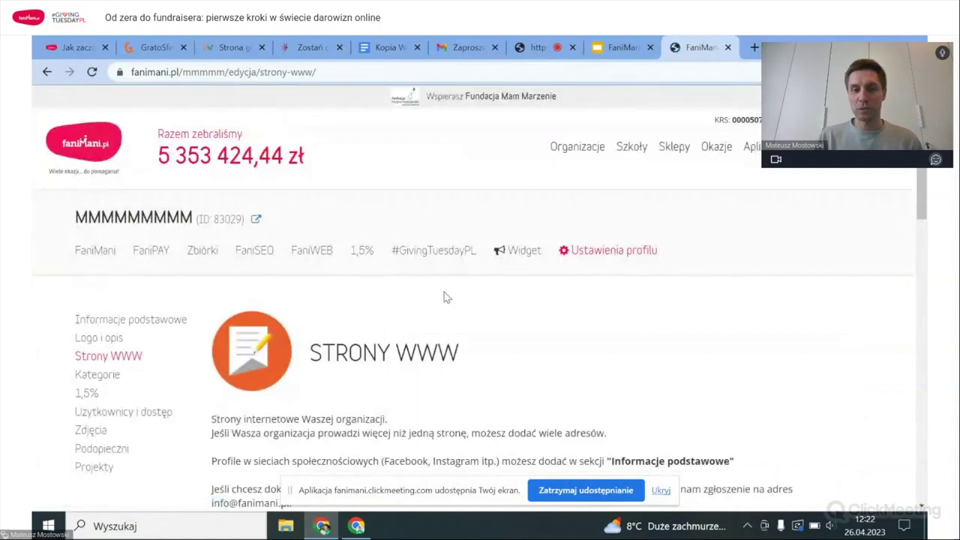
scroll(443, 298, down, 2)
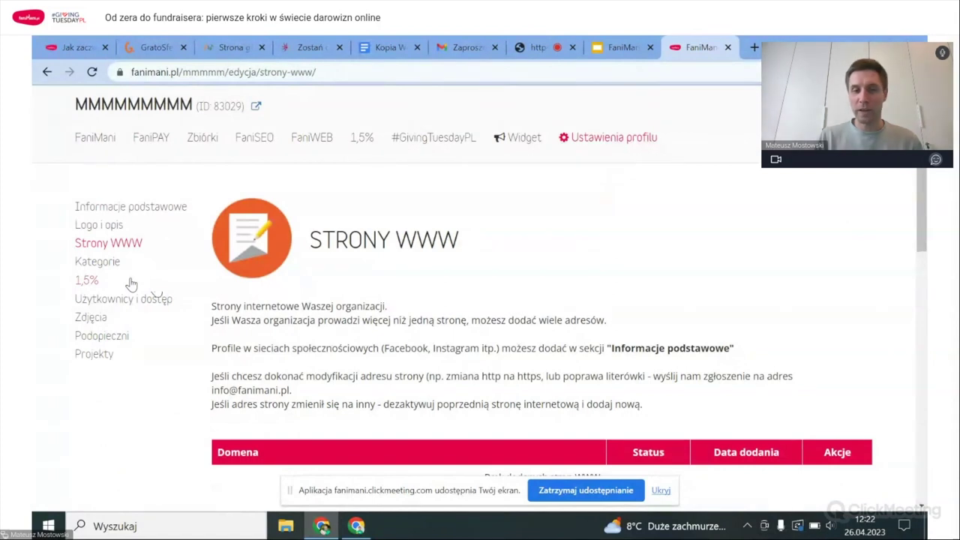
Review the organization types and activity areas in the "Kategorie" profile section, and open the "1,5%" tax settings.
click(97, 261)
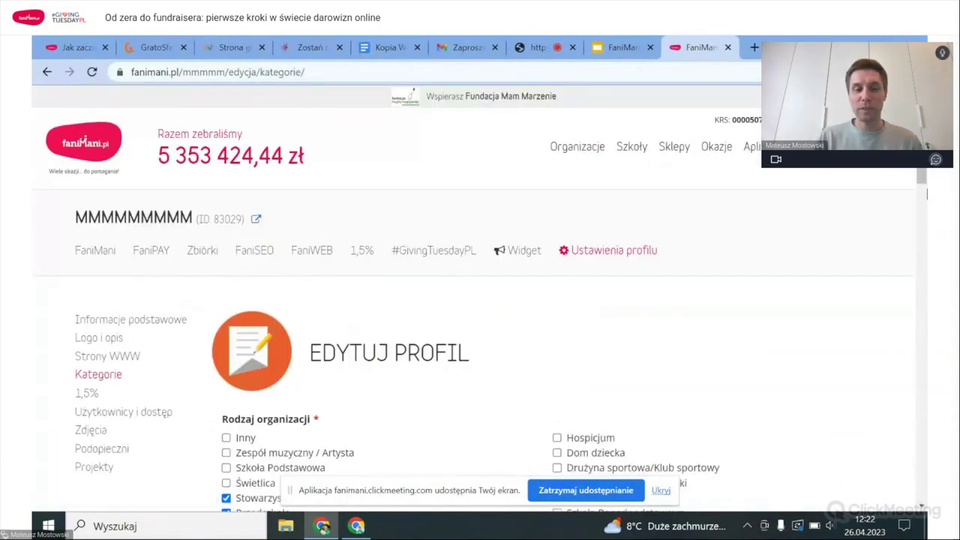
scroll(926, 203, down, 5)
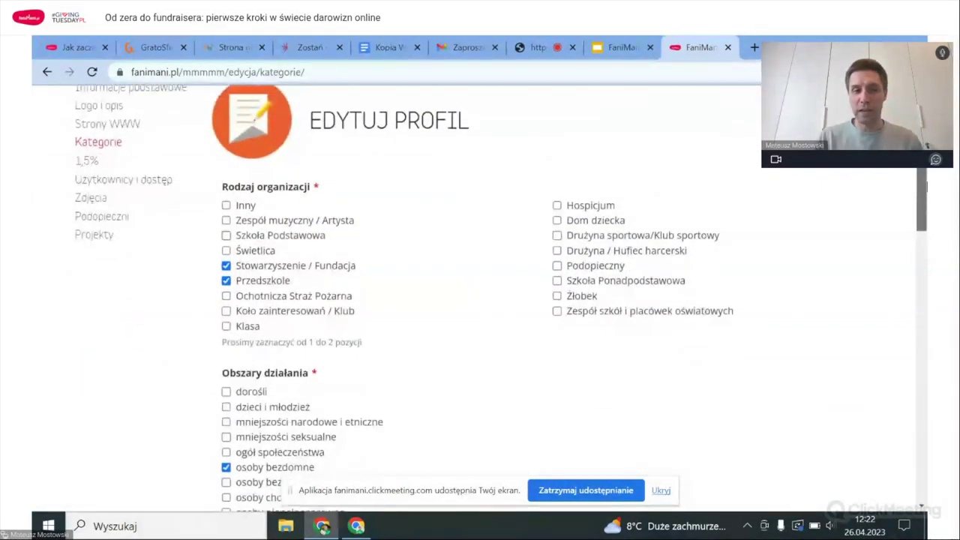
scroll(356, 236, up, 2)
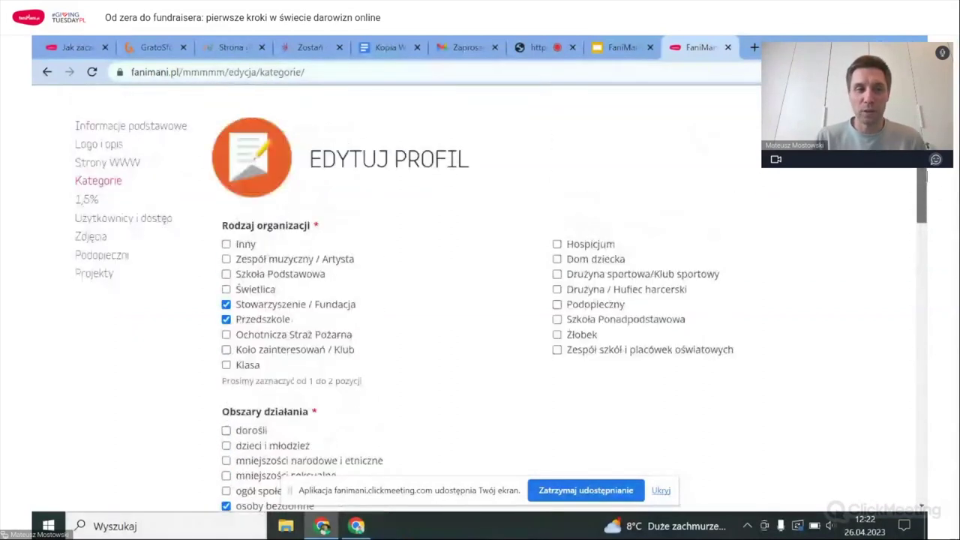
click(87, 200)
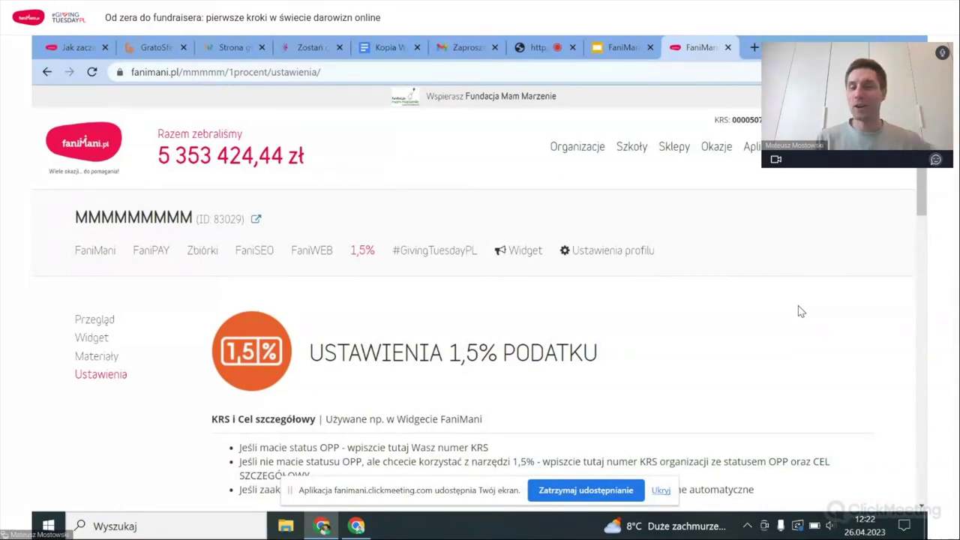
Return to the profile settings and review the main administrator, additional administrators and user access in the "Użytkownicy i dostęp" section.
click(621, 255)
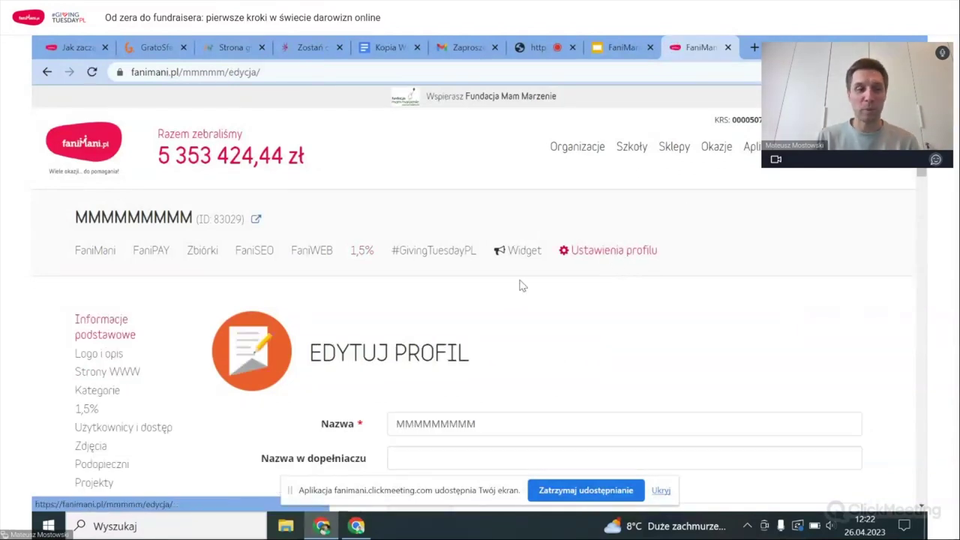
click(150, 432)
scroll(150, 432, down, 2)
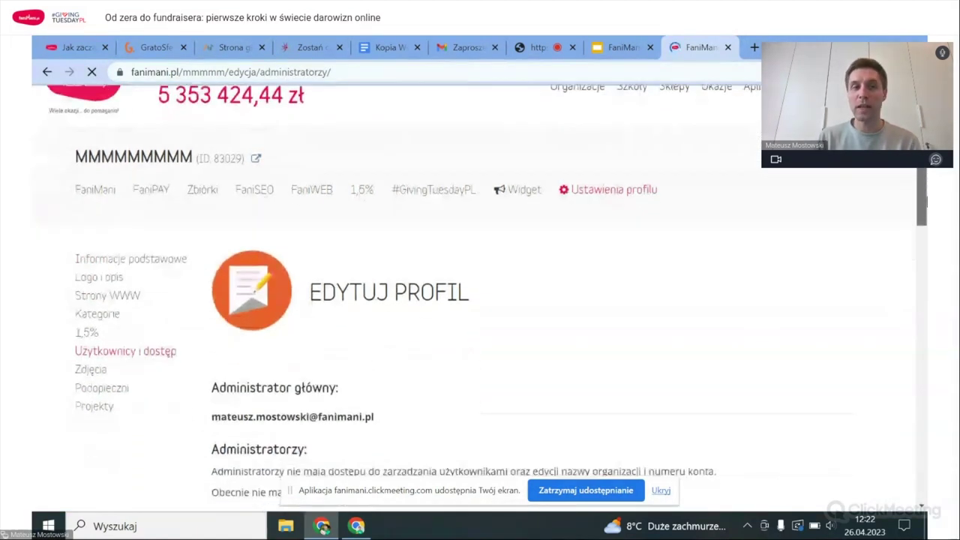
scroll(593, 244, down, 3)
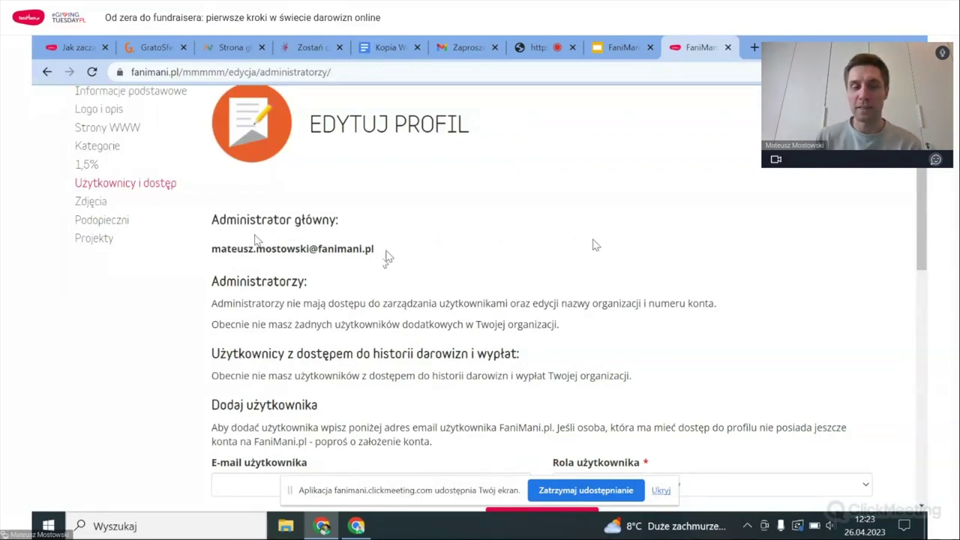
scroll(596, 246, up, 2)
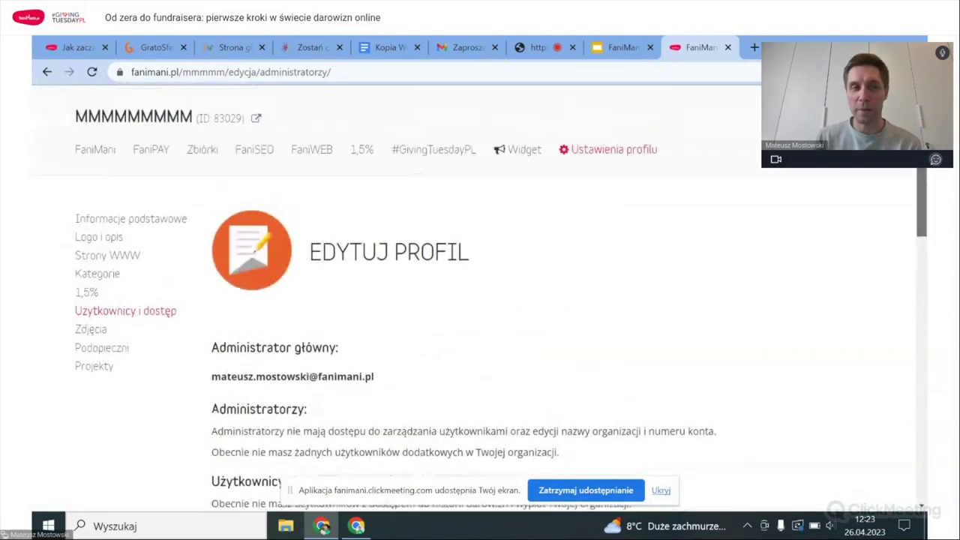
scroll(365, 94, down, 1)
drag(89, 107, 120, 141)
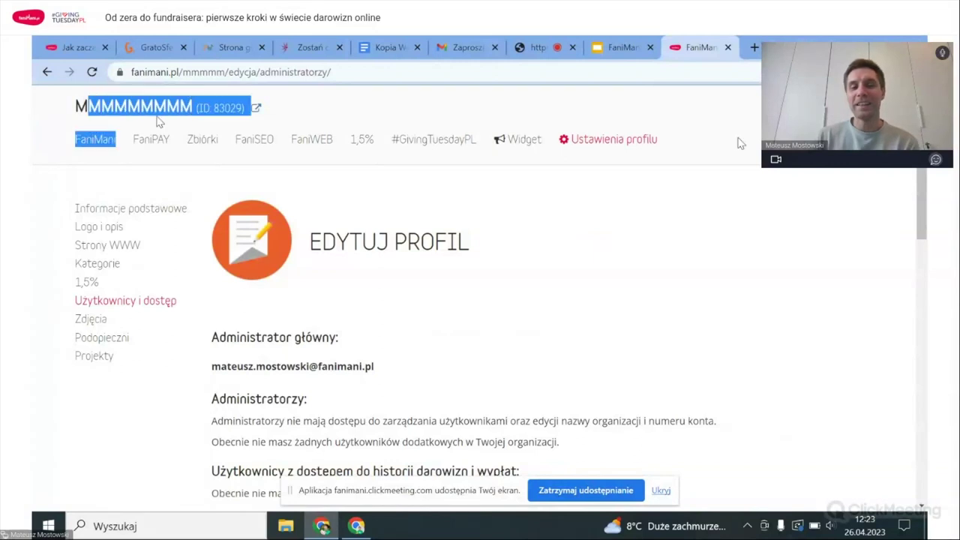
drag(417, 363, 208, 342)
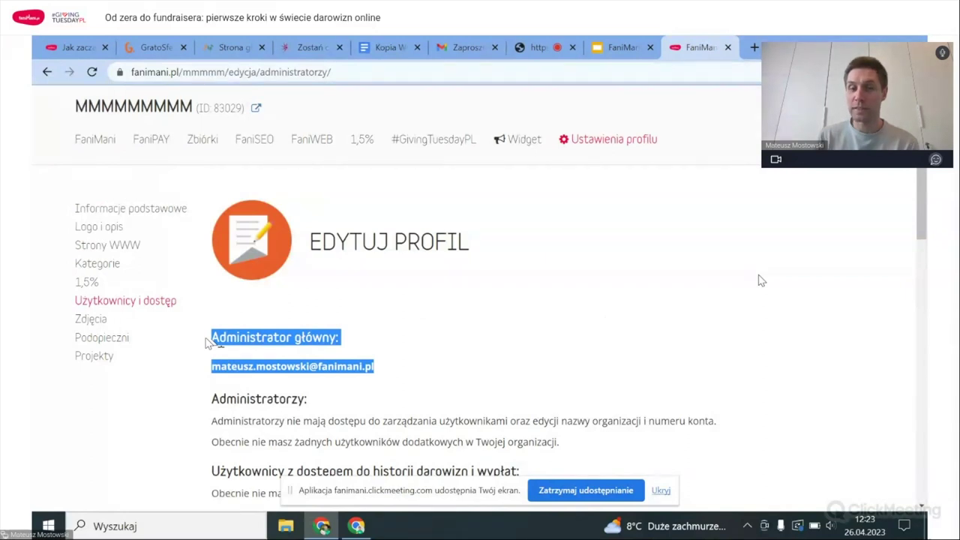
scroll(761, 280, down, 3)
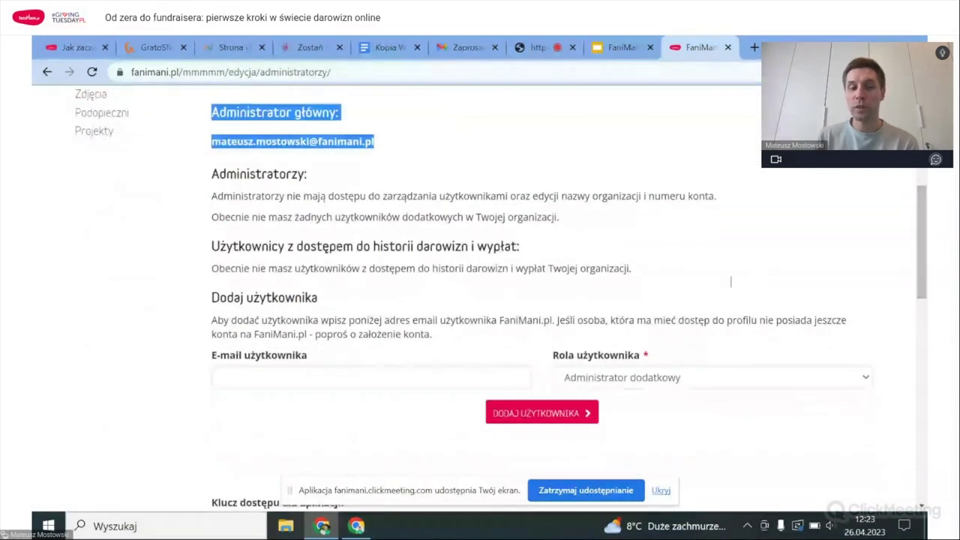
Examine the e-mail field and the available user roles in the "Dodaj użytkownika" form.
click(368, 378)
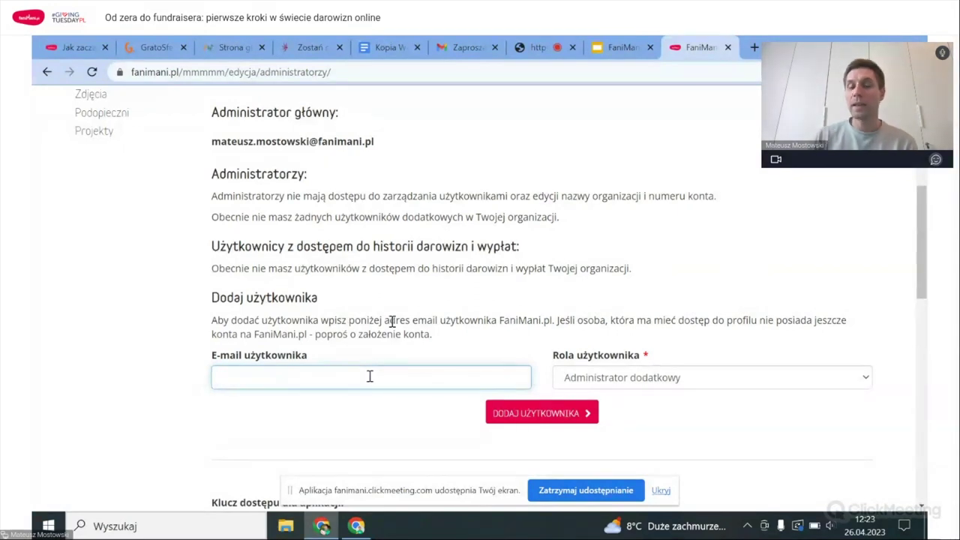
click(727, 382)
click(679, 320)
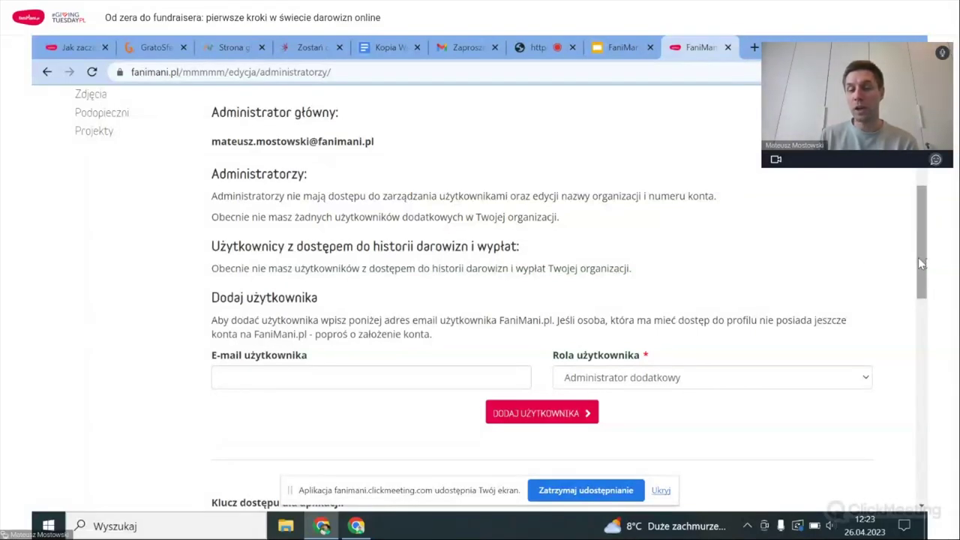
Open the "Zdjęcia" profile section and look at its photo upload, opening the image file chooser and closing it without a selection.
drag(921, 262, 925, 227)
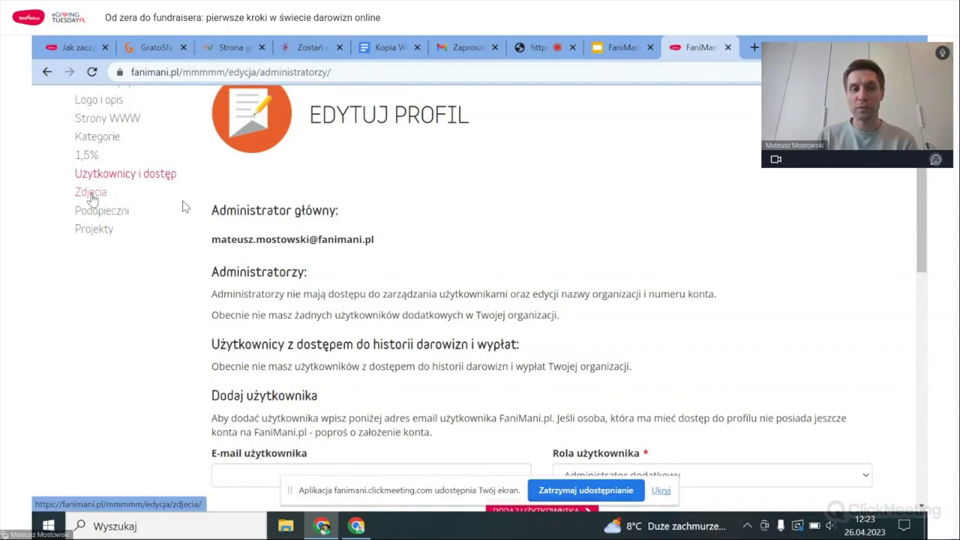
scroll(183, 206, up, 1)
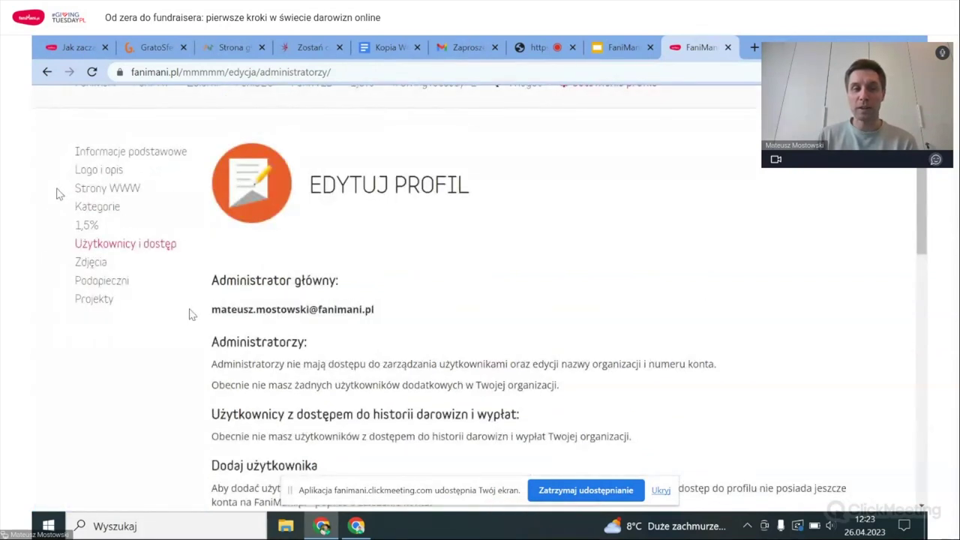
click(85, 263)
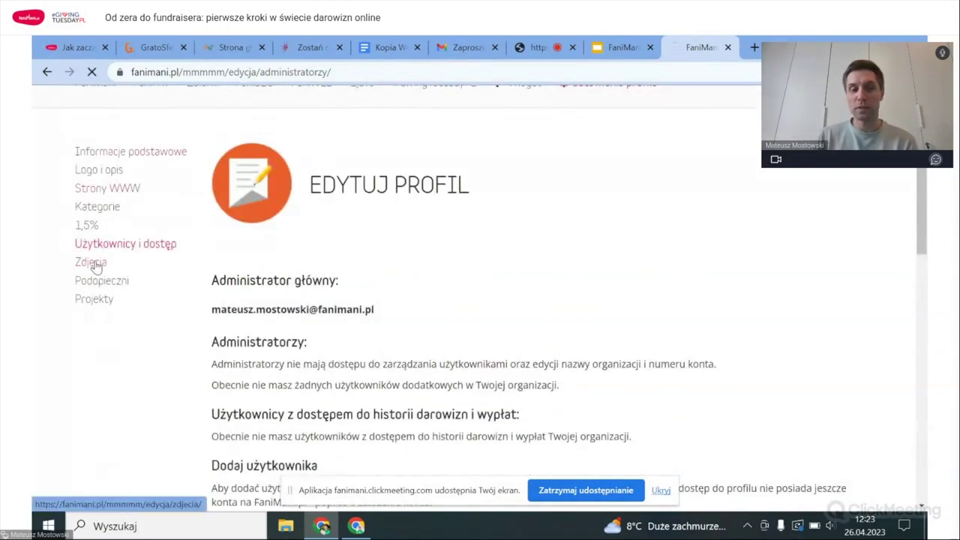
scroll(677, 326, down, 4)
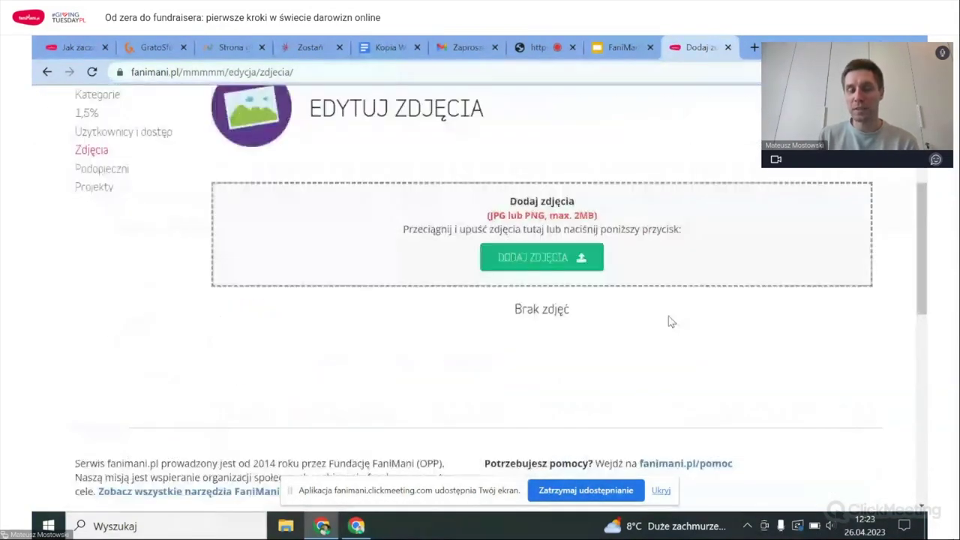
scroll(359, 358, up, 1)
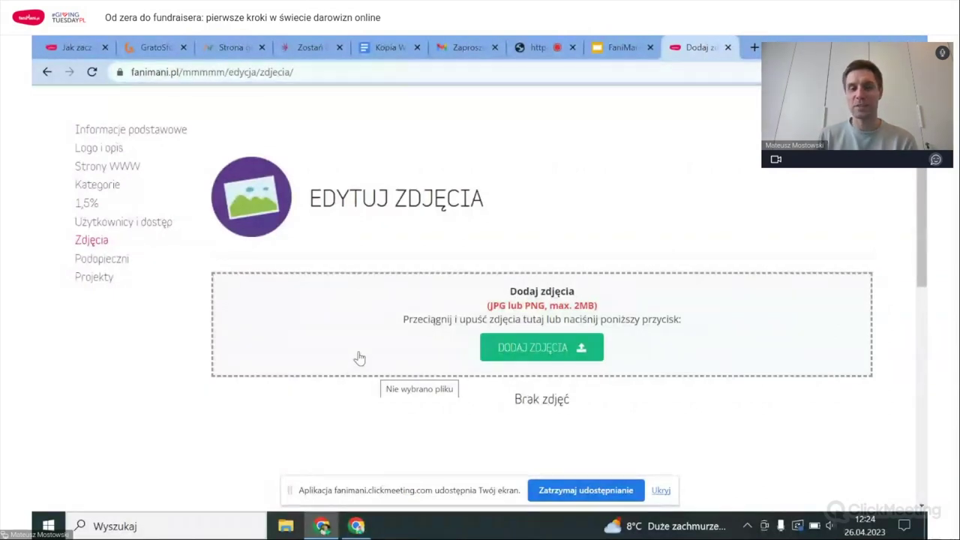
click(518, 351)
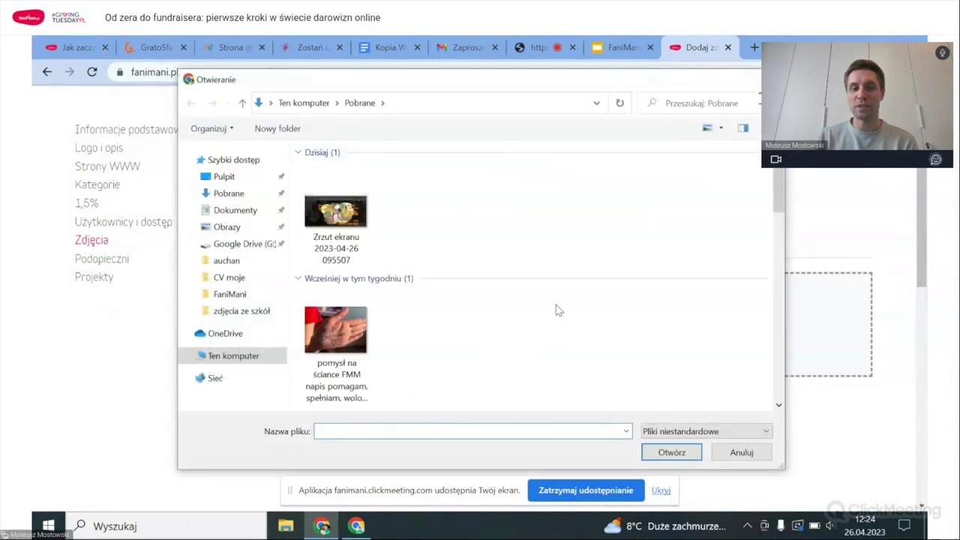
key(Escape)
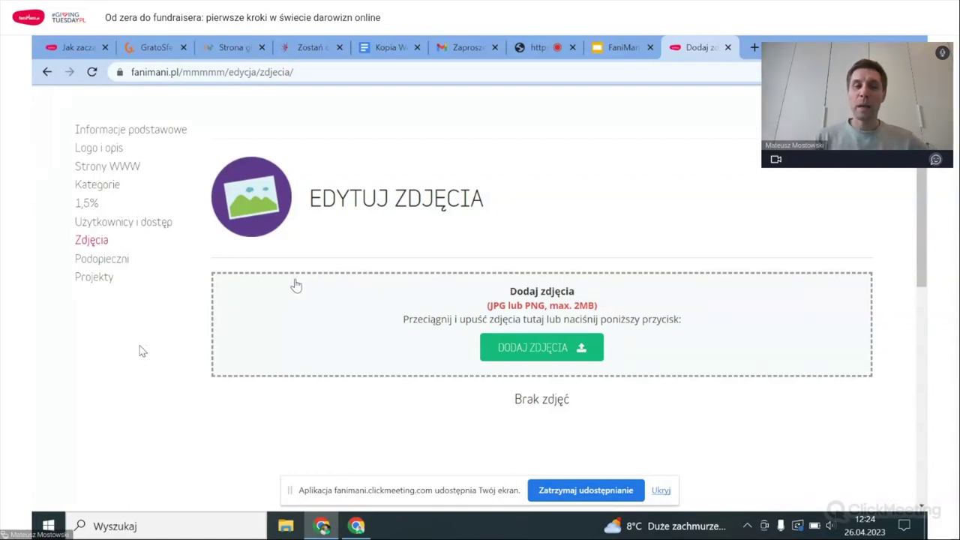
Open the "Podopieczni" profile section and examine its options for supporting and displaying beneficiaries and projects.
click(123, 263)
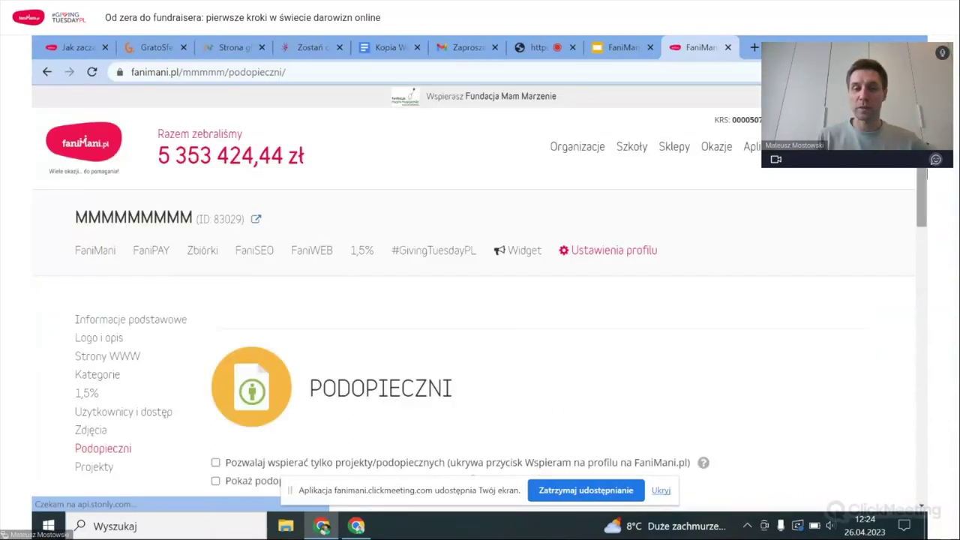
scroll(800, 284, down, 3)
drag(927, 248, 927, 197)
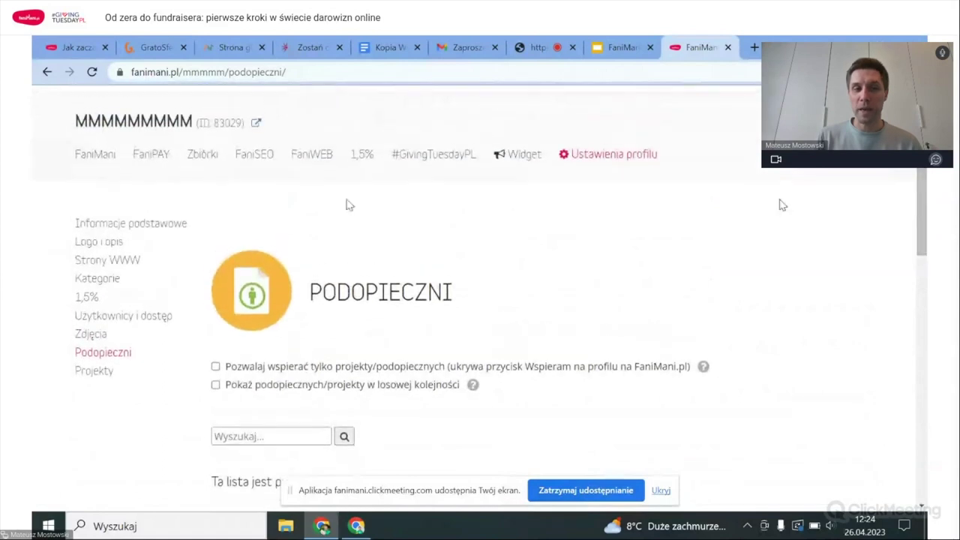
drag(88, 122, 168, 123)
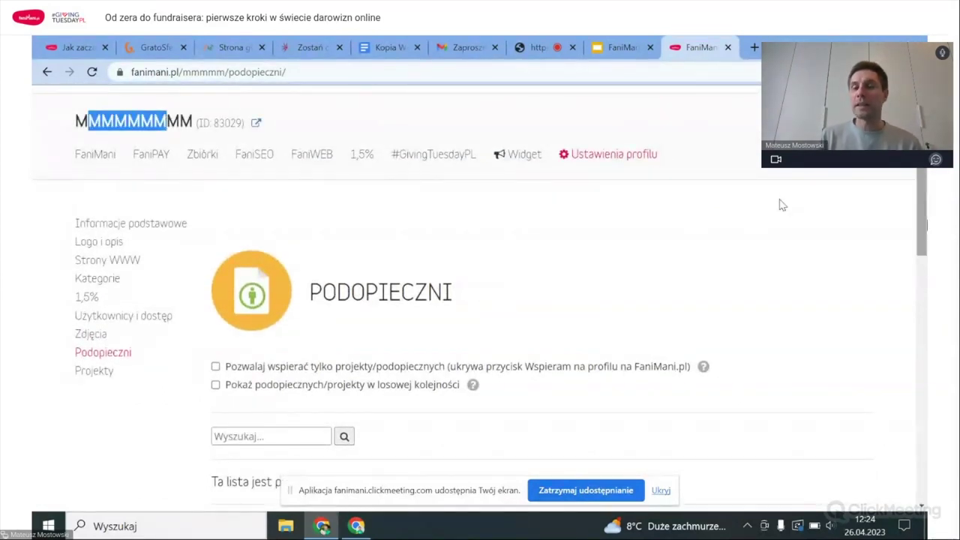
Switch to the panel of the other organization on the account, Fundacja FaniMani.
scroll(781, 205, up, 1)
click(917, 186)
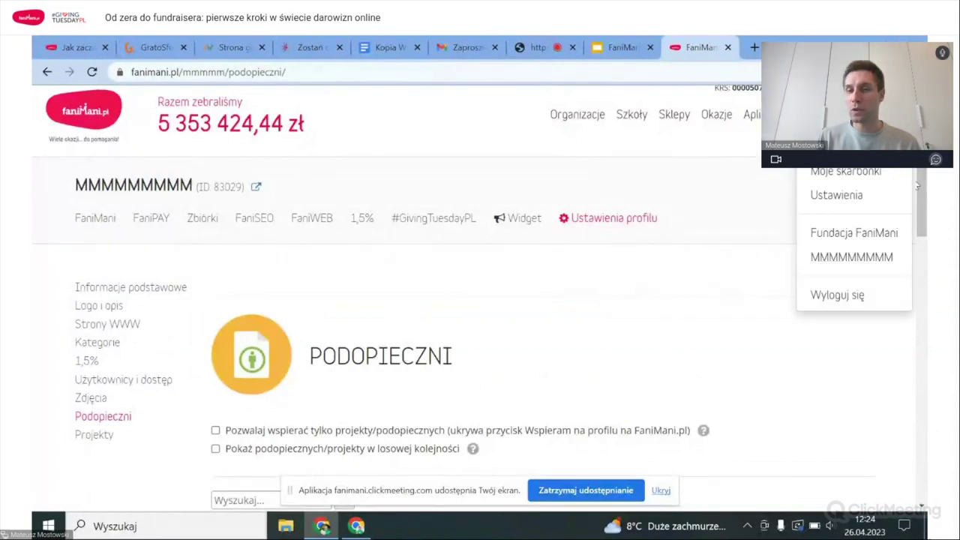
click(883, 237)
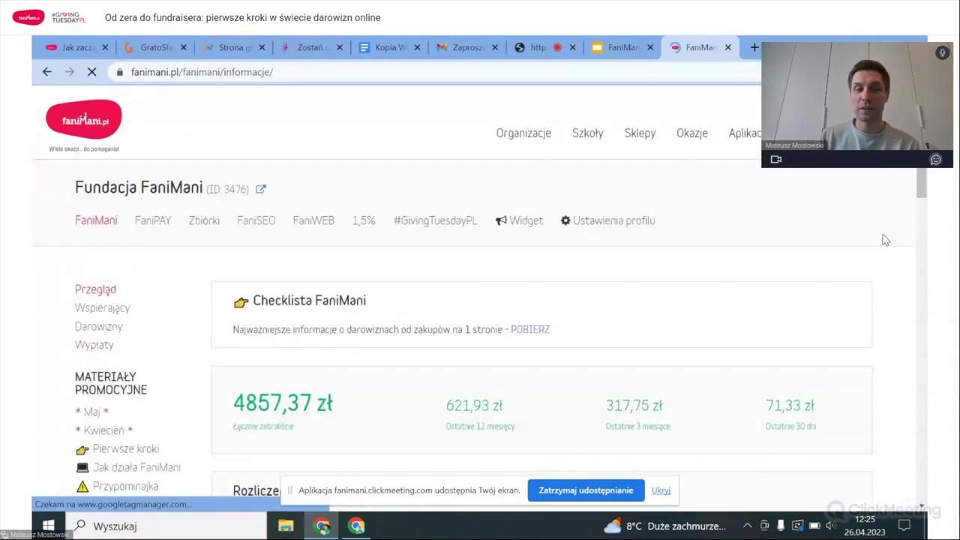
drag(76, 219, 193, 225)
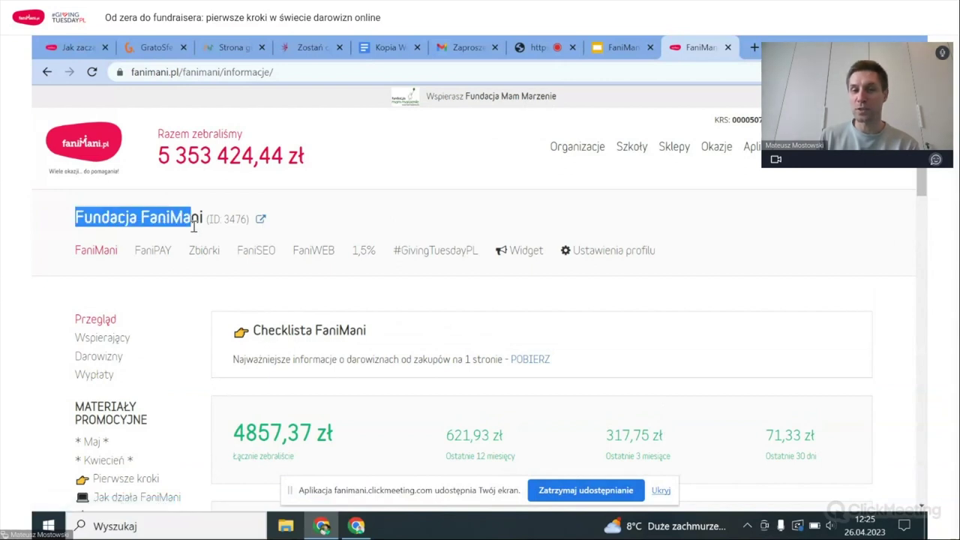
Open the "Podopieczni" section in Fundacja FaniMani's profile settings and go to its list of beneficiaries.
scroll(923, 191, down, 1)
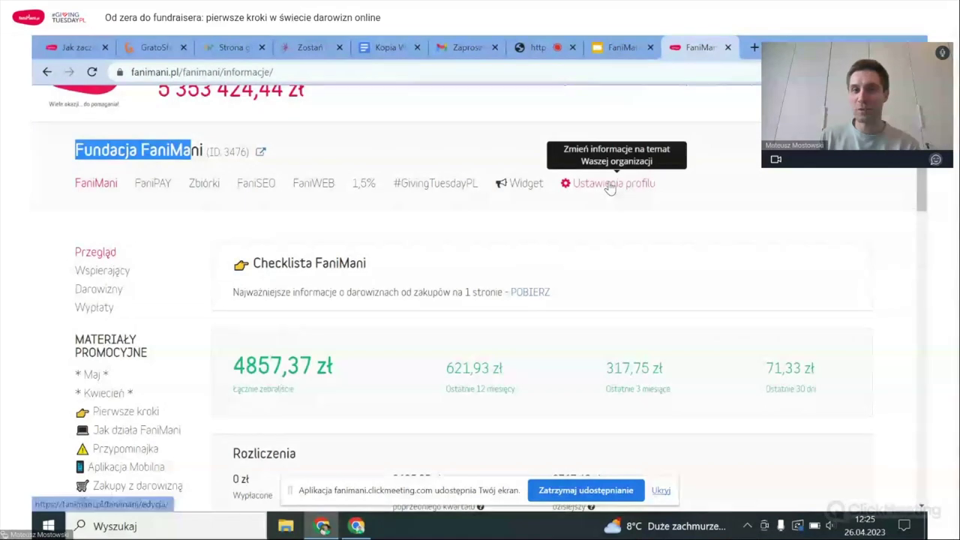
click(612, 183)
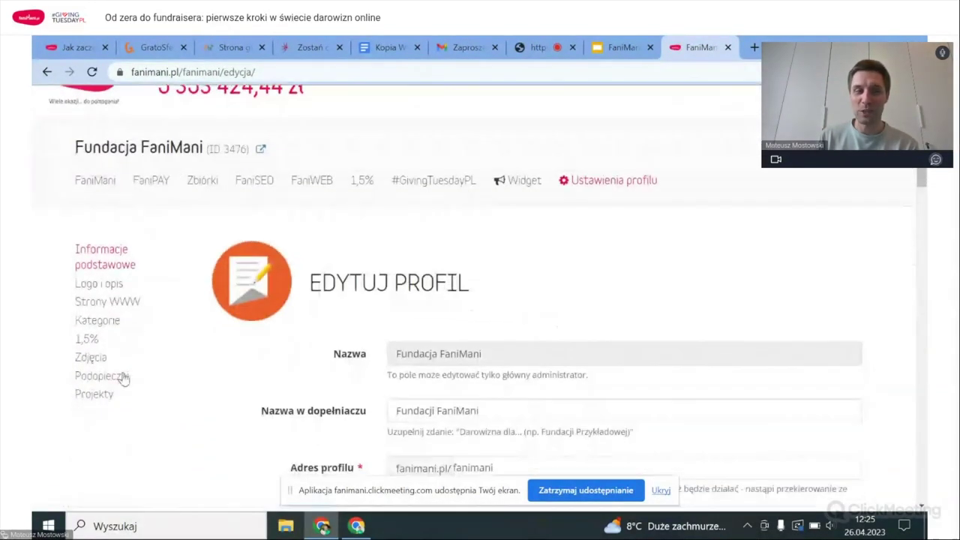
click(102, 376)
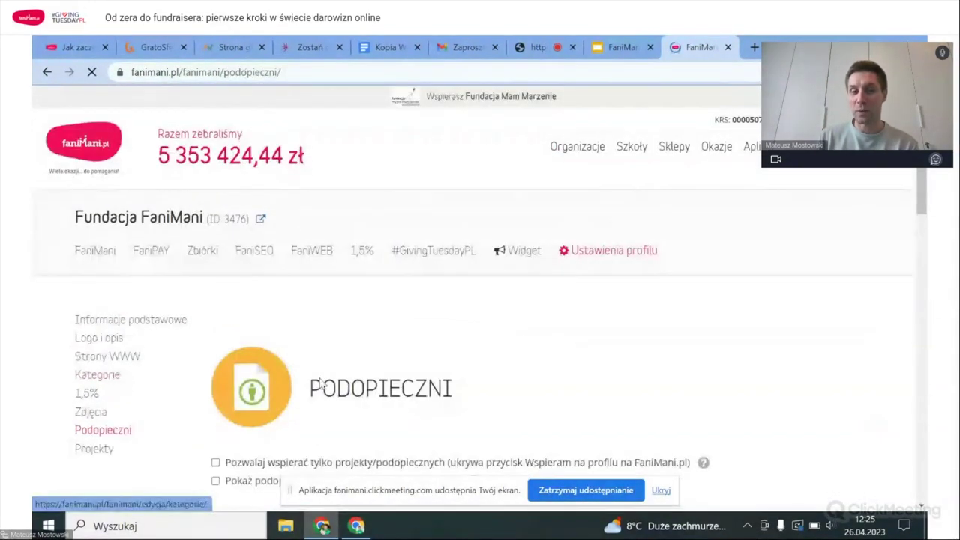
scroll(322, 385, down, 4)
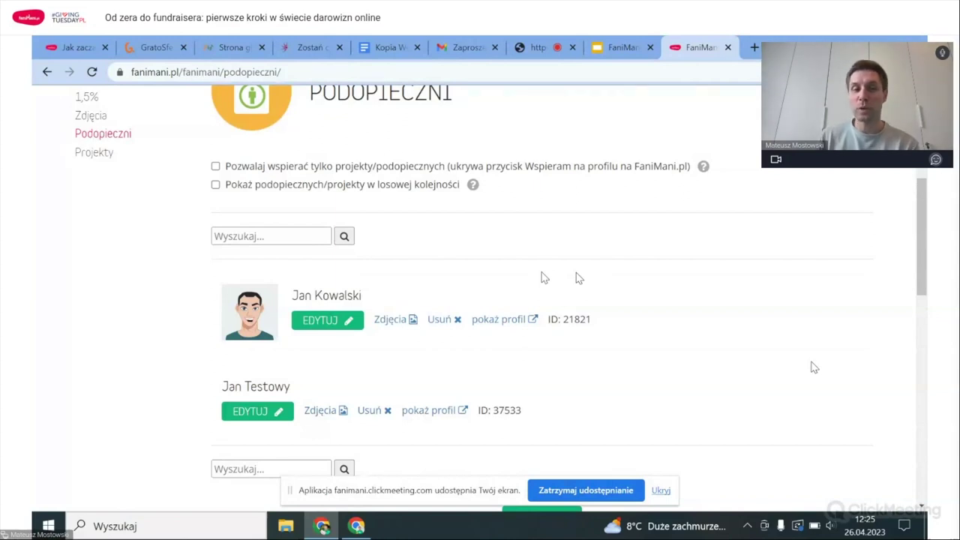
Open the first beneficiary's edit form, review its name, profile address, description, website, film link and fund purpose fields, and close it without changes.
click(315, 324)
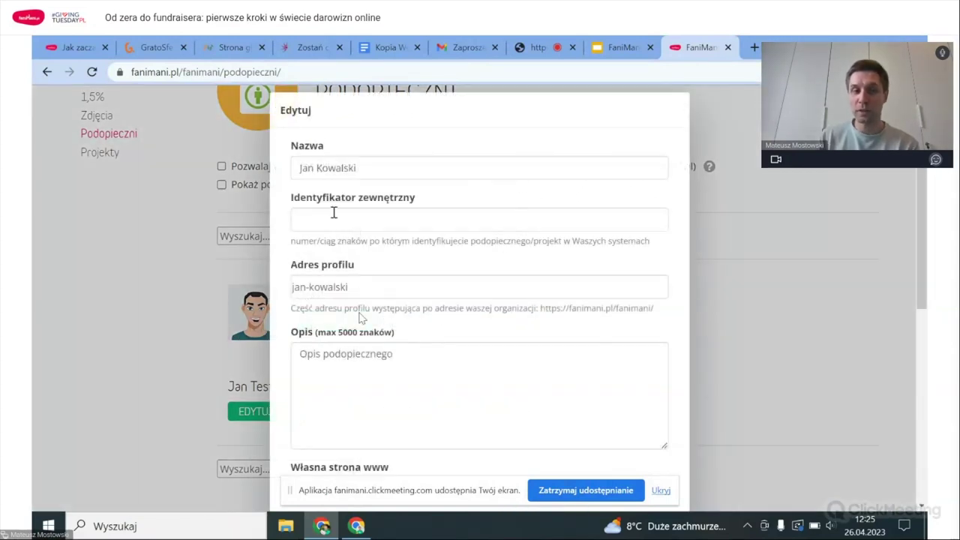
click(399, 171)
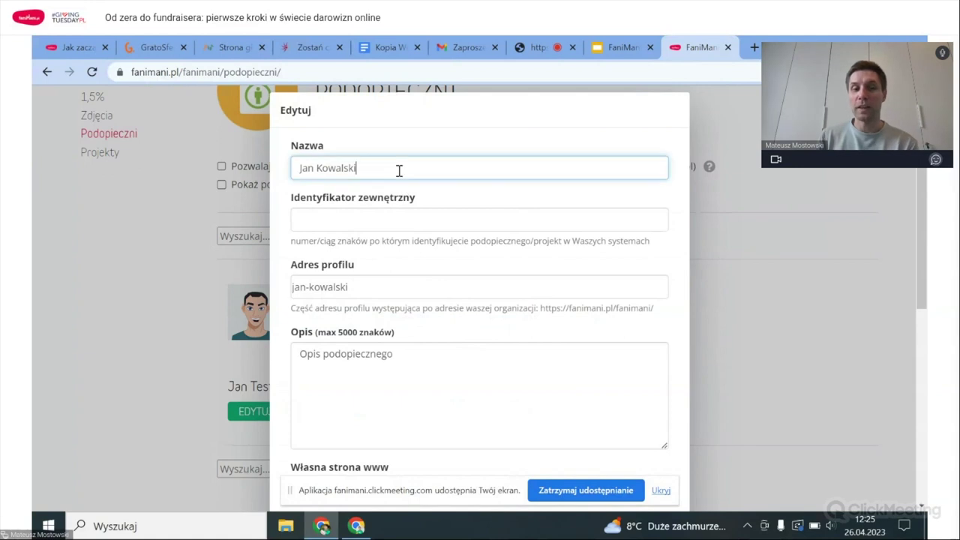
click(432, 361)
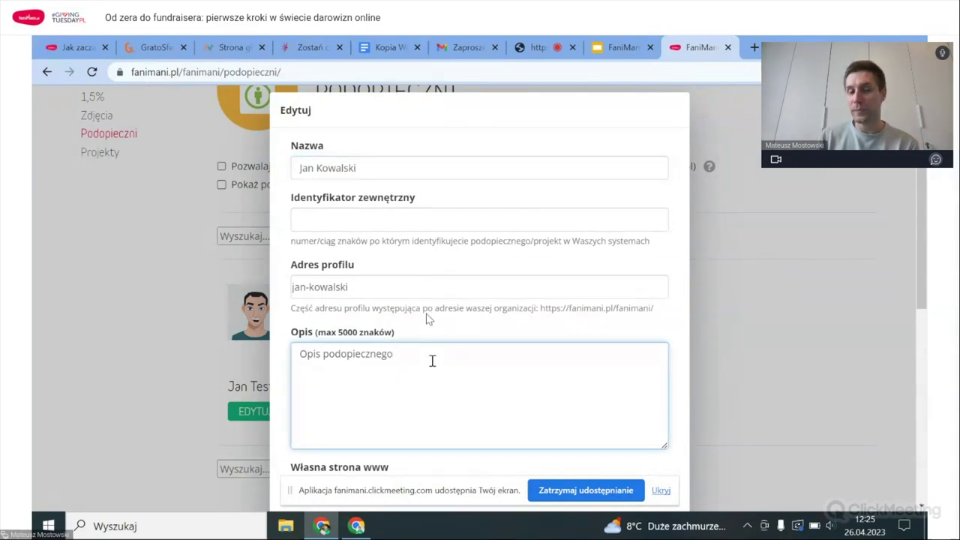
scroll(484, 322, down, 1)
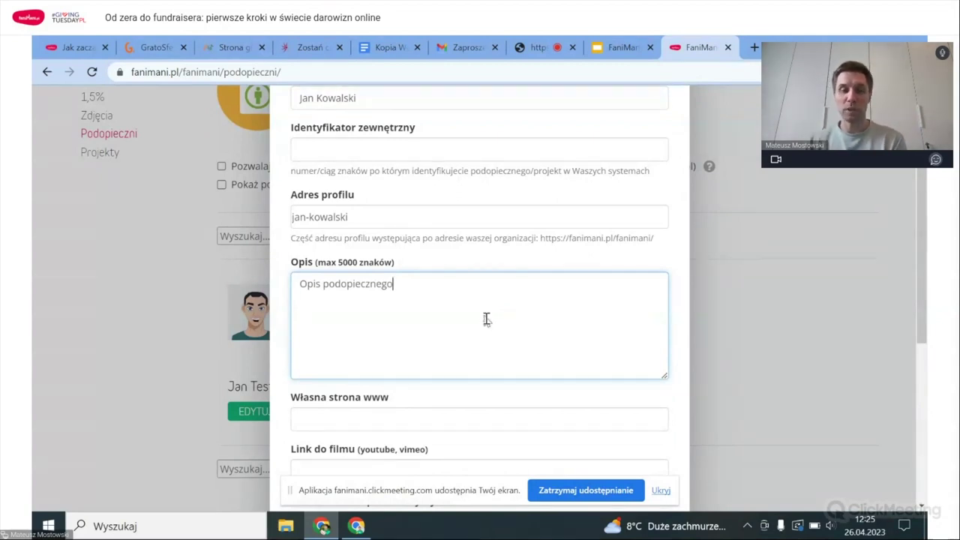
scroll(525, 283, down, 3)
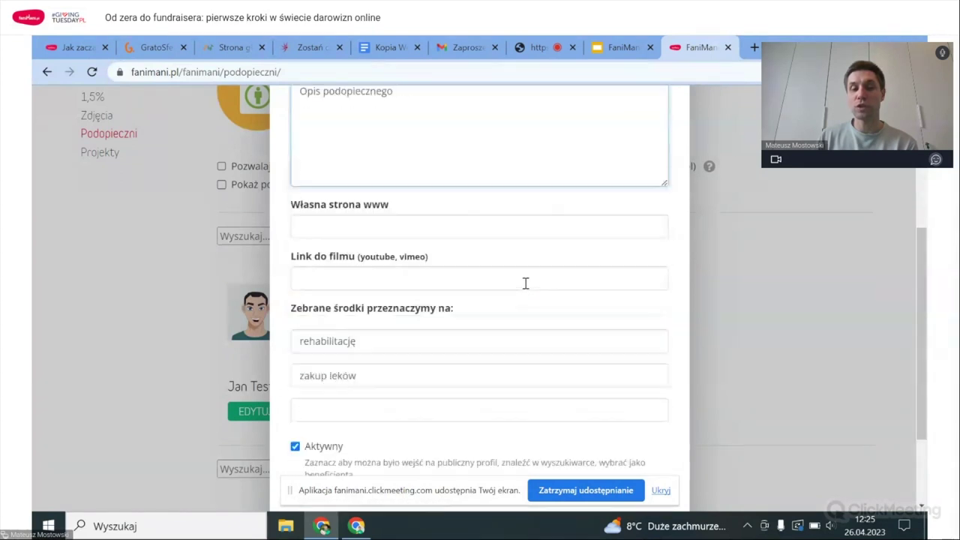
scroll(526, 282, up, 1)
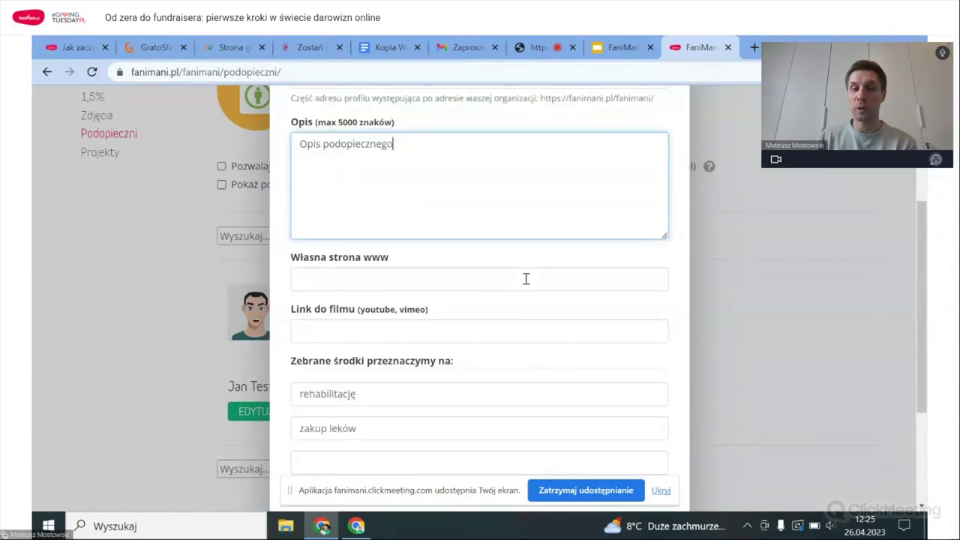
scroll(526, 279, up, 3)
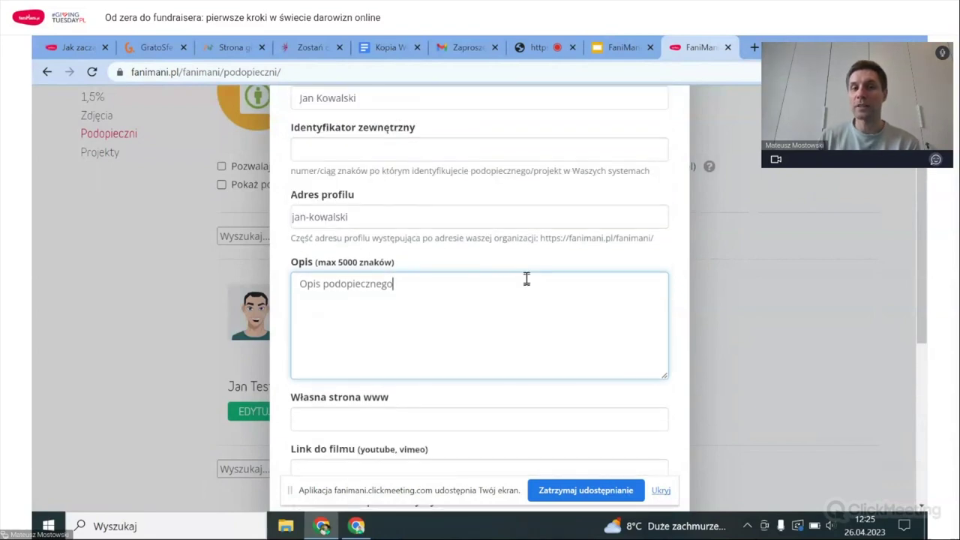
scroll(526, 279, up, 2)
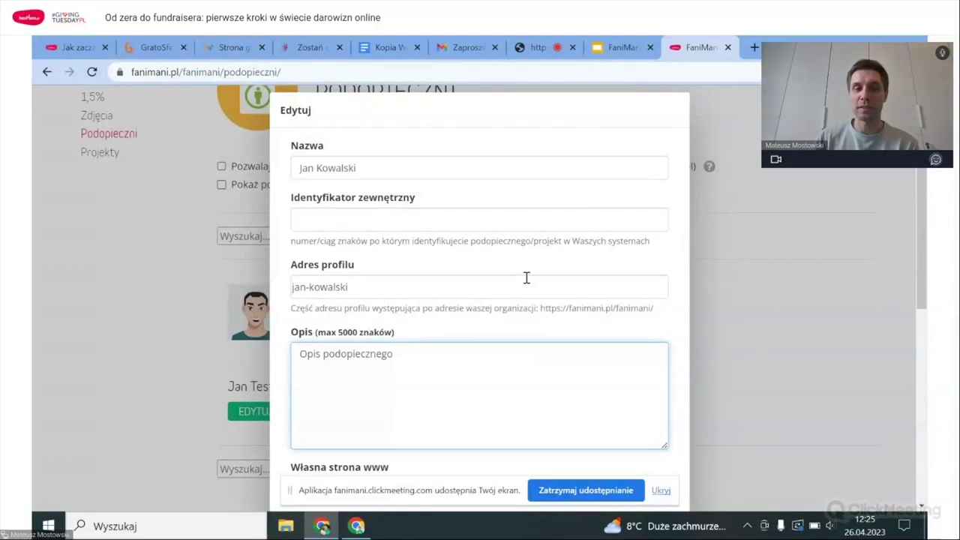
drag(387, 169, 294, 185)
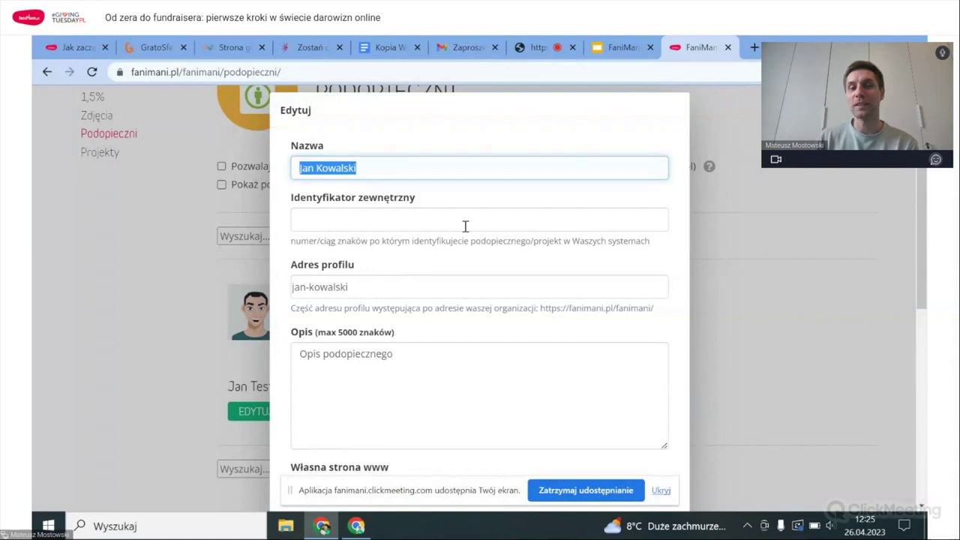
click(837, 238)
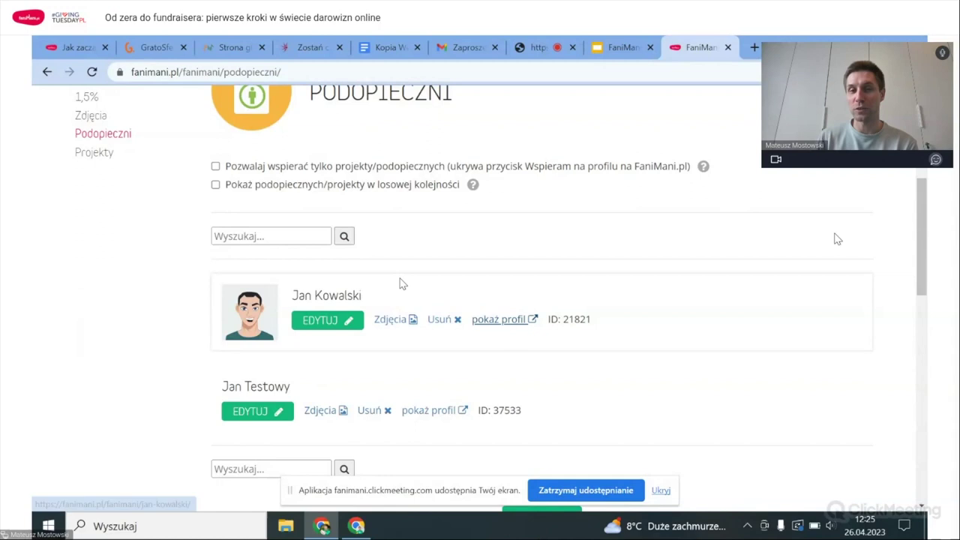
Show the first beneficiary's public profile and examine its address, heading, supporting instructions and description.
click(516, 322)
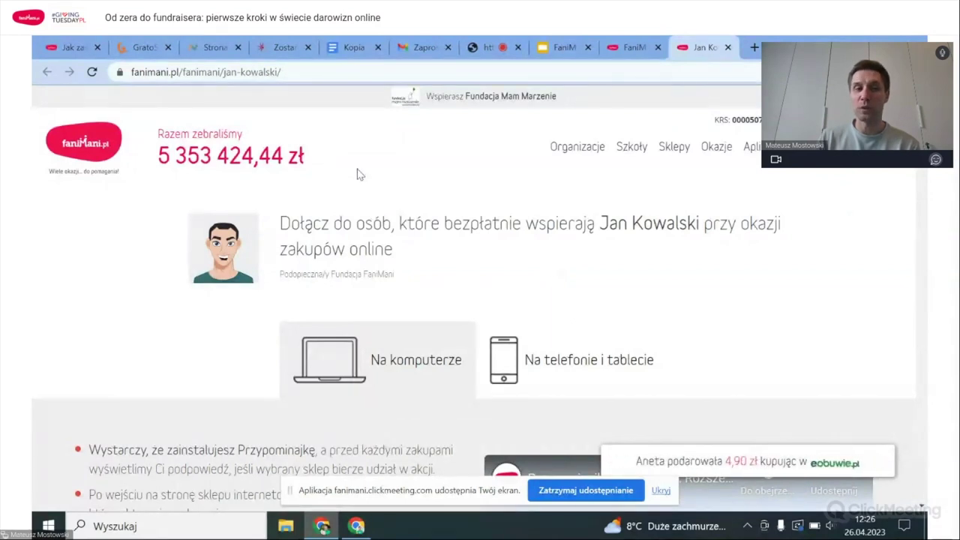
click(302, 71)
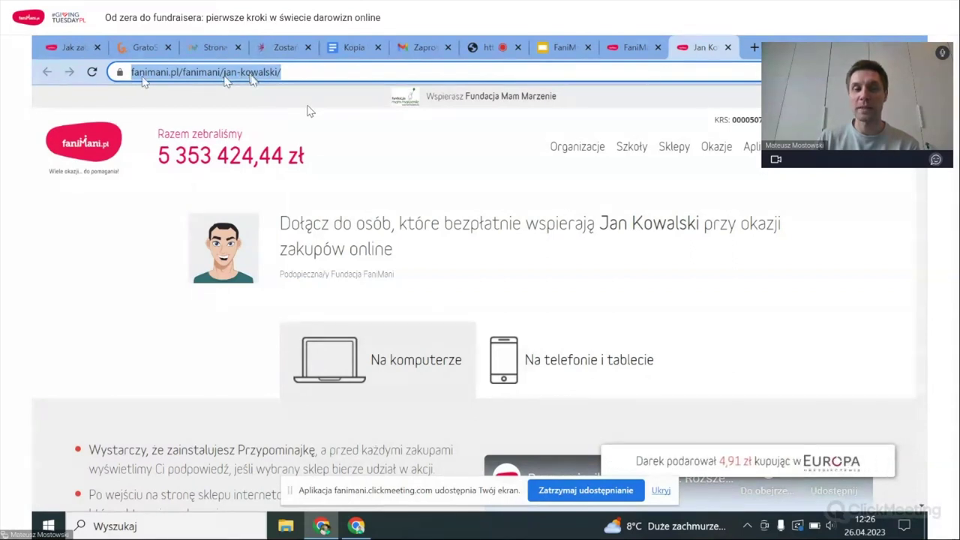
click(372, 189)
drag(405, 277, 328, 278)
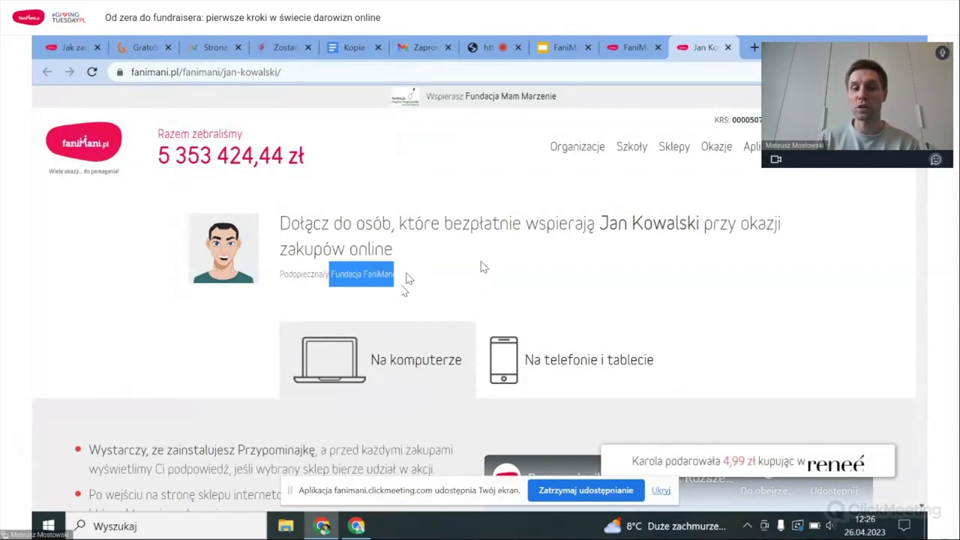
drag(599, 224, 629, 223)
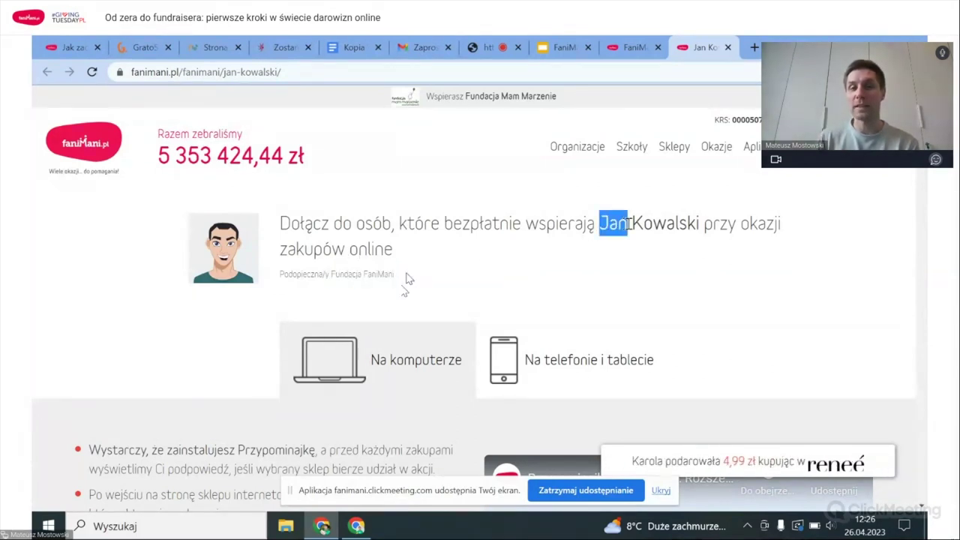
click(623, 261)
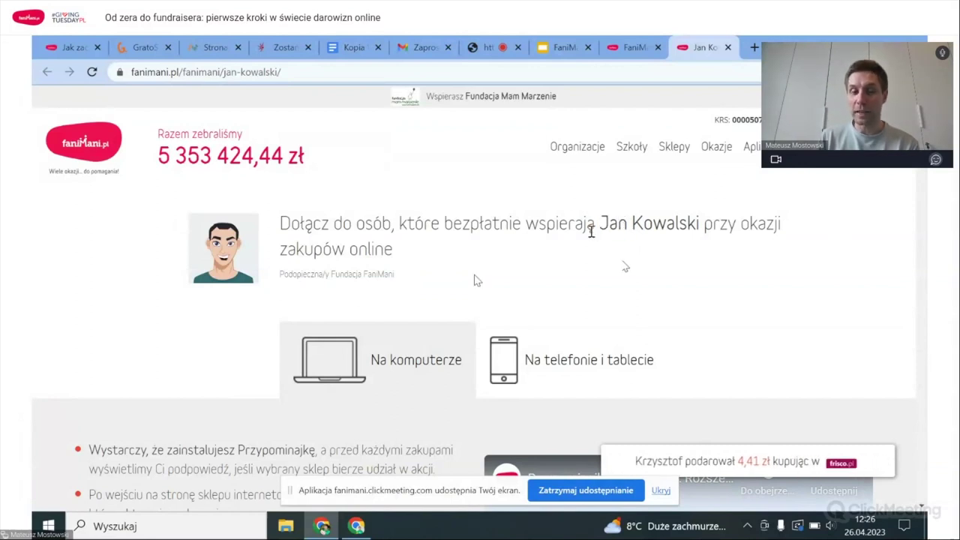
scroll(410, 278, down, 6)
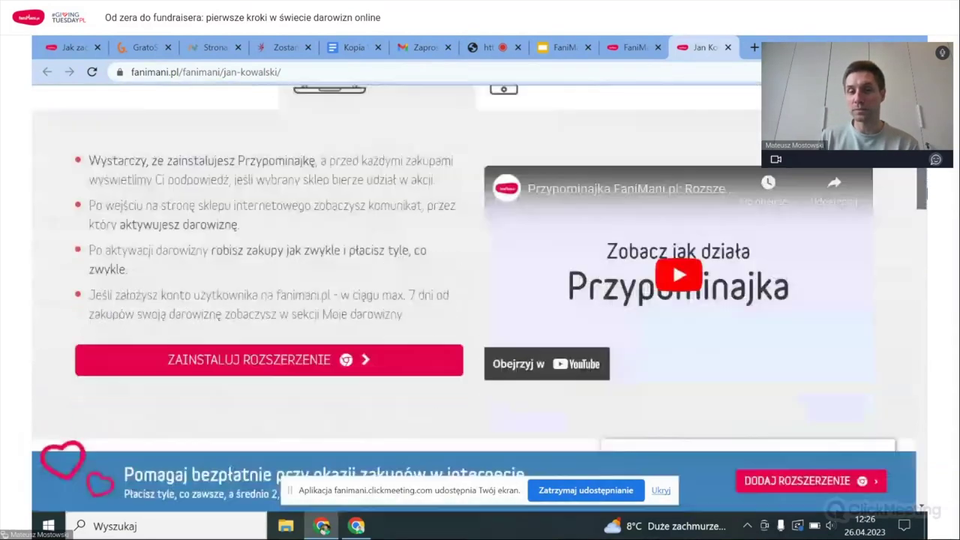
scroll(480, 267, down, 8)
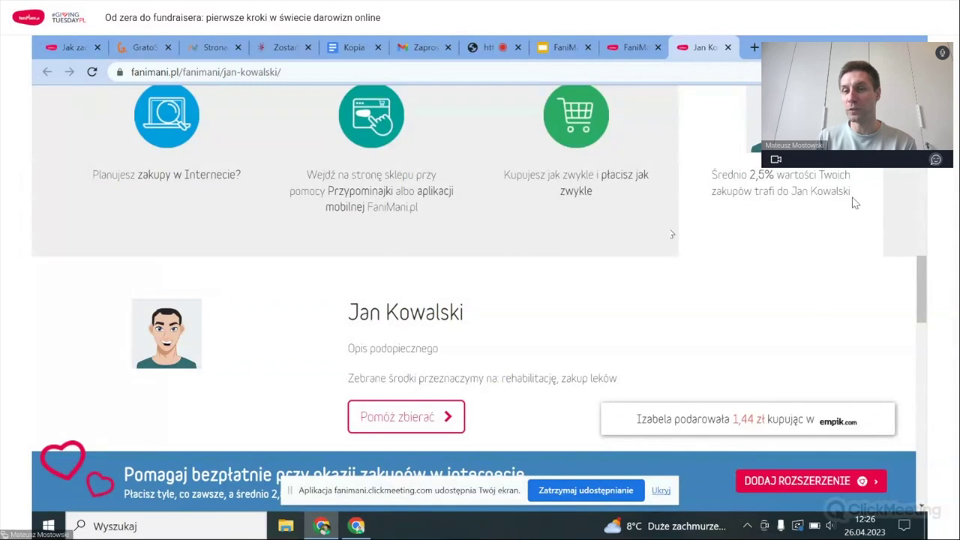
drag(854, 194, 794, 204)
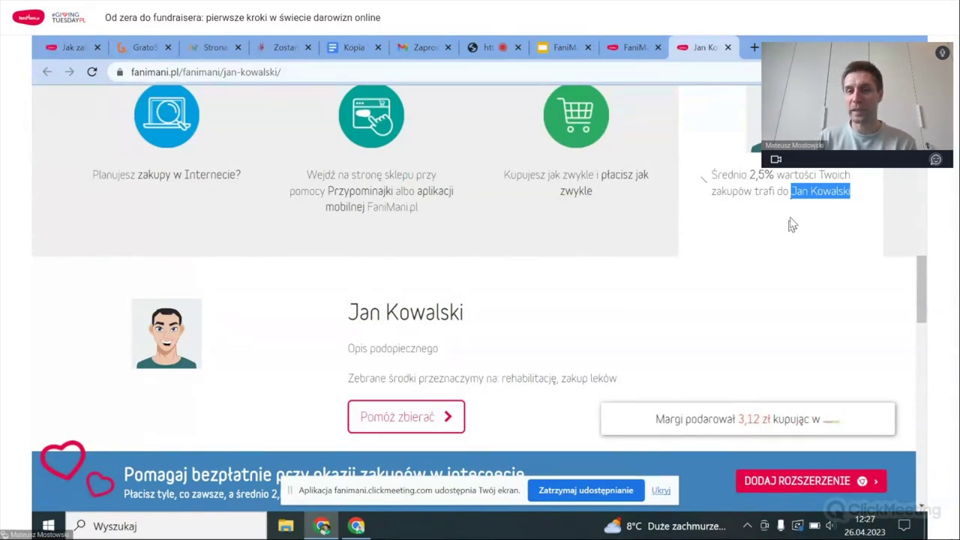
click(793, 225)
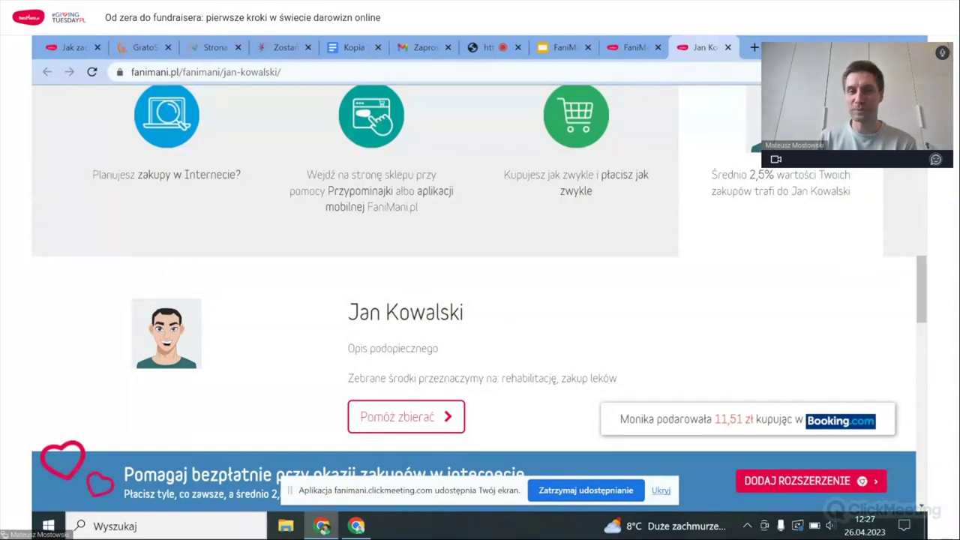
Return to Fundacja FaniMani's panel, point out its range of sections and open "Ustawienia profilu".
click(627, 50)
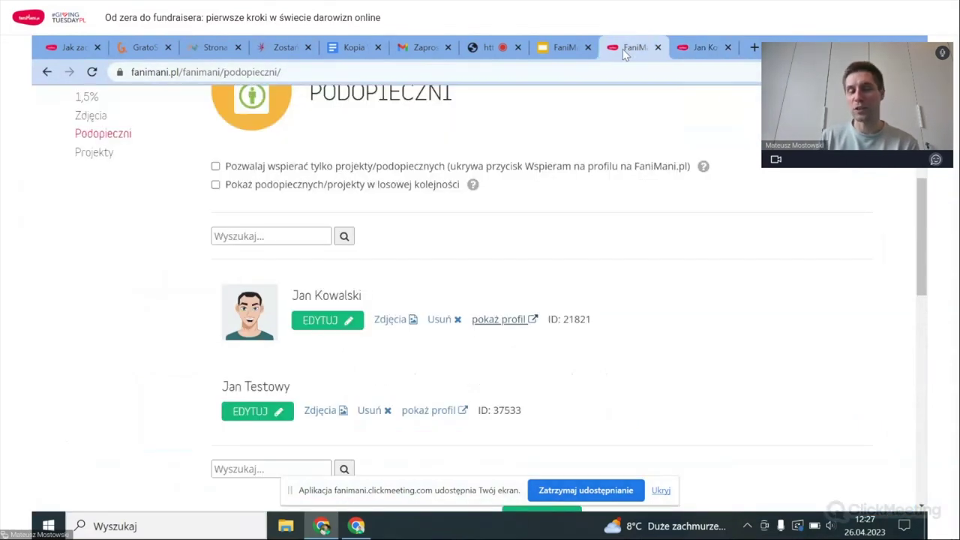
scroll(927, 196, up, 3)
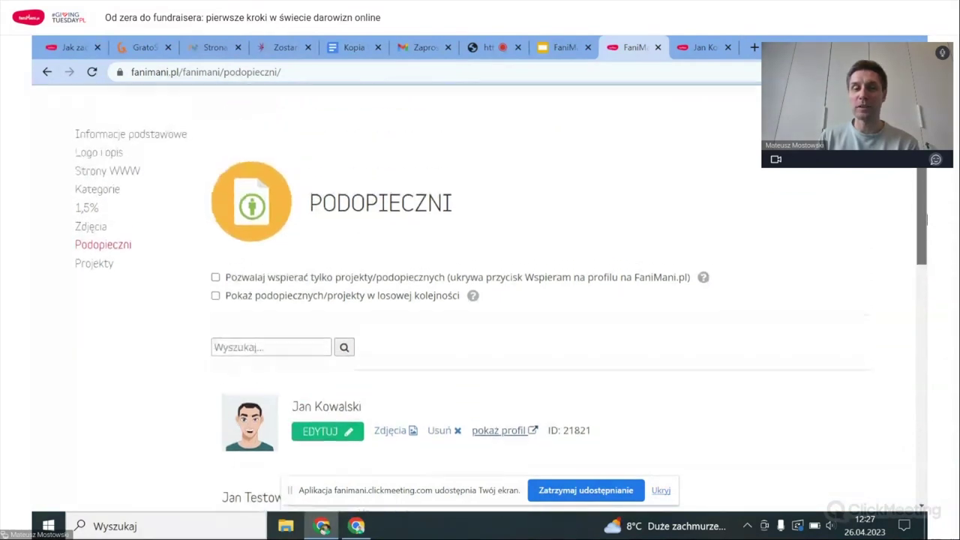
drag(927, 197, 927, 202)
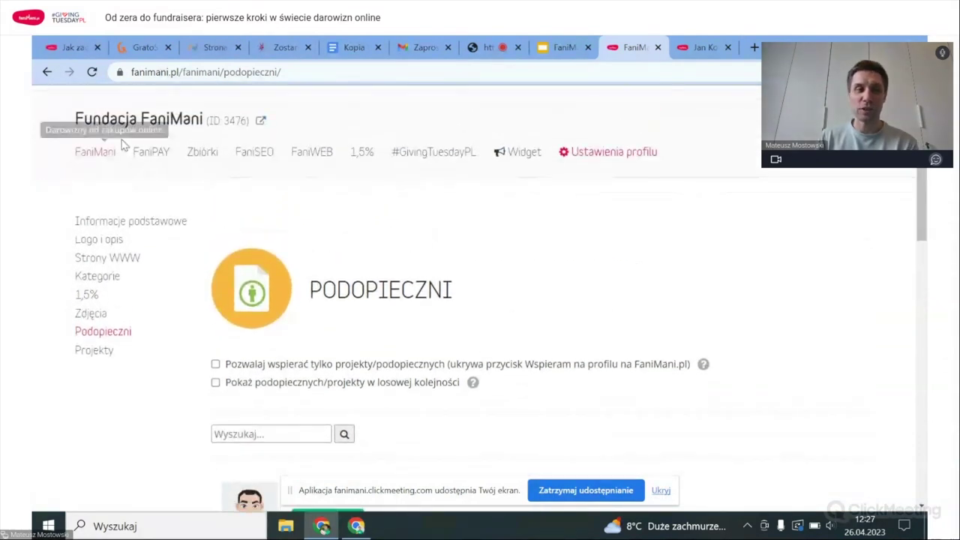
drag(75, 118, 670, 154)
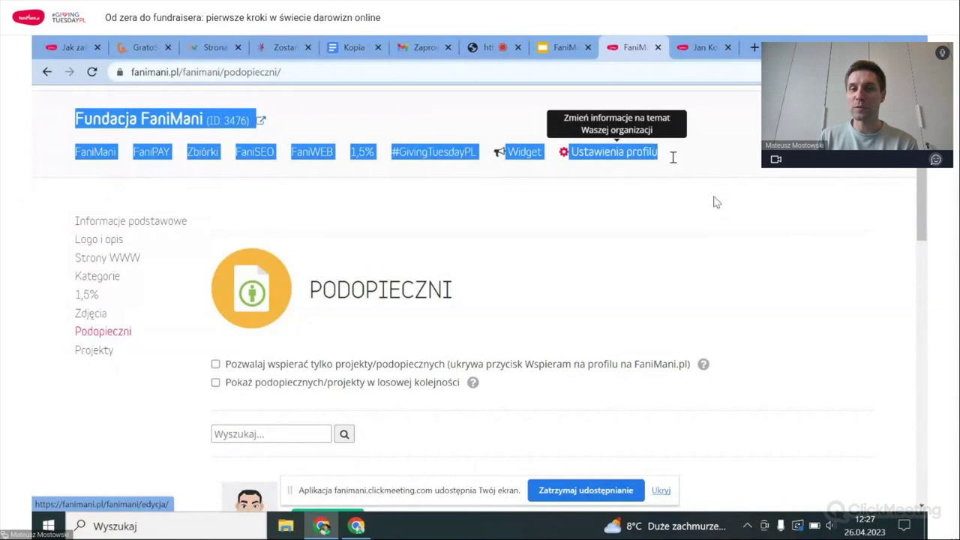
click(690, 154)
click(619, 161)
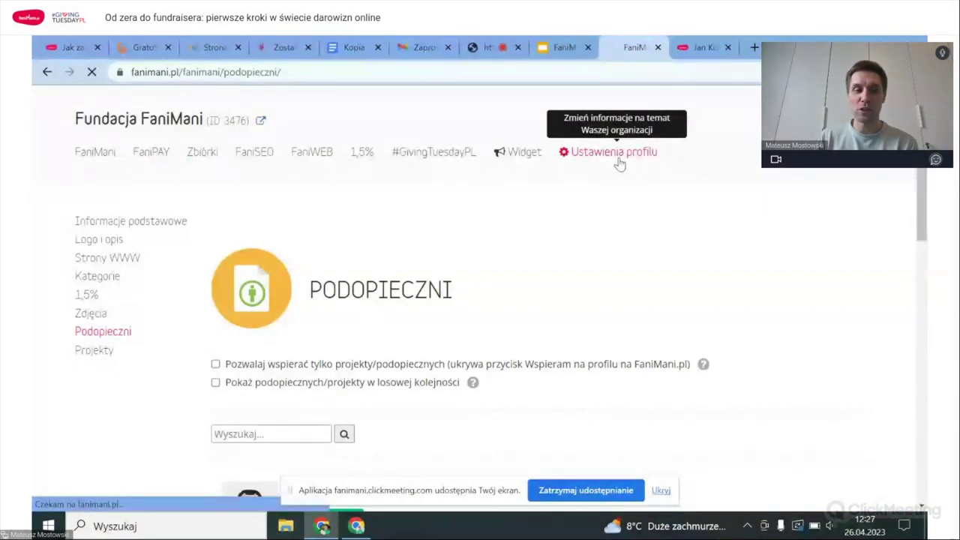
Open the "Projekty" section of the profile settings and examine its support options and project list.
scroll(139, 353, down, 1)
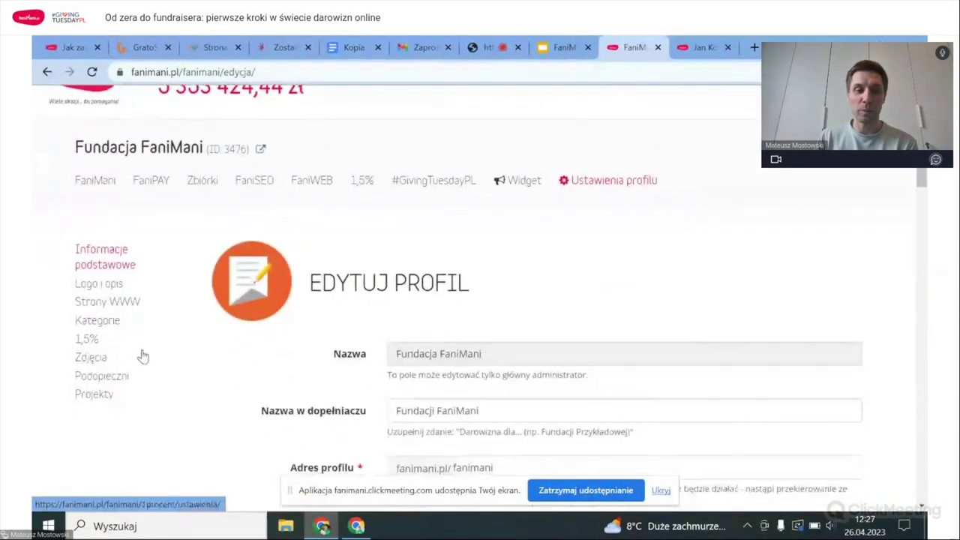
click(105, 403)
scroll(643, 322, down, 3)
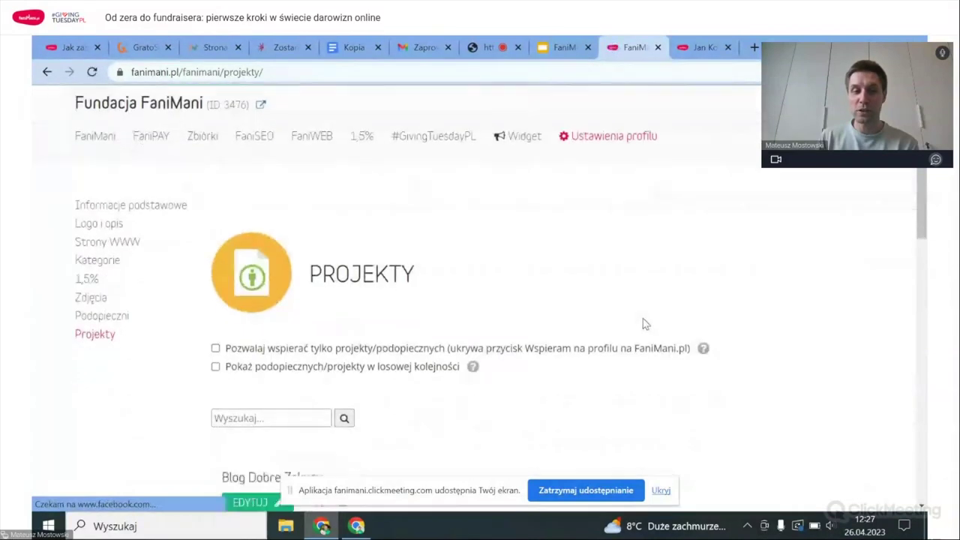
scroll(643, 318, down, 4)
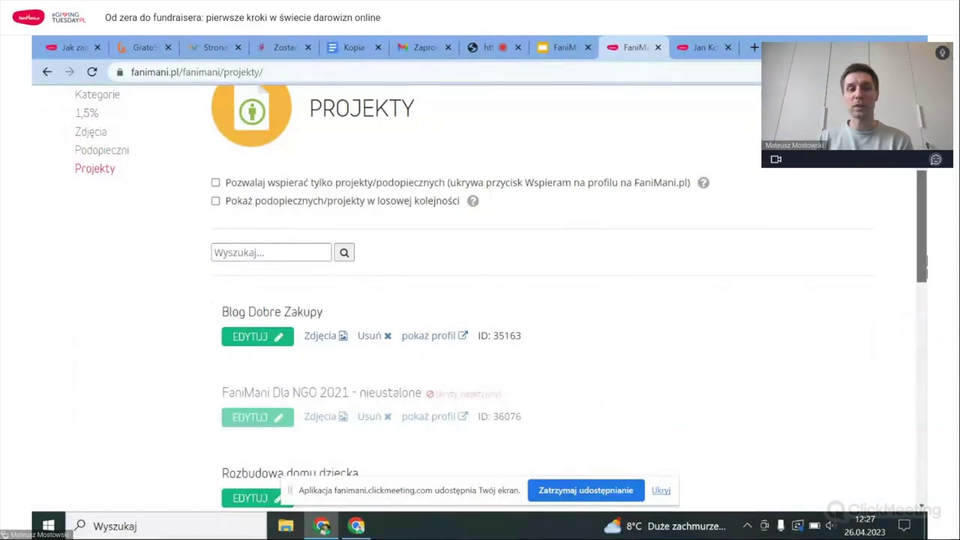
scroll(925, 237, up, 2)
scroll(926, 237, up, 2)
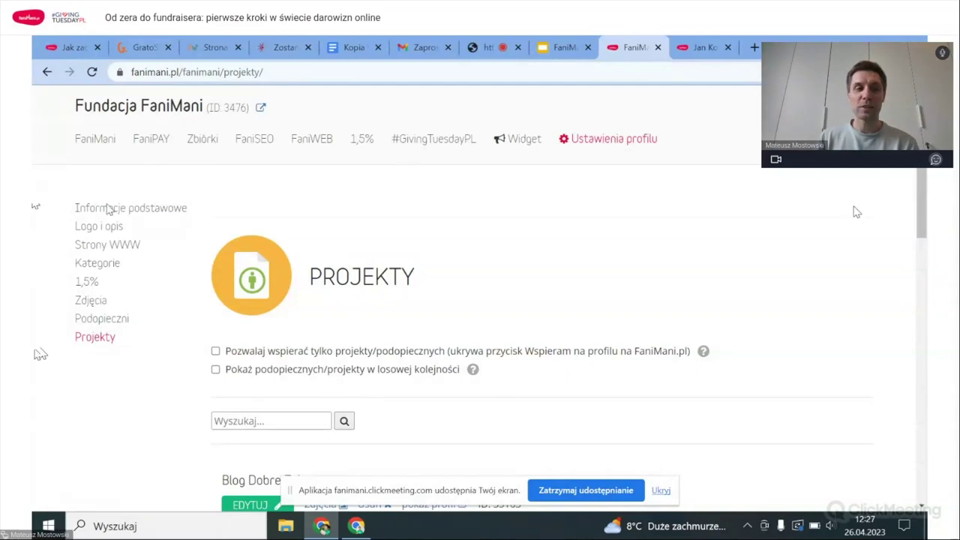
Go to the organization's FaniMani donation overview and open the "Checklista FaniMani" document.
click(88, 145)
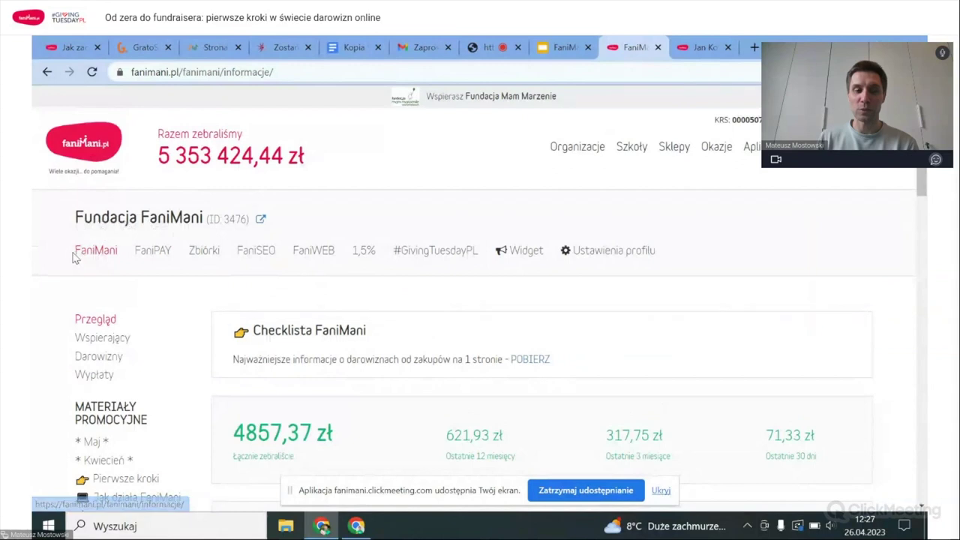
double_click(84, 252)
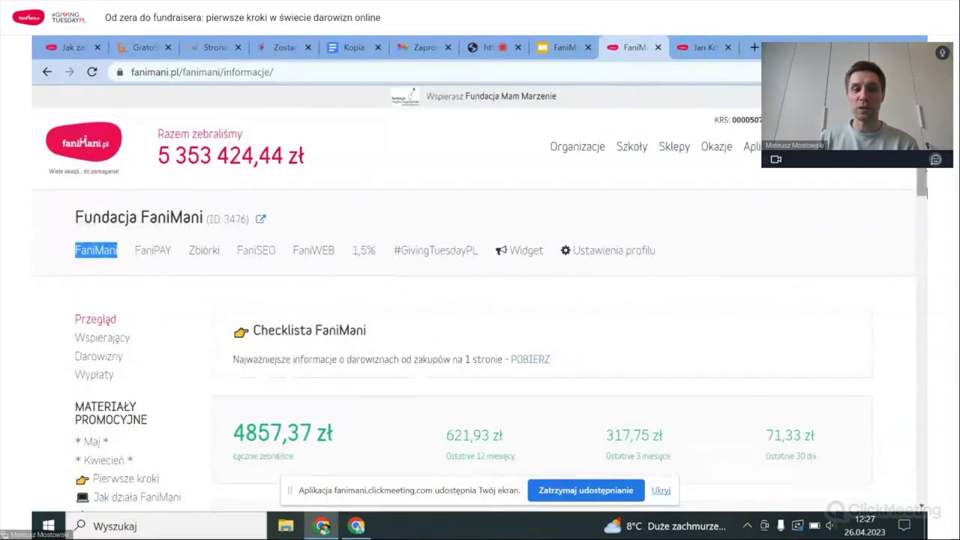
scroll(480, 337, down, 1)
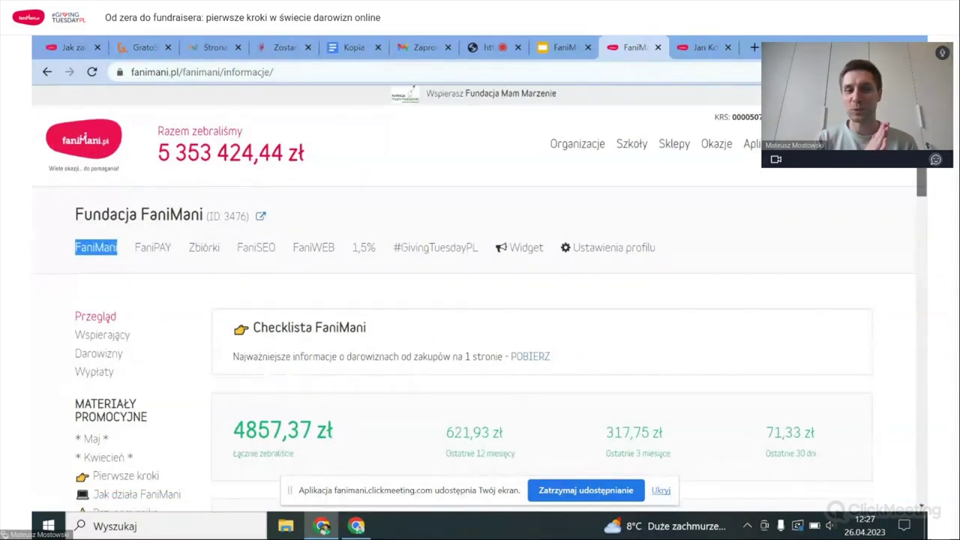
scroll(647, 218, down, 2)
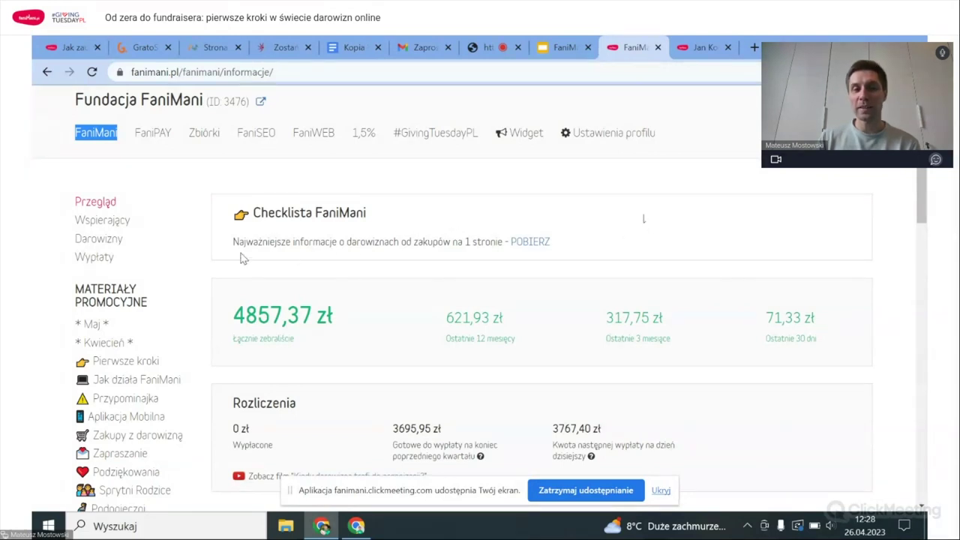
drag(233, 242, 492, 237)
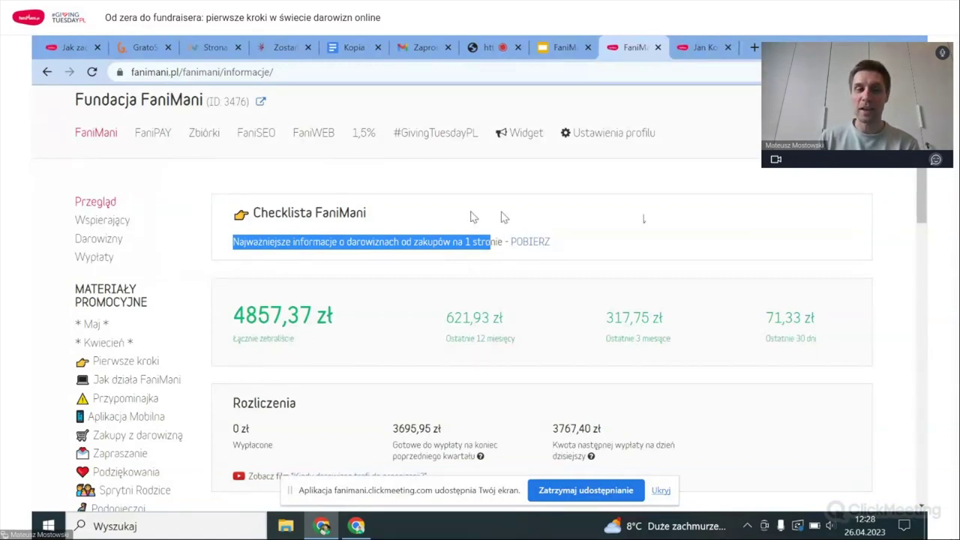
click(605, 244)
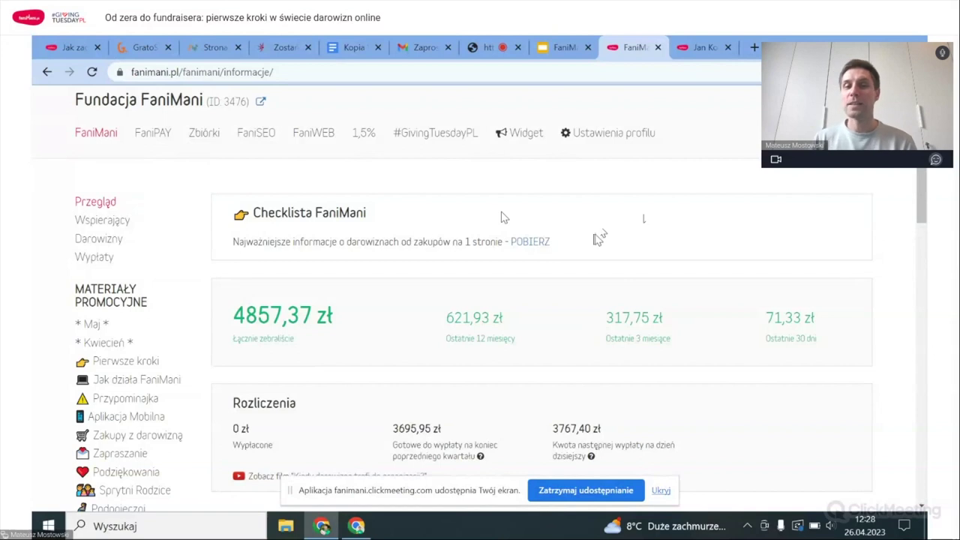
click(539, 246)
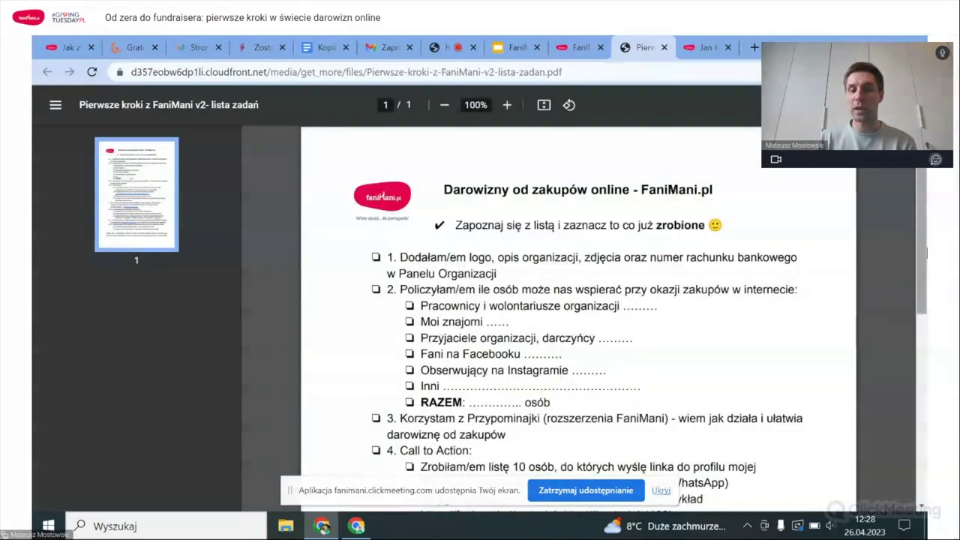
Read through the task checklist "Pierwsze kroki z FaniMani v2- lista zadań" and close the document.
drag(926, 246, 927, 373)
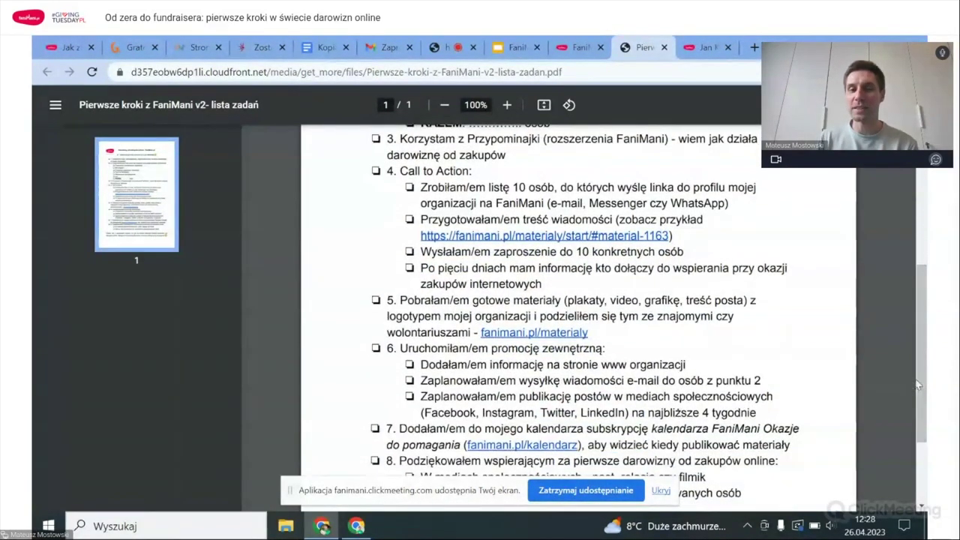
drag(922, 383, 925, 273)
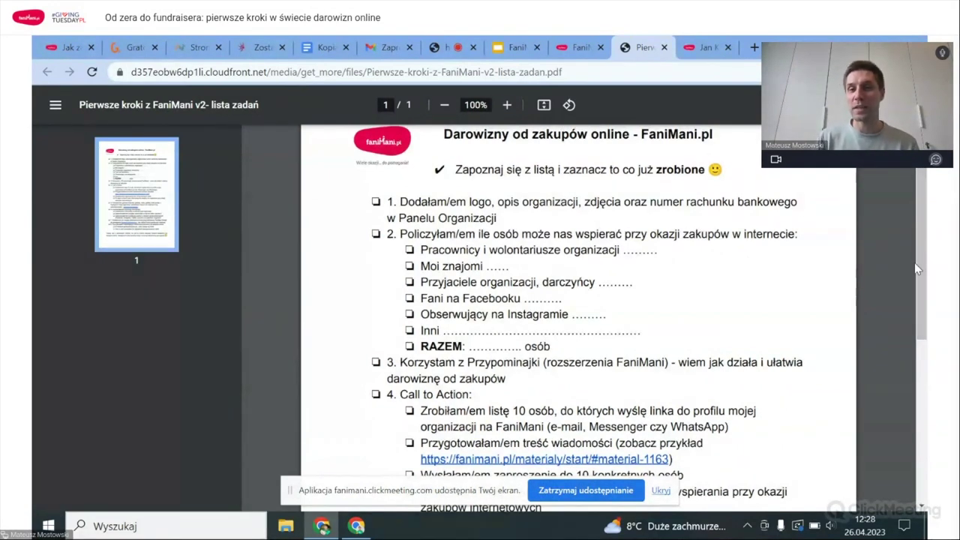
click(664, 47)
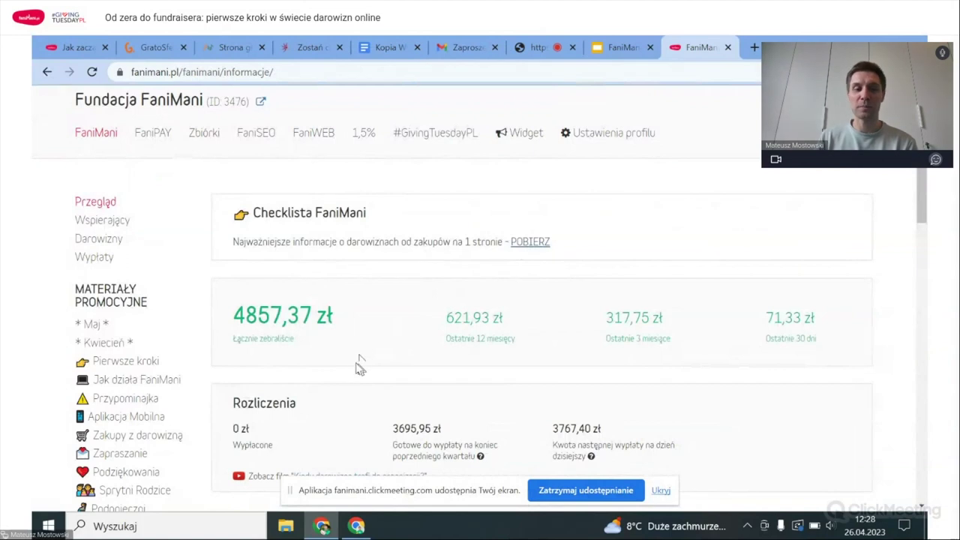
Highlight the total amount raised in the FaniMani donation overview and open the "Maj" promotional materials.
scroll(372, 333, down, 1)
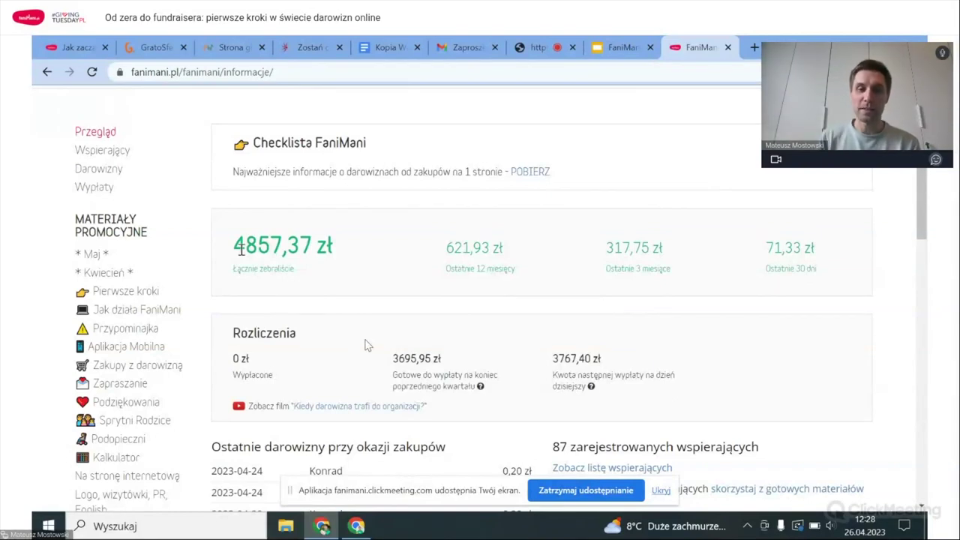
drag(241, 251, 363, 255)
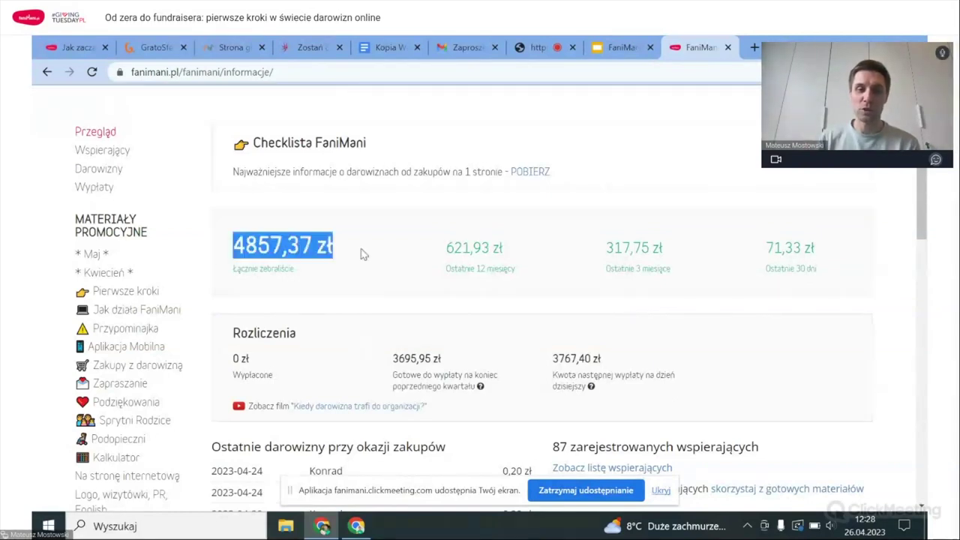
click(361, 249)
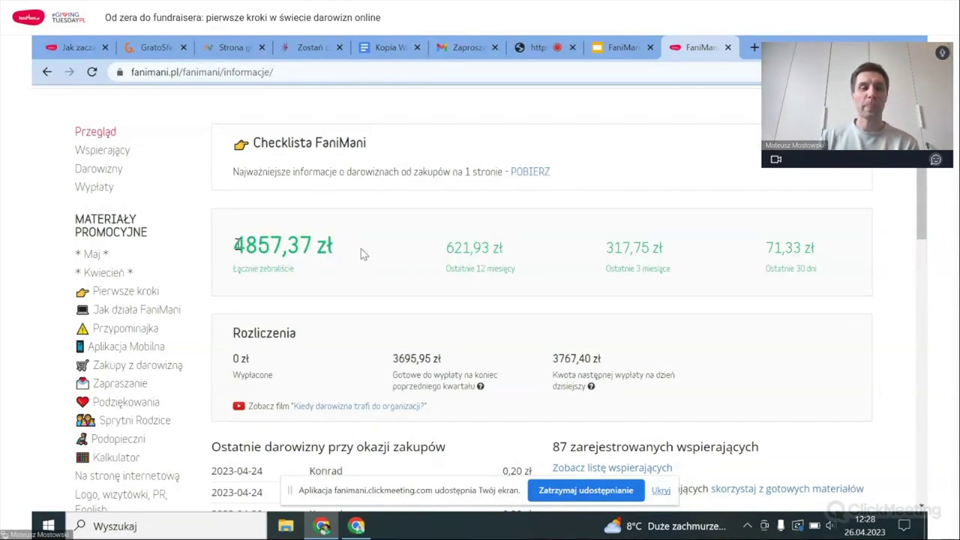
drag(234, 244, 246, 244)
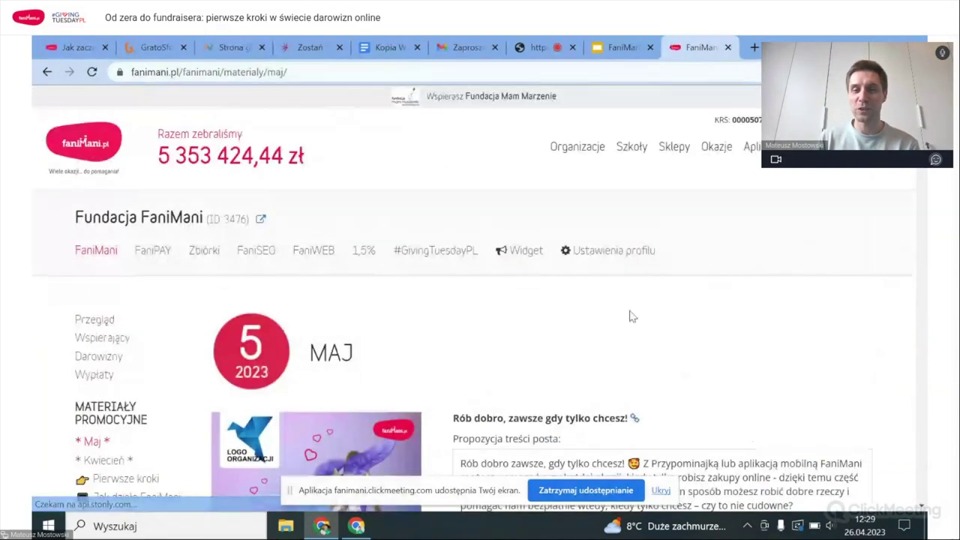
Browse the May post proposals with their graphics and publication dates as far as the "...O Mamo!" post.
scroll(741, 305, down, 3)
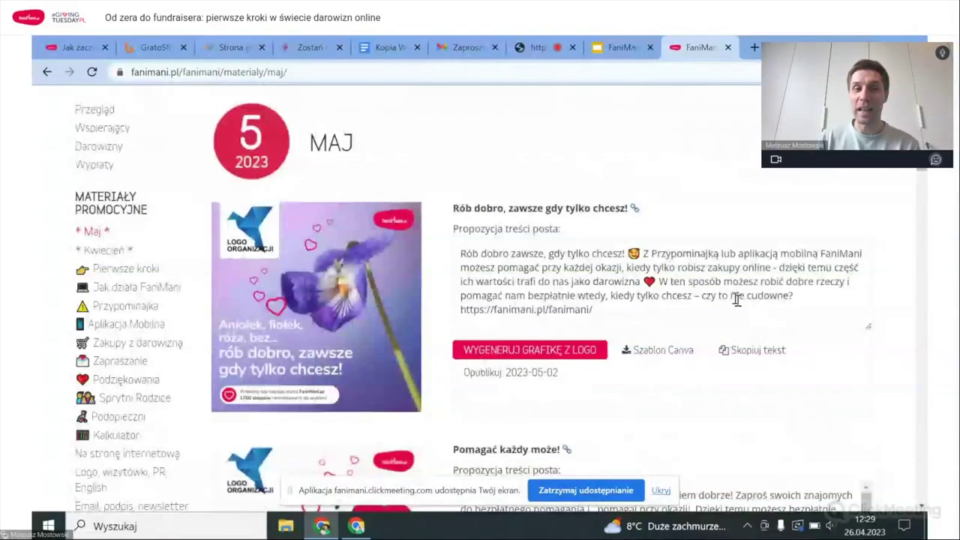
scroll(736, 298, down, 1)
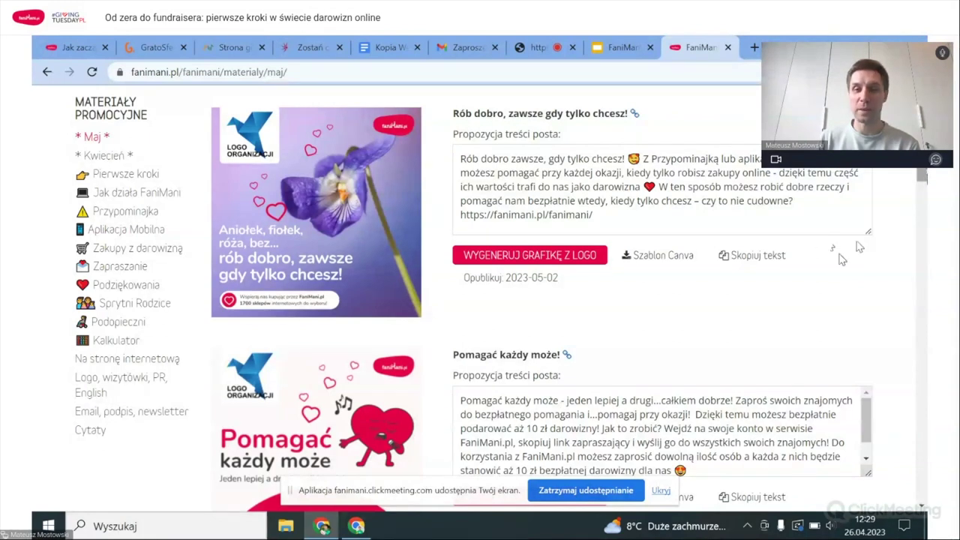
scroll(841, 258, down, 5)
drag(926, 212, 926, 272)
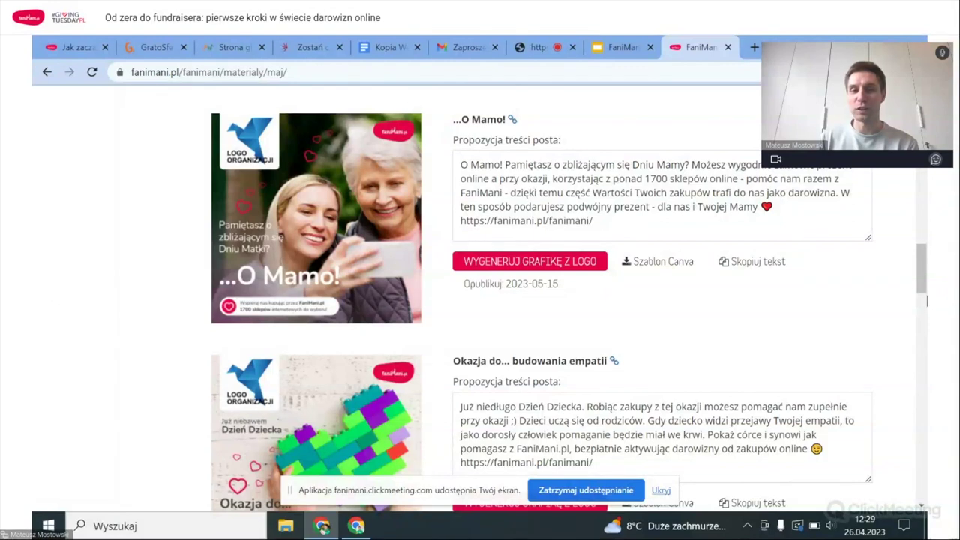
scroll(927, 300, down, 1)
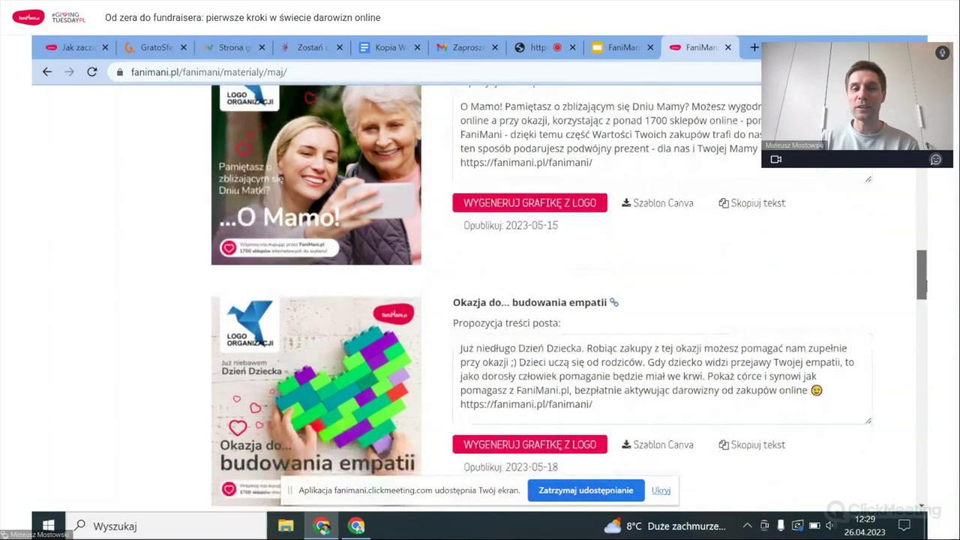
scroll(927, 284, up, 1)
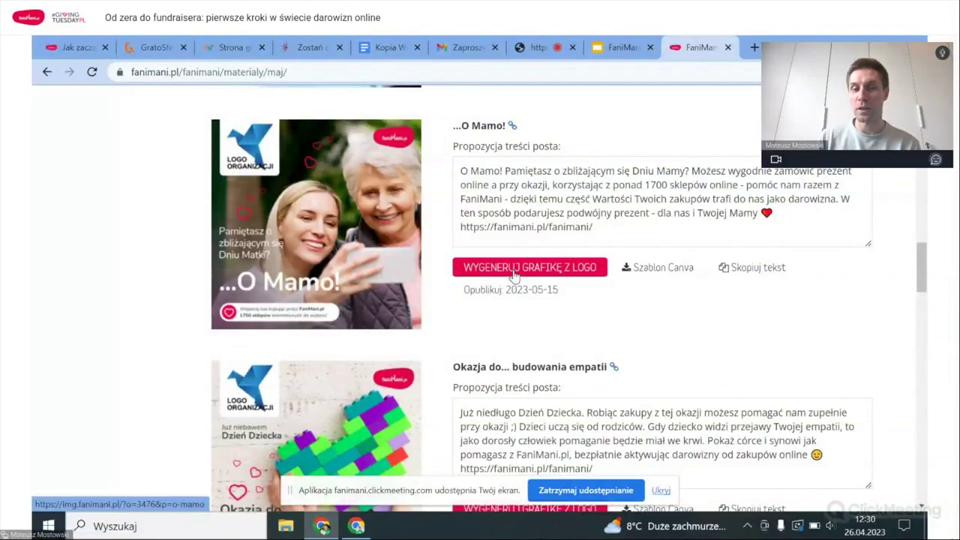
Generate the "...O Mamo!" graphic with the organization's logo, view the downloaded o-mamo.png and close it.
click(557, 279)
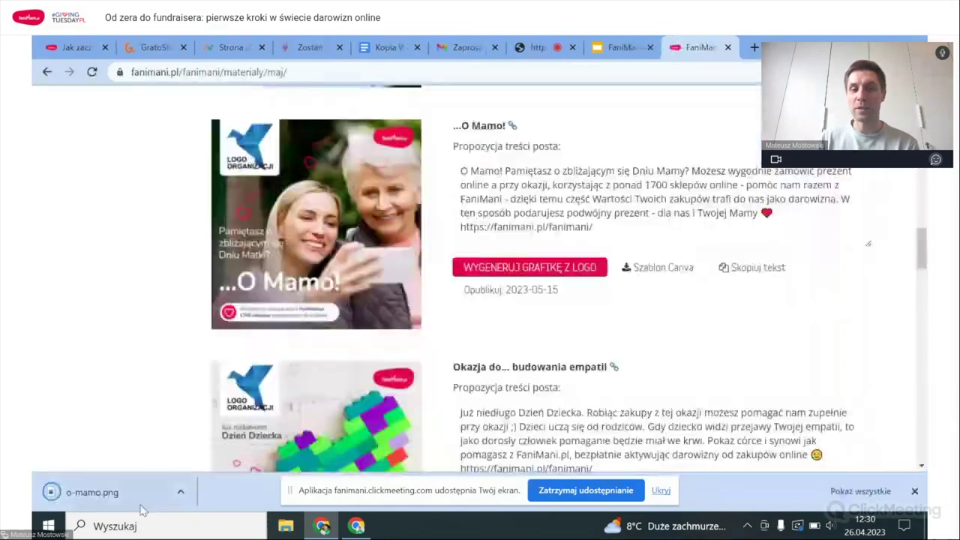
click(124, 494)
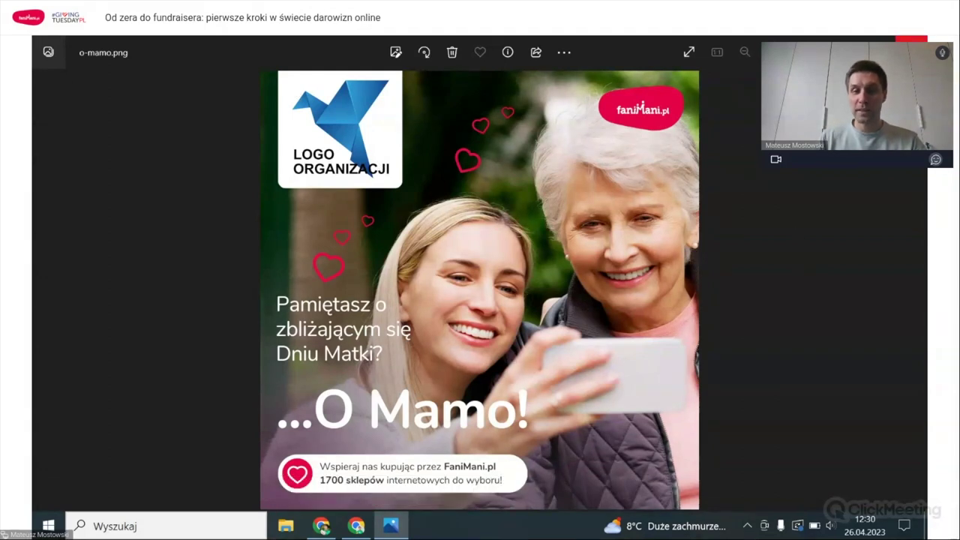
click(912, 38)
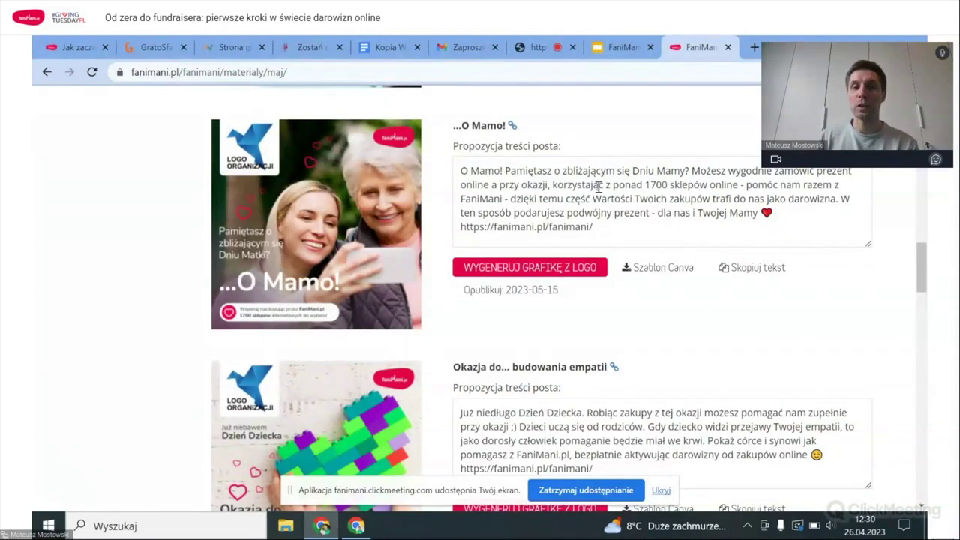
Point out the proposed post text of "...O Mamo!" and the organization's profile link at its end.
drag(455, 147, 572, 146)
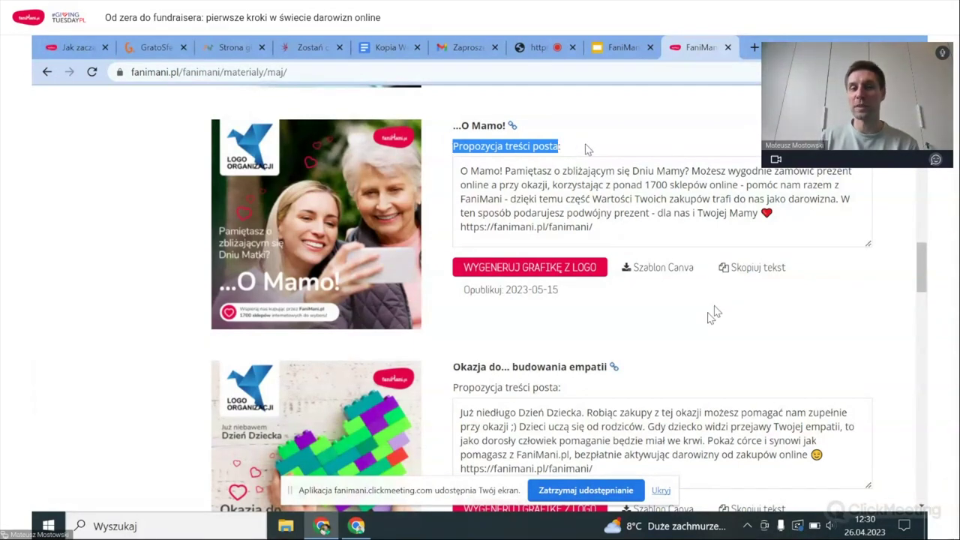
click(587, 149)
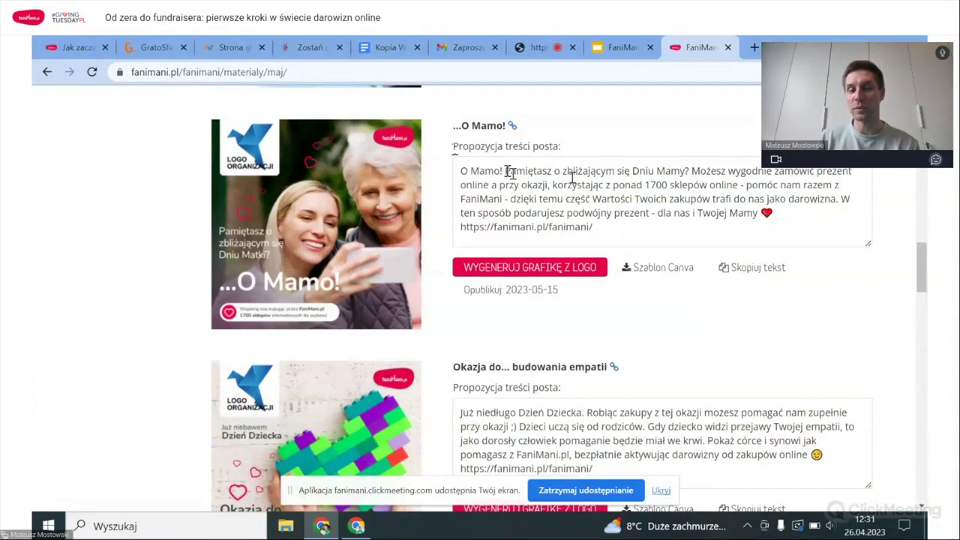
drag(506, 171, 735, 213)
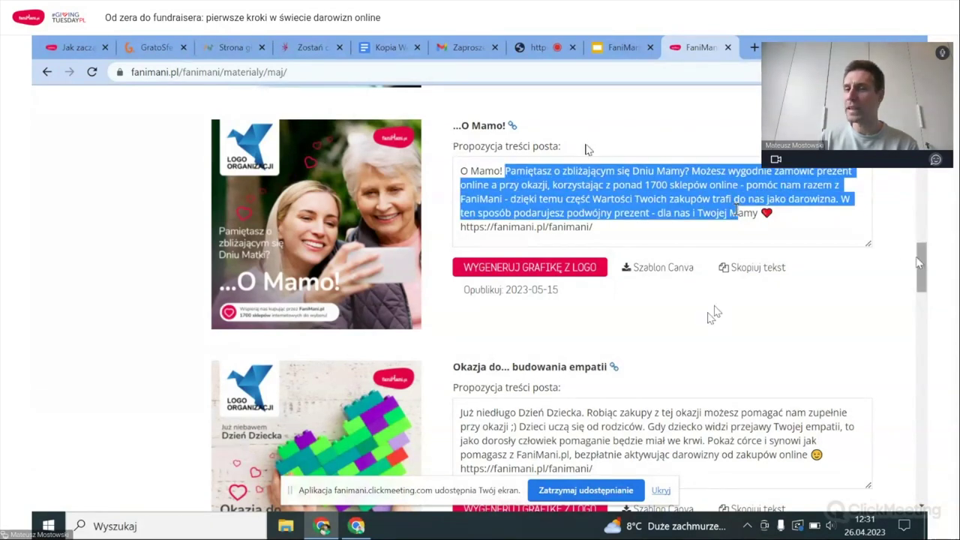
click(705, 341)
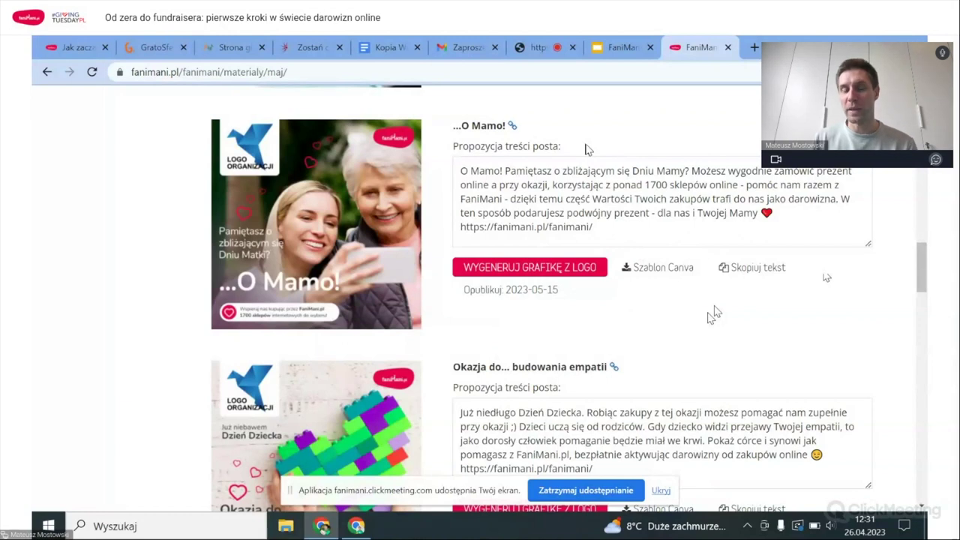
drag(615, 233, 506, 231)
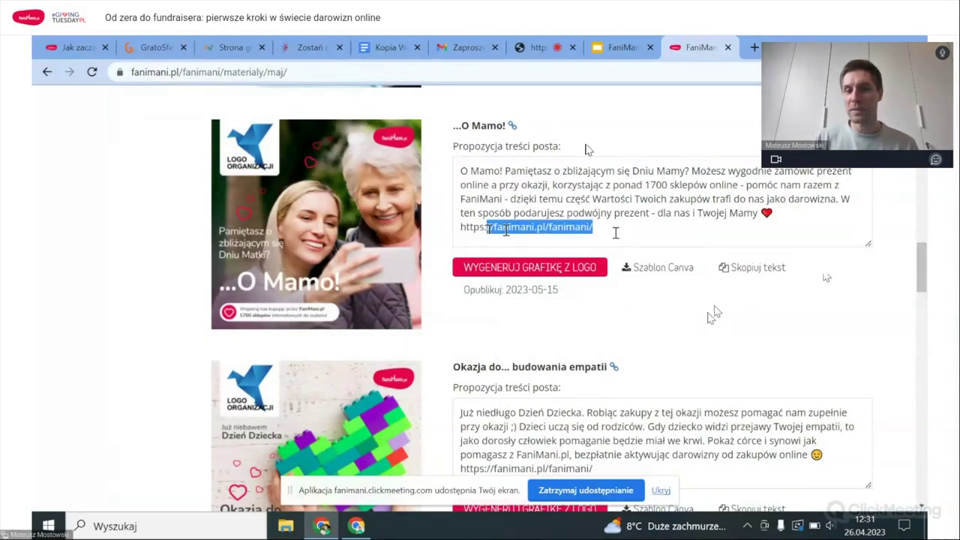
Highlight the organization's profile link in the "Okazja do... budowania empatii" and "Czujesz to co one?" posts.
scroll(638, 285, down, 3)
drag(632, 314, 484, 314)
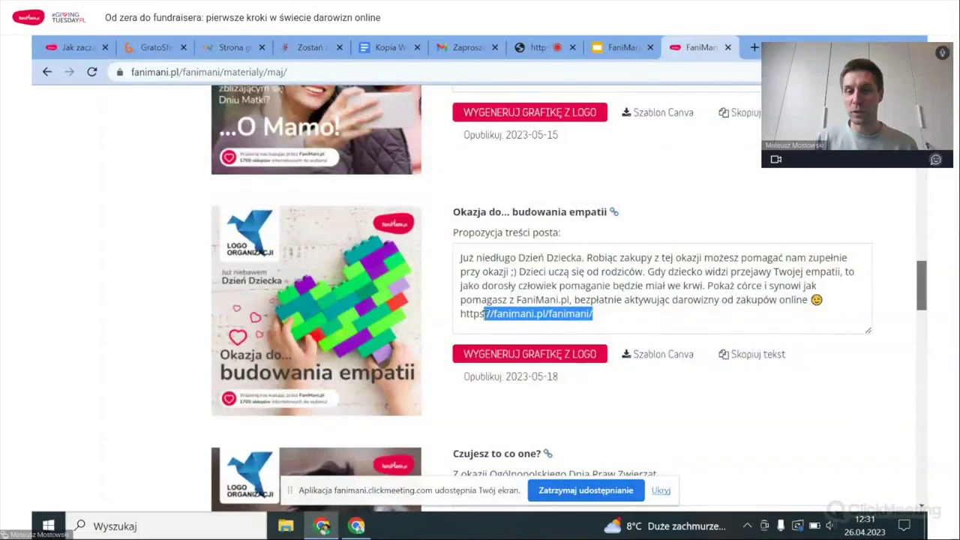
scroll(484, 314, down, 5)
drag(652, 312, 495, 312)
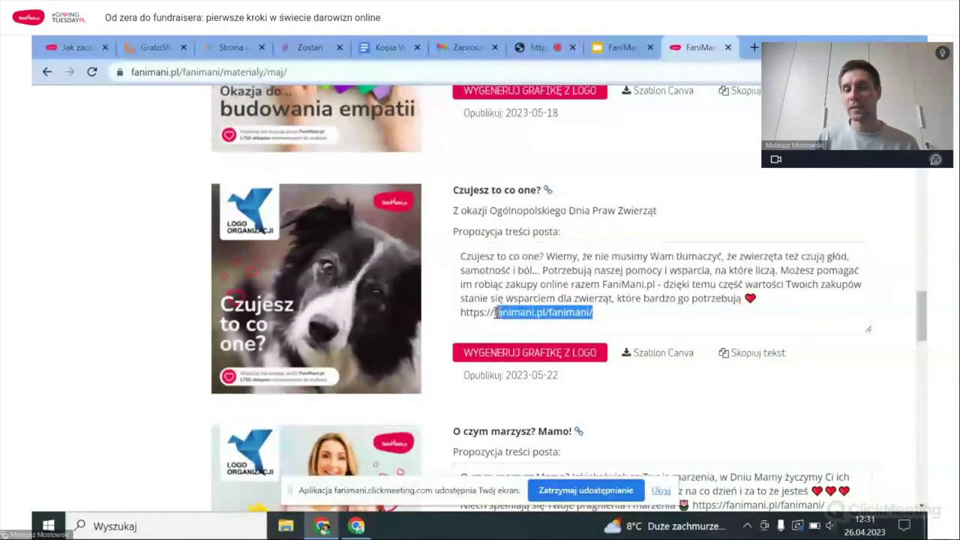
drag(651, 324, 549, 314)
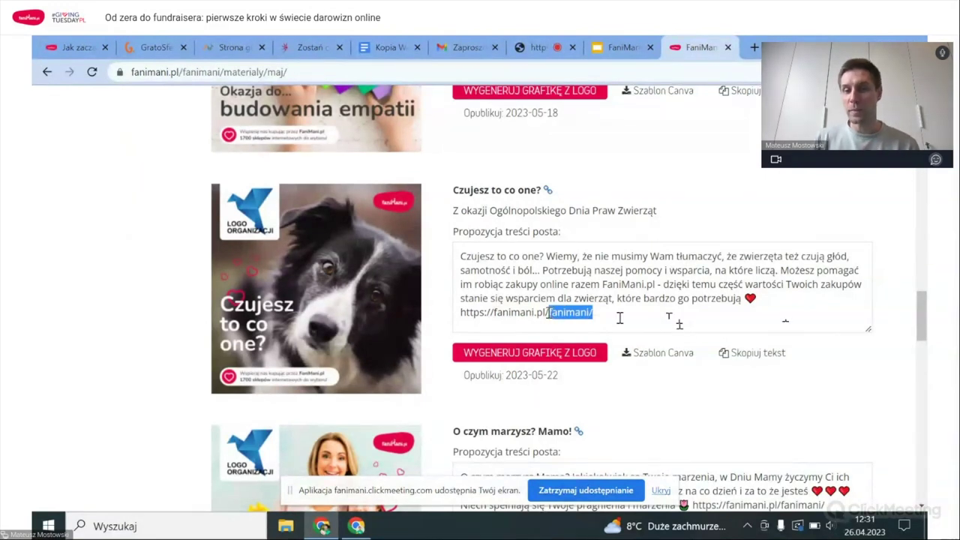
Return to the start of the May materials and highlight the organization name Fundacja FaniMani.
drag(921, 315, 921, 171)
scroll(480, 300, up, 3)
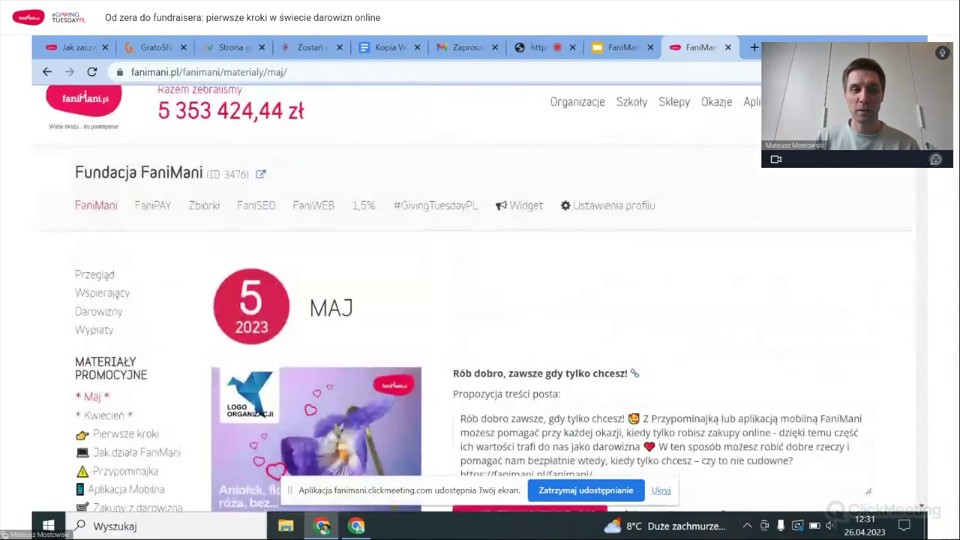
drag(75, 173, 190, 177)
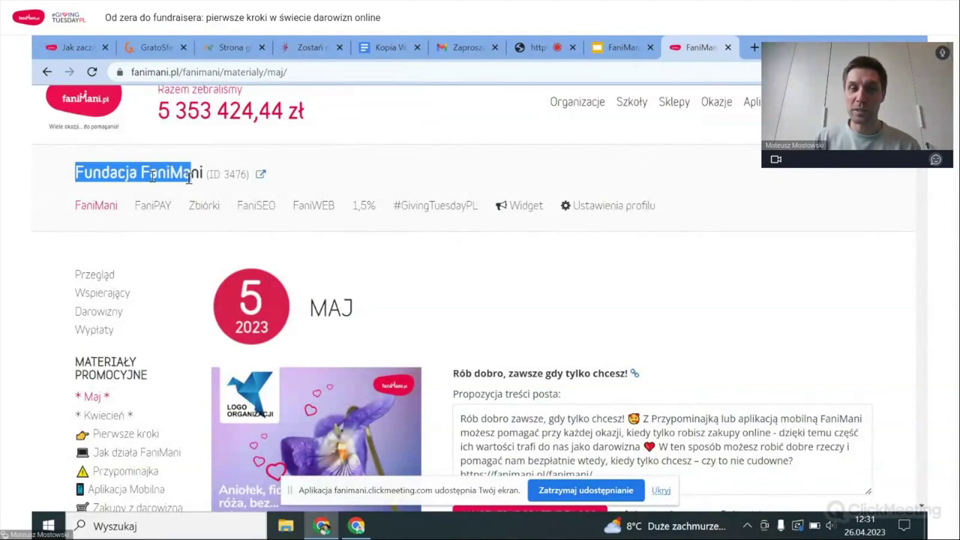
drag(84, 172, 177, 172)
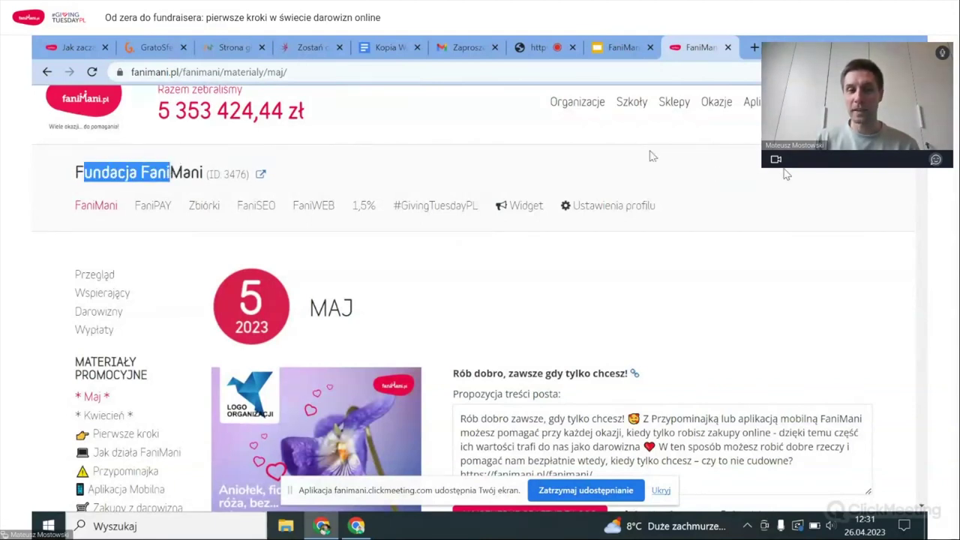
Find the "Podwójna moc!" post and highlight the organization's own part of its profile link.
scroll(172, 169, down, 10)
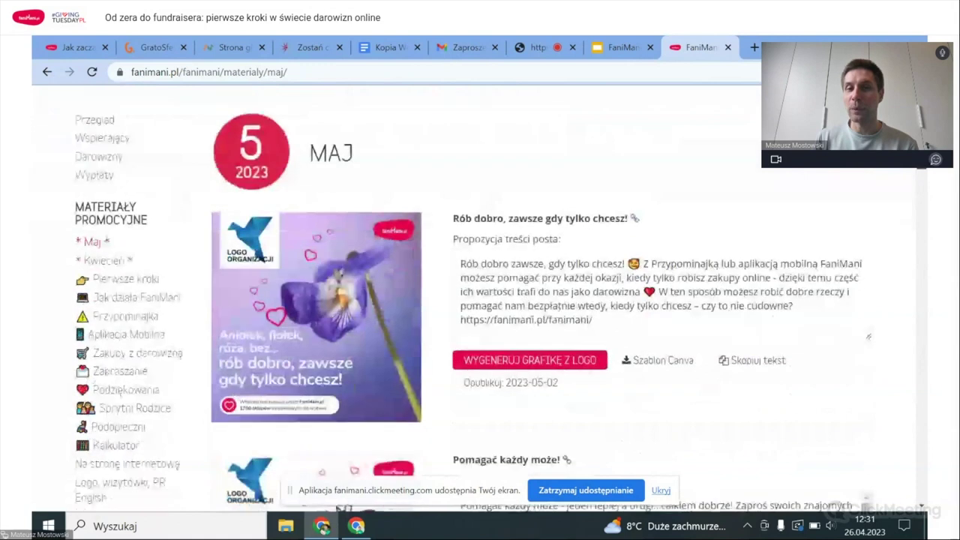
scroll(896, 245, down, 6)
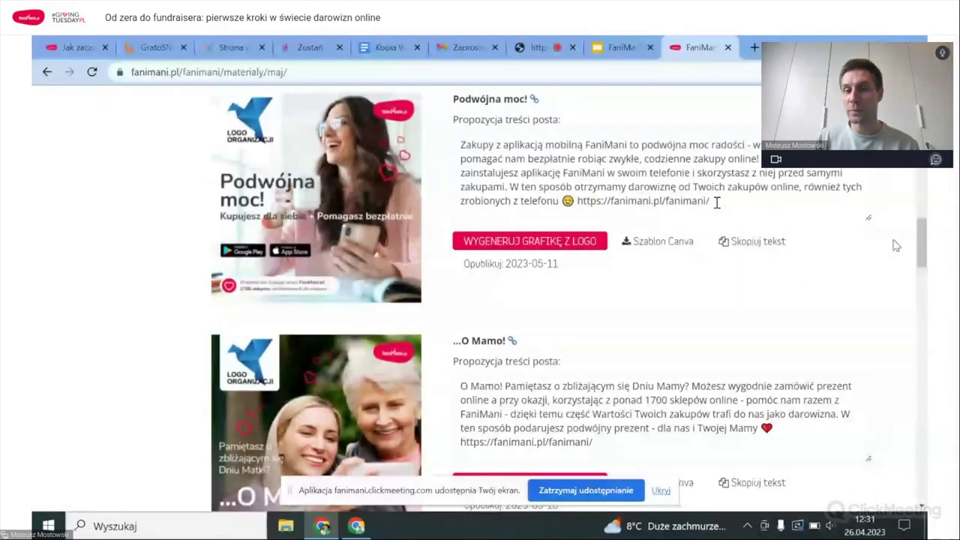
key(alt+Tab)
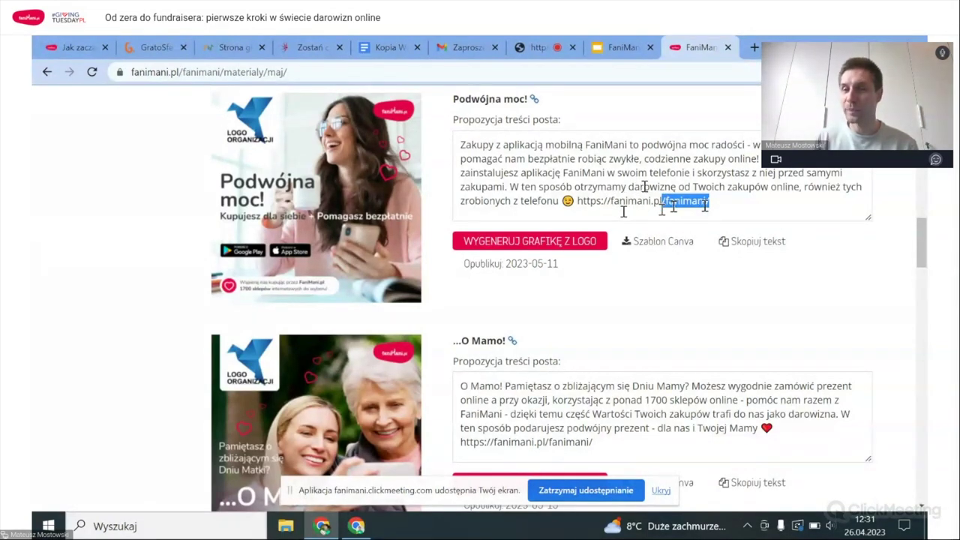
click(851, 288)
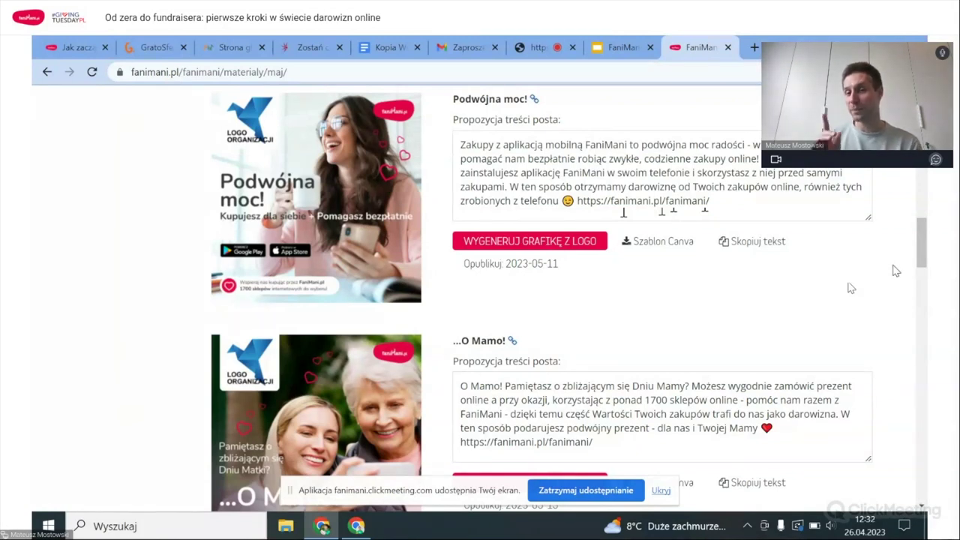
Open the "Email, podpis, newsletter" materials and read the first two ready-made e-mail texts.
drag(922, 248, 924, 208)
scroll(115, 387, up, 4)
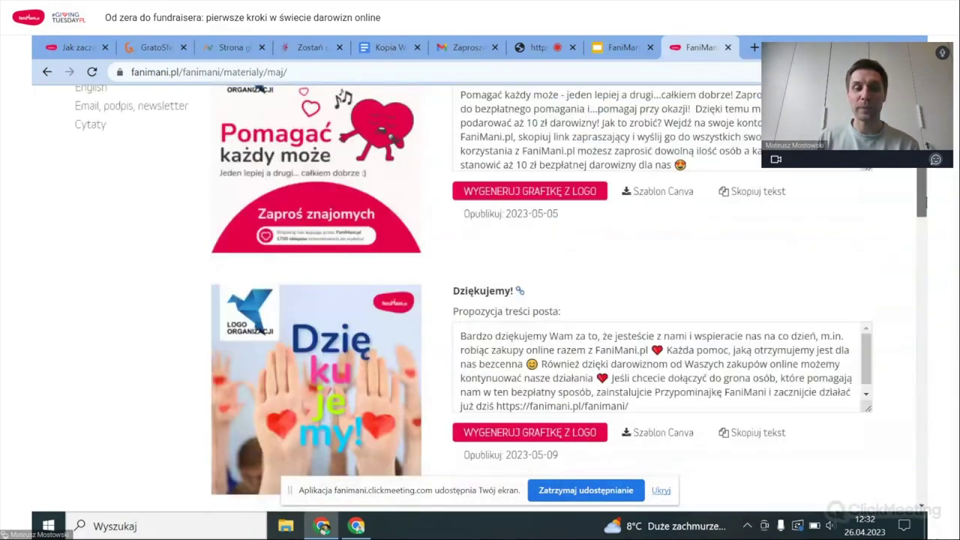
click(111, 378)
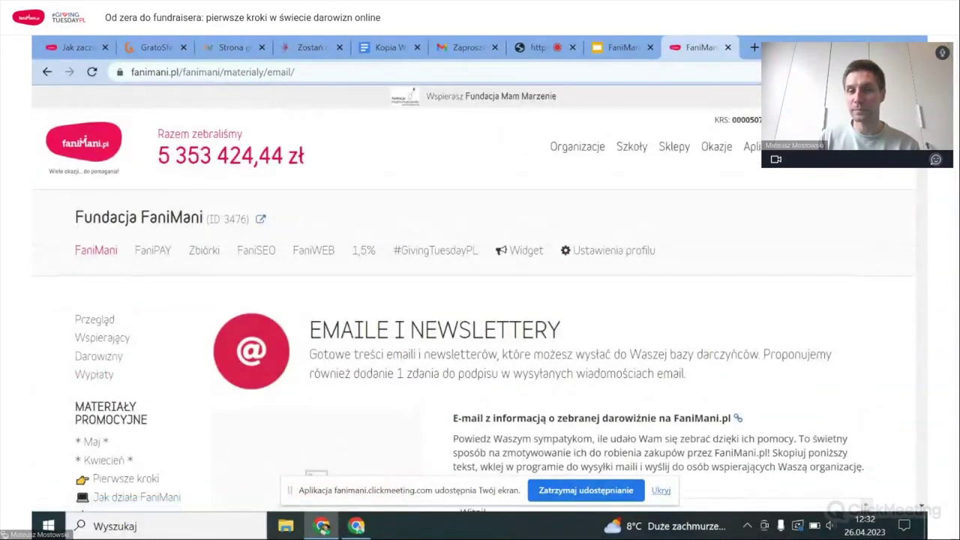
scroll(867, 268, down, 3)
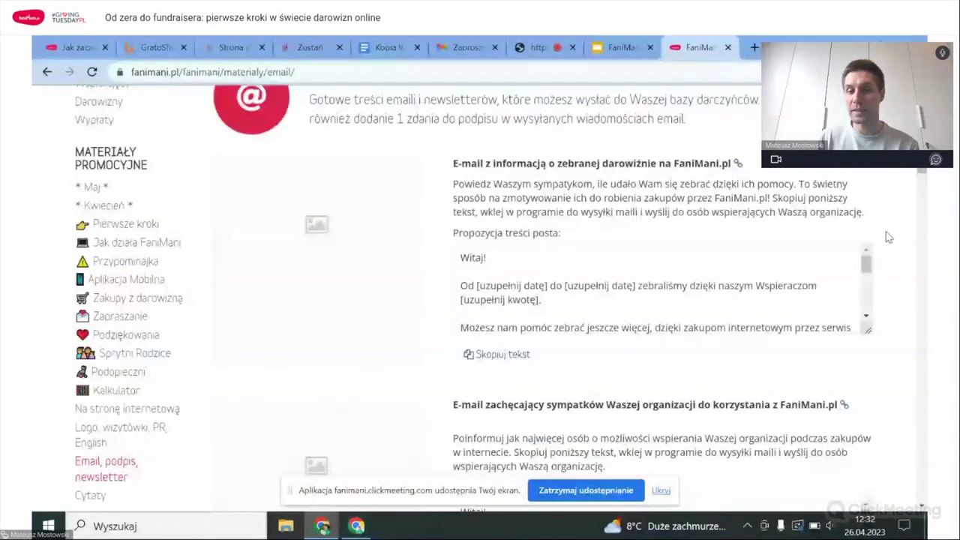
drag(867, 264, 875, 314)
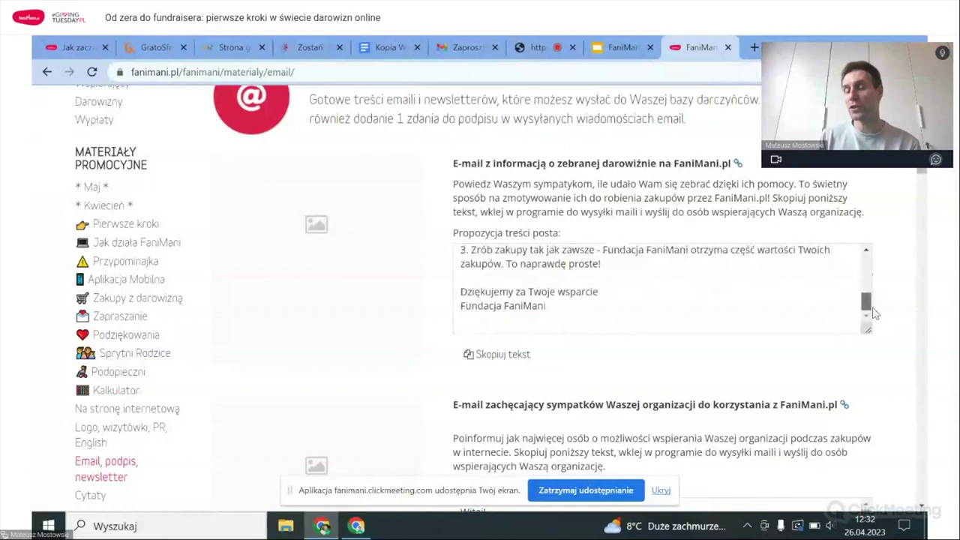
scroll(874, 313, down, 3)
scroll(926, 182, up, 1)
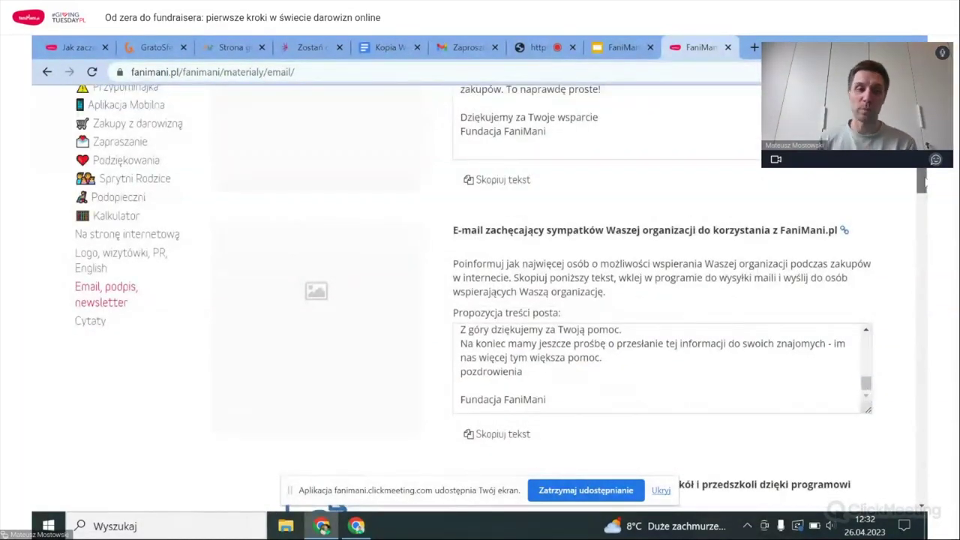
Open the "Na stronę internetową" materials and review the ready-made website text and the "Wspieraj nas kupując przez FaniMani" banner.
scroll(926, 182, up, 2)
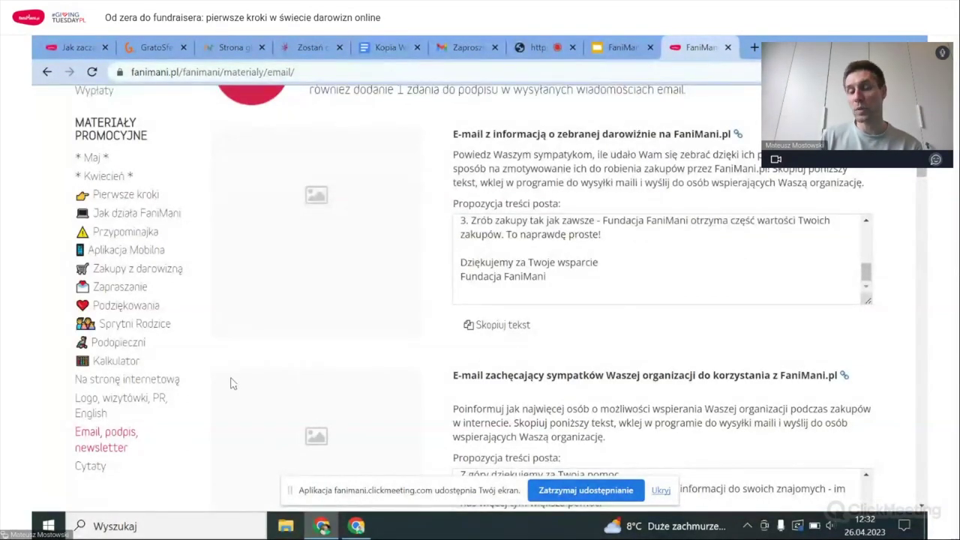
click(169, 386)
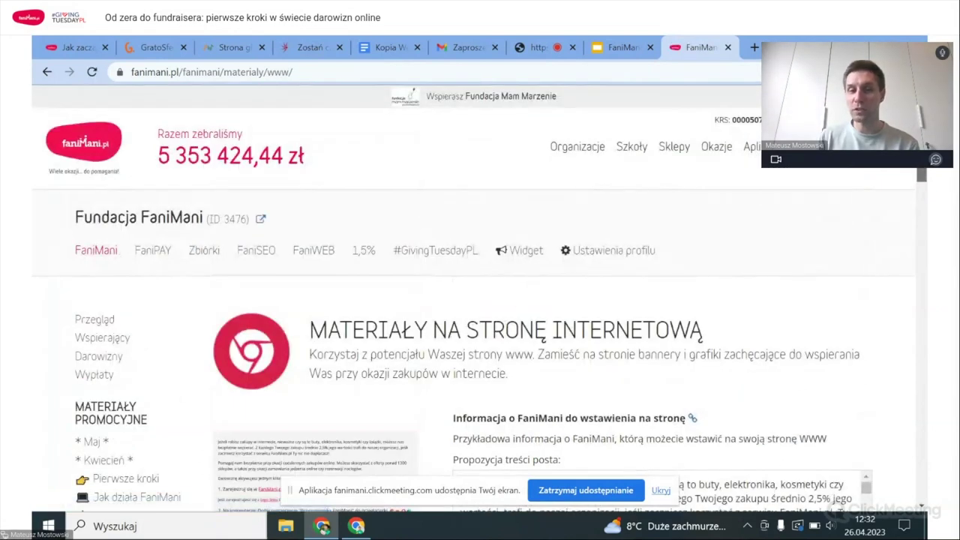
scroll(182, 386, down, 2)
scroll(480, 300, down, 2)
scroll(928, 202, down, 1)
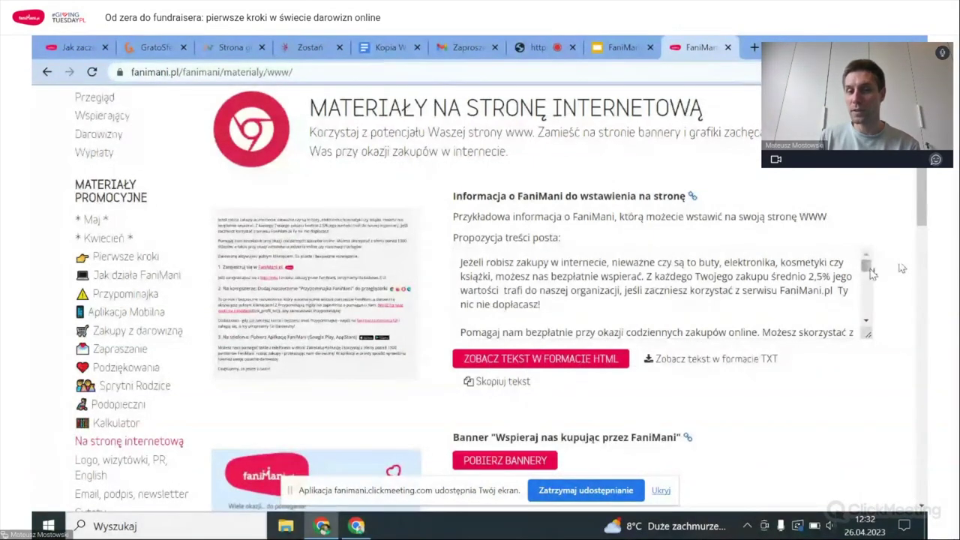
scroll(872, 274, down, 5)
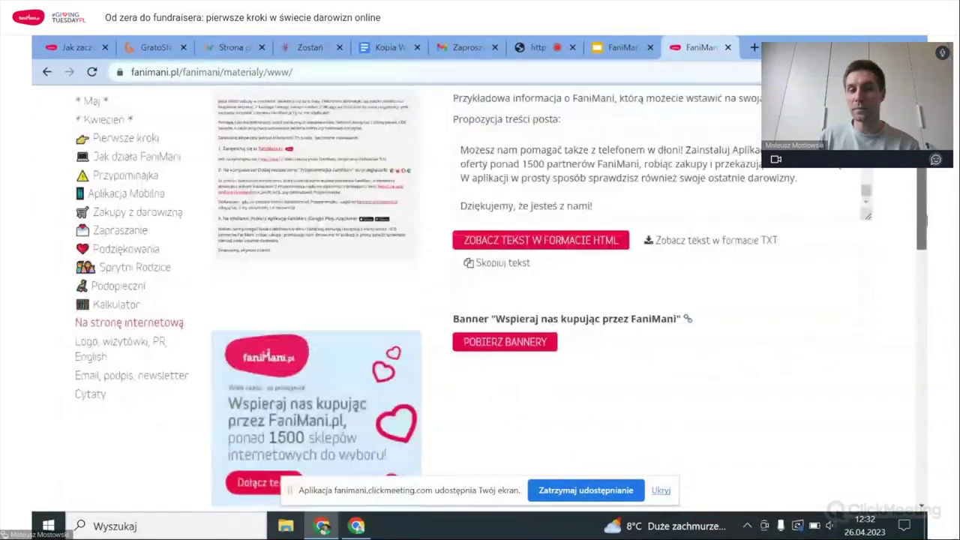
drag(928, 244, 928, 201)
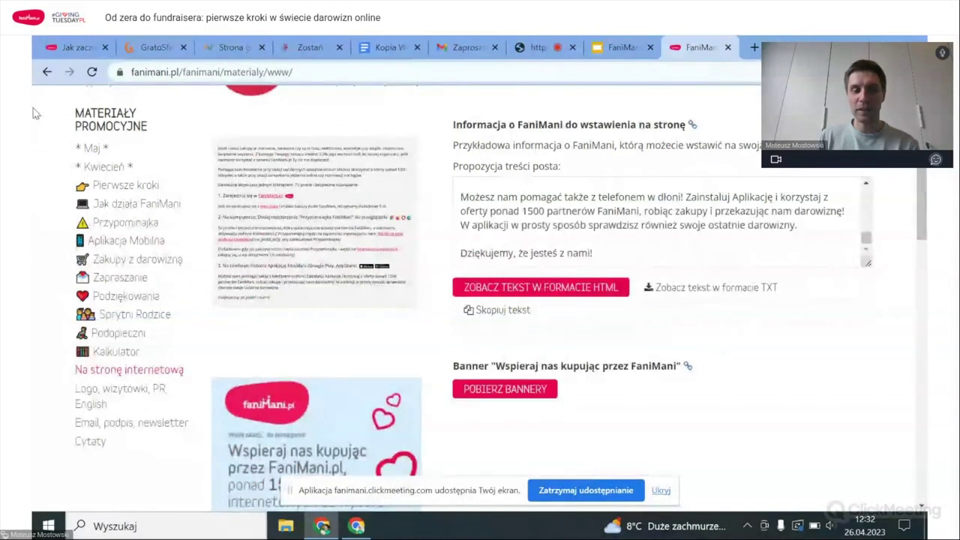
scroll(193, 358, up, 2)
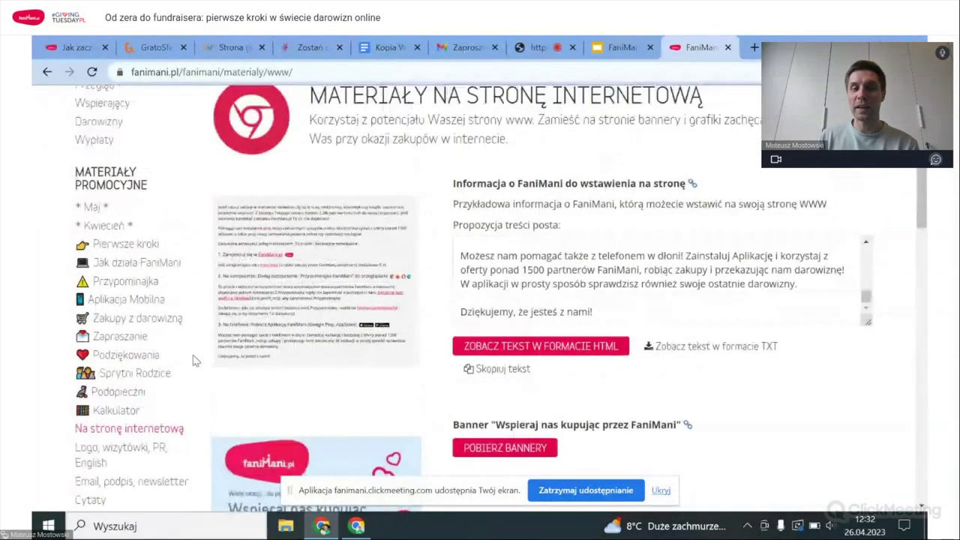
scroll(192, 360, up, 1)
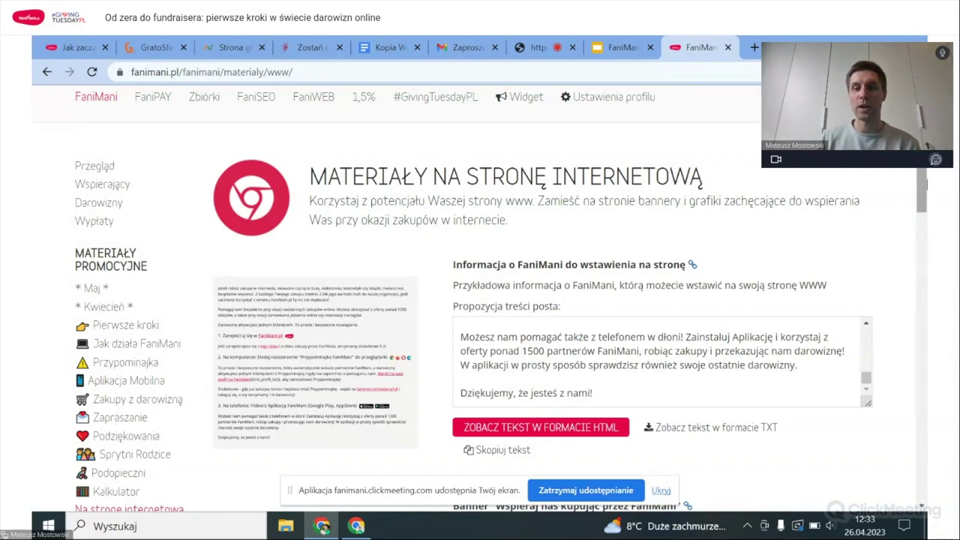
drag(925, 178, 927, 204)
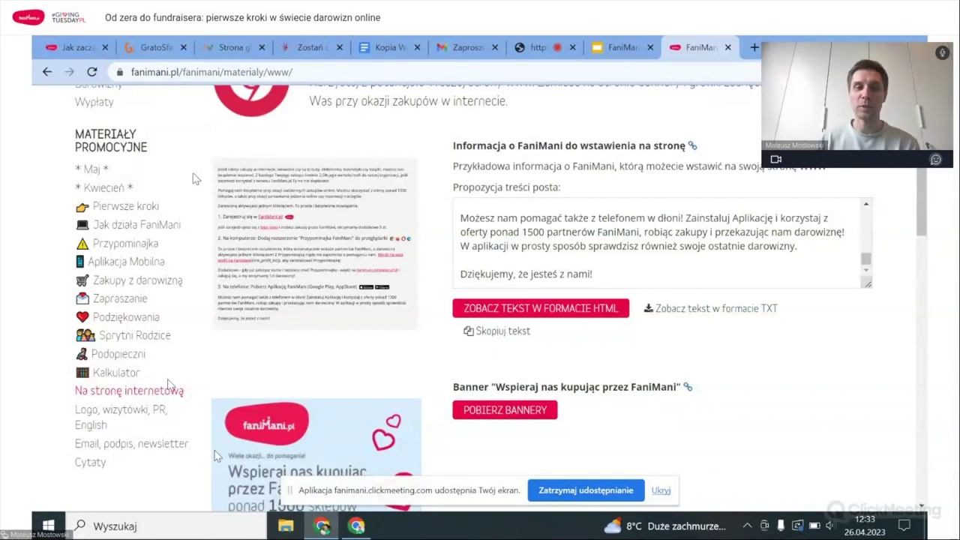
scroll(38, 388, up, 2)
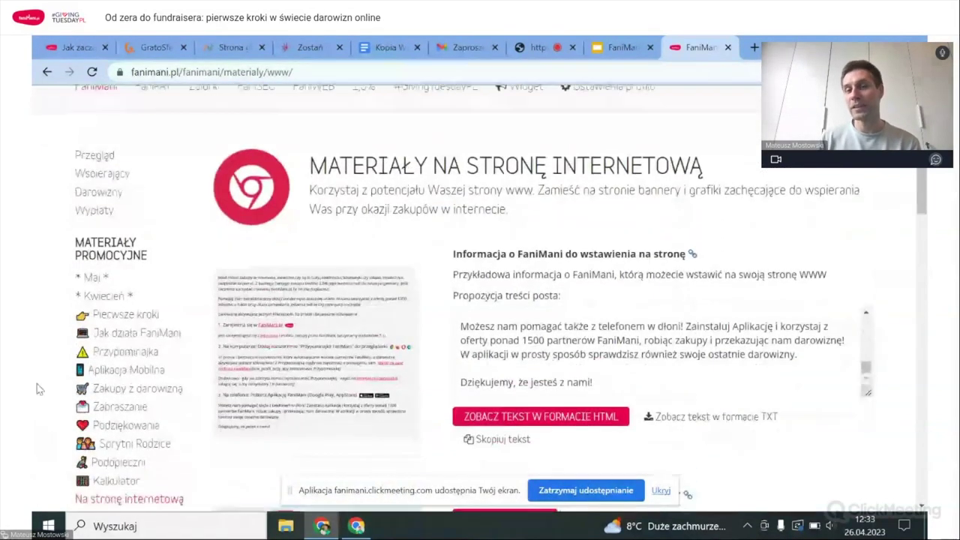
scroll(40, 389, down, 1)
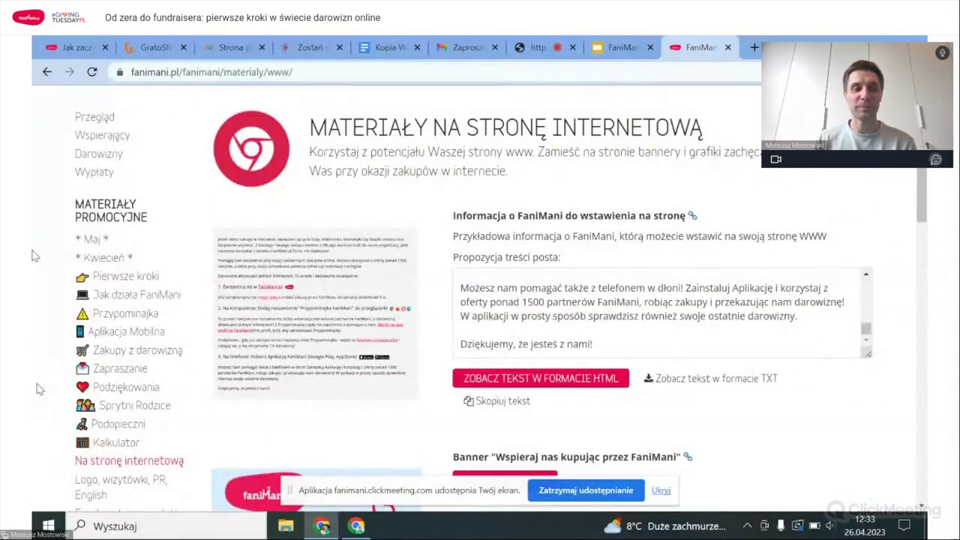
Review the donation totals under "Przegląd" and go through the supporters list under "Wspierający" to its end.
click(96, 119)
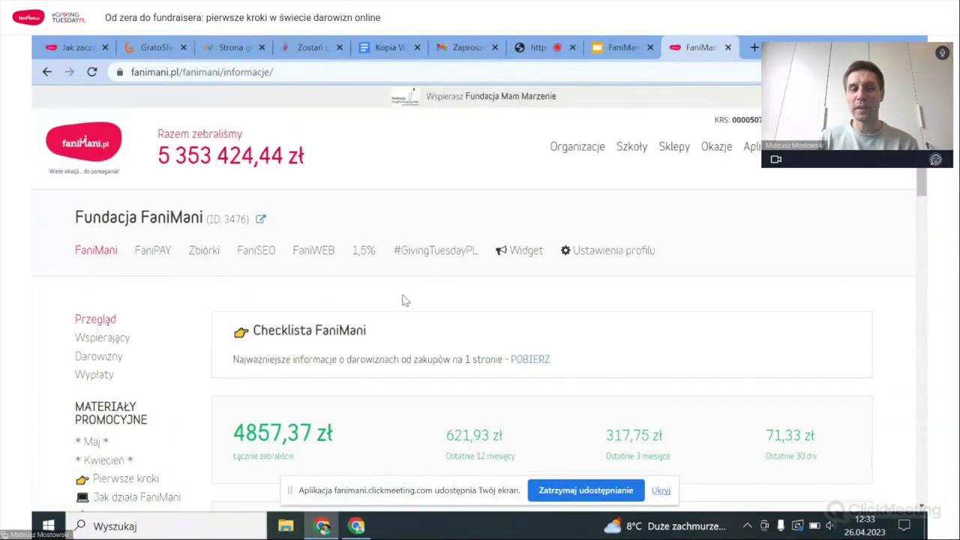
drag(923, 192, 924, 202)
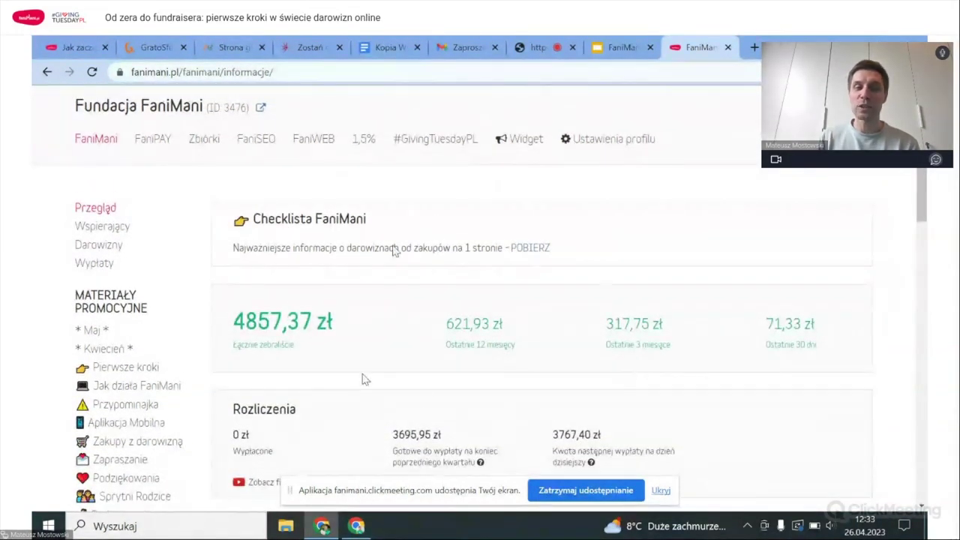
click(122, 235)
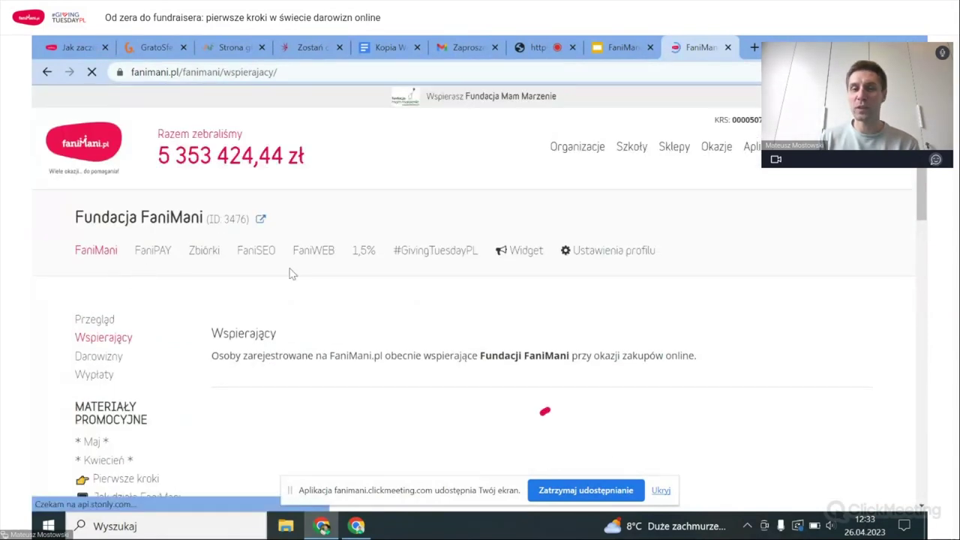
scroll(293, 274, down, 5)
scroll(927, 228, down, 3)
drag(927, 250, 927, 414)
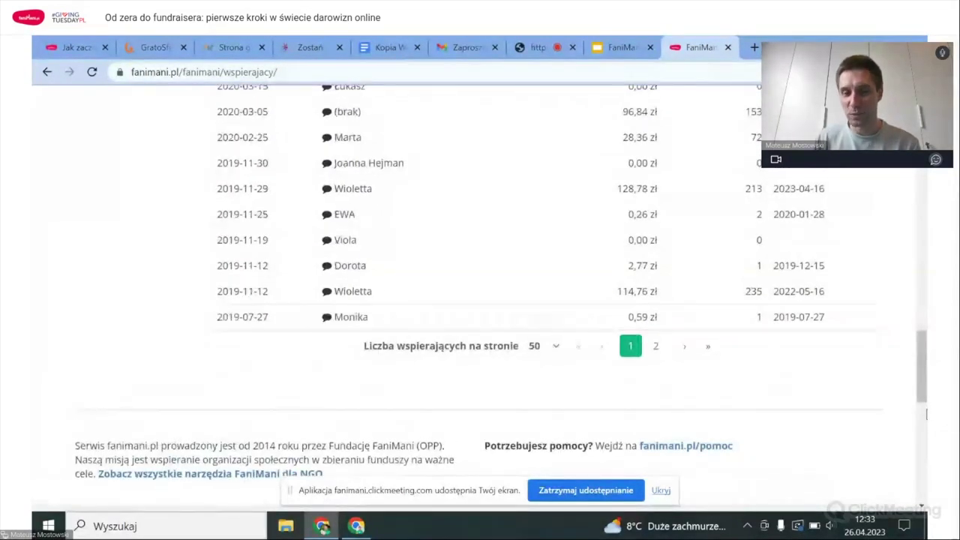
Go to page 2 of the supporters list, check the supporters-per-page option and browse back through the older entries.
click(656, 345)
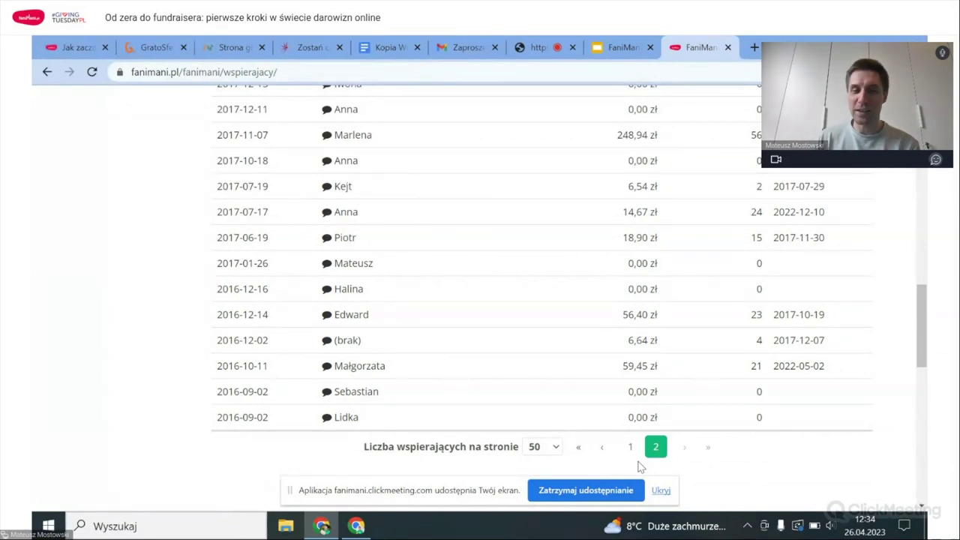
click(557, 450)
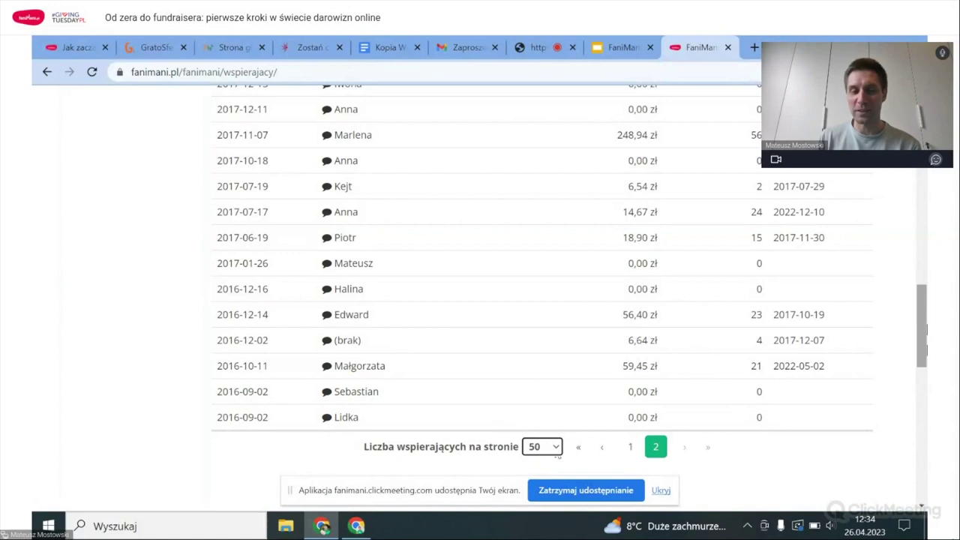
scroll(557, 456, up, 1)
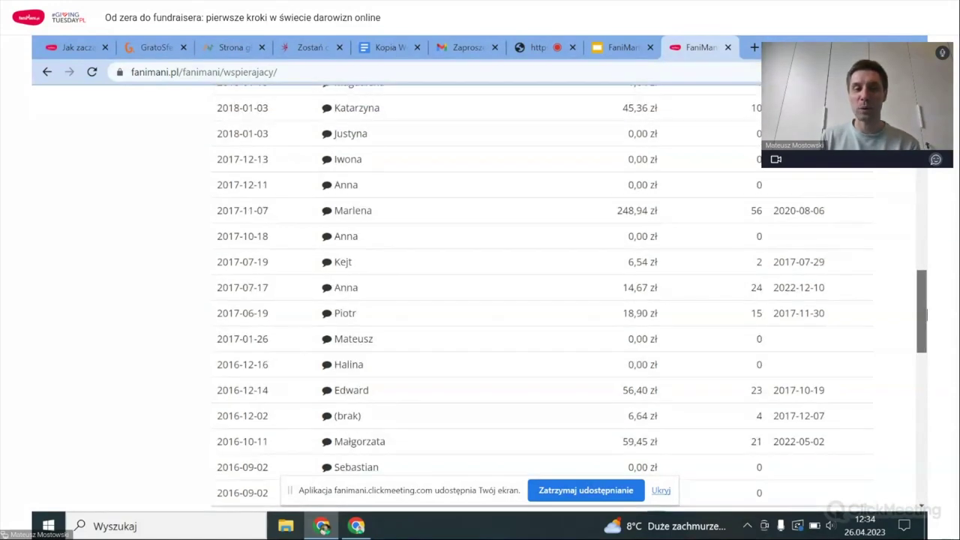
scroll(531, 301, up, 1)
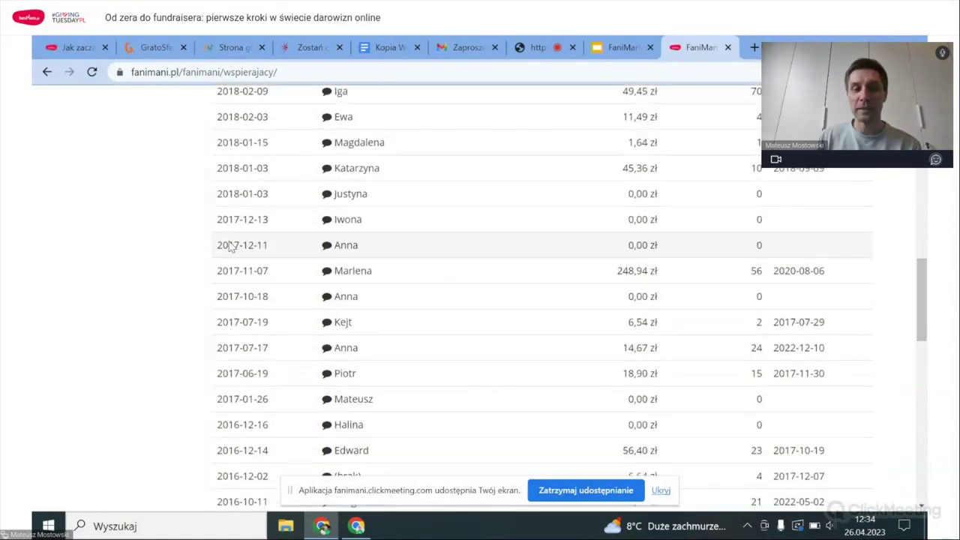
Highlight the date, supporter name and donation amount in the 2017-12-11 row, plus the amount in the 2017-11-07 row.
drag(222, 245, 259, 252)
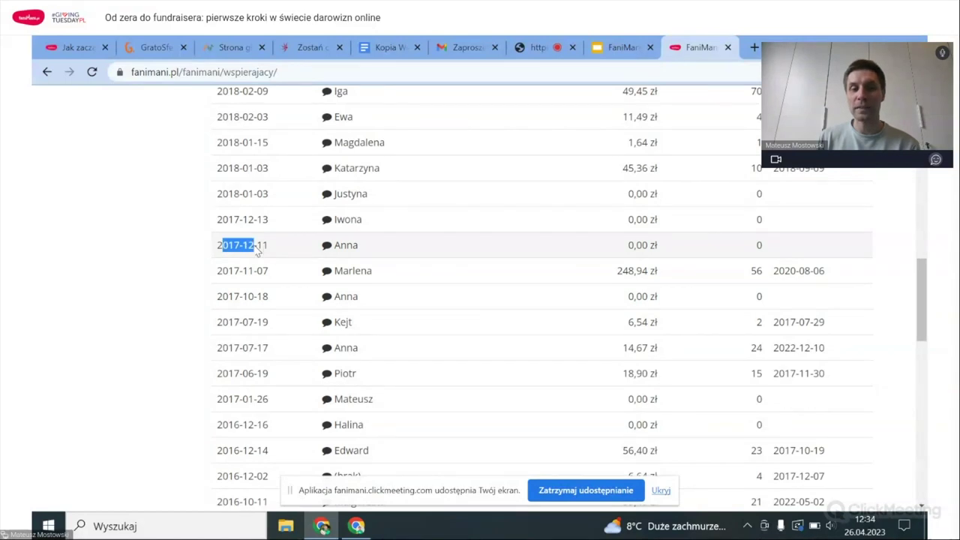
click(264, 253)
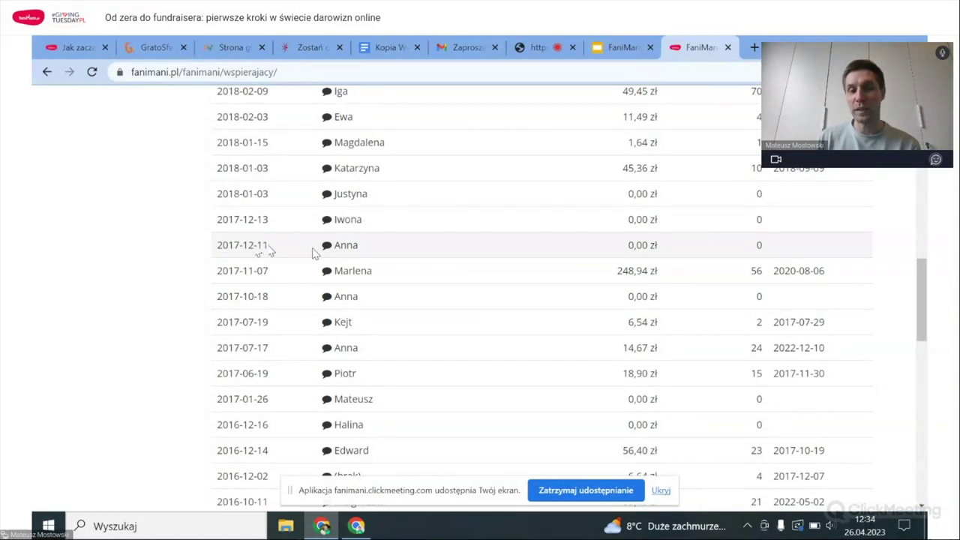
drag(358, 251, 336, 252)
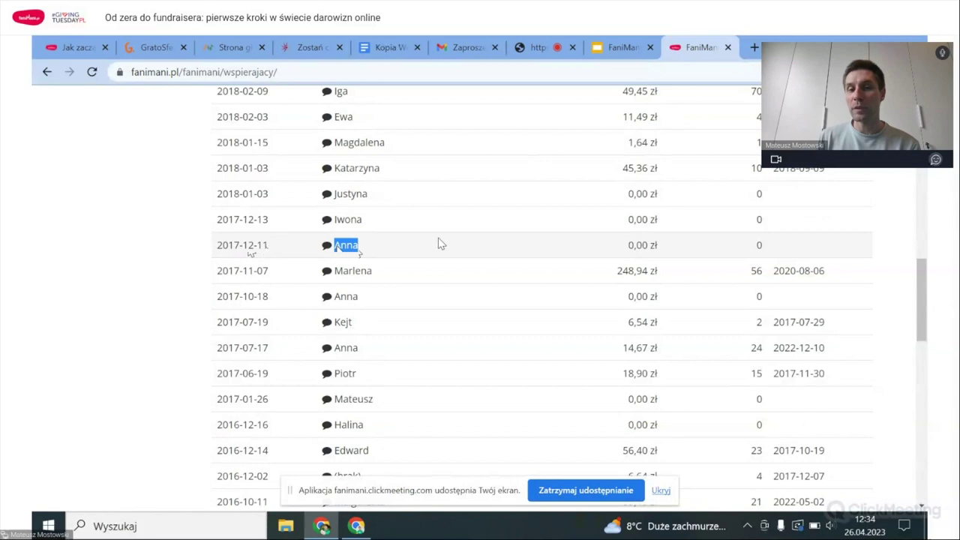
drag(623, 252, 671, 251)
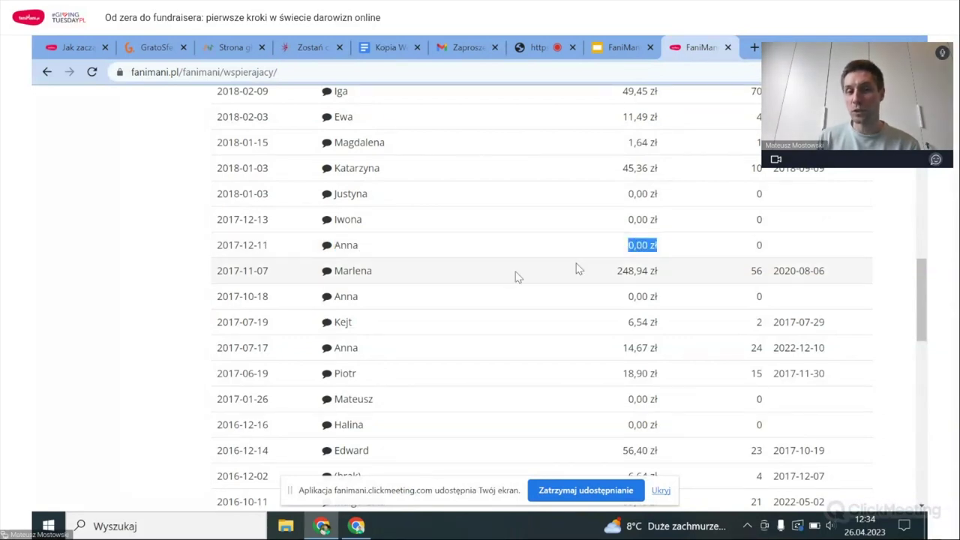
drag(616, 270, 657, 276)
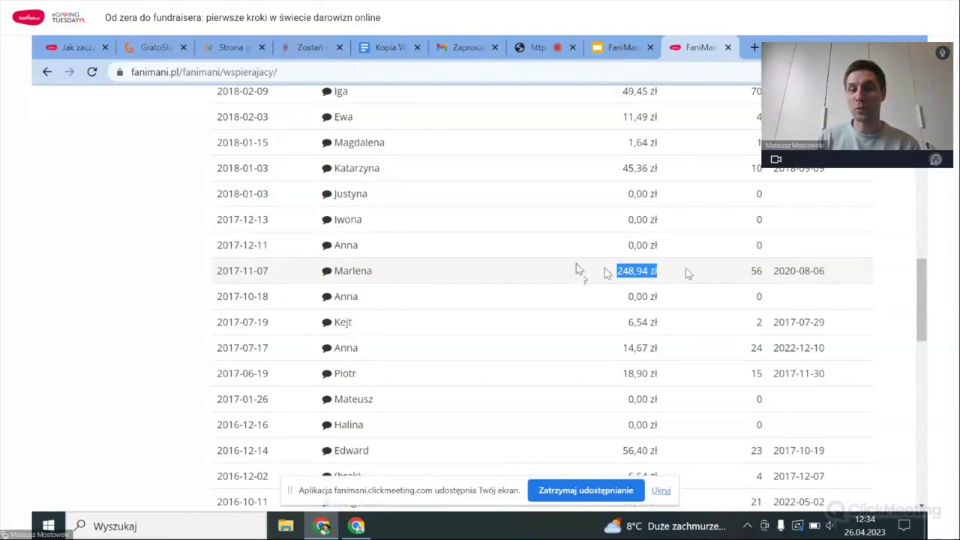
click(429, 276)
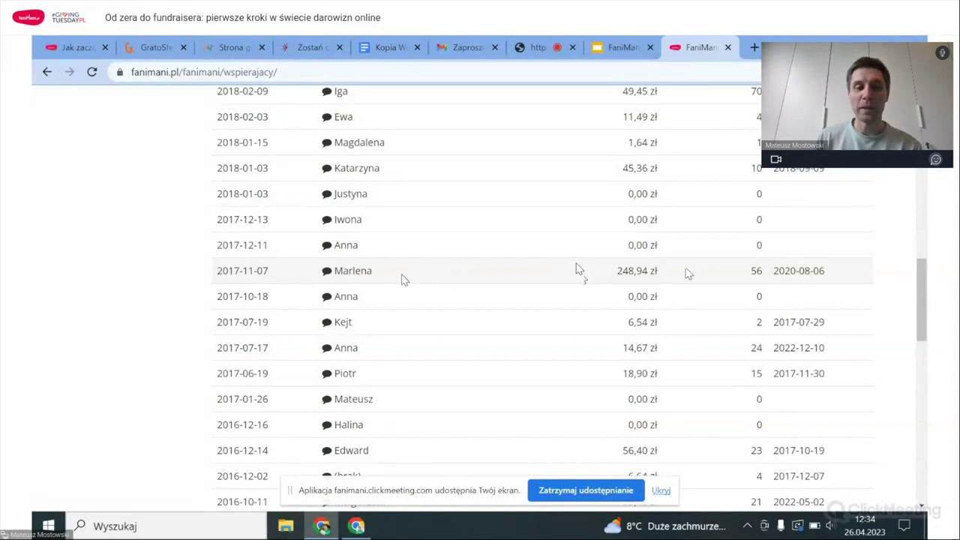
Open the message form for the supporter from 2017-11-07, highlight the recipient's name and close the form without sending.
click(327, 271)
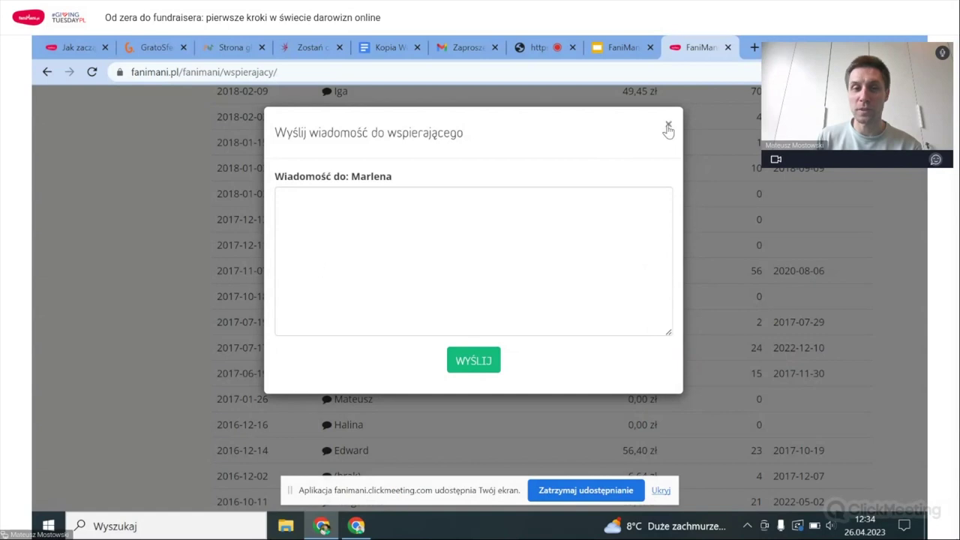
click(668, 126)
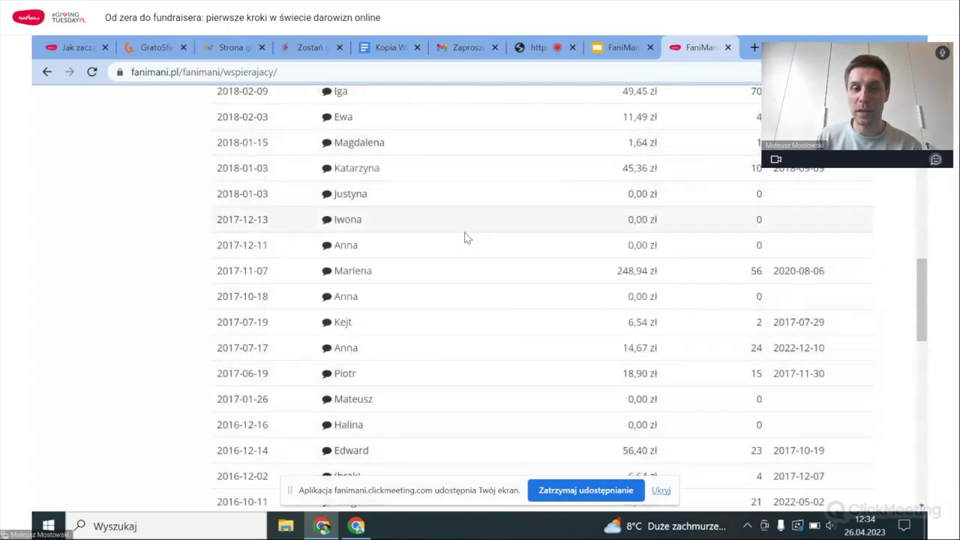
click(328, 275)
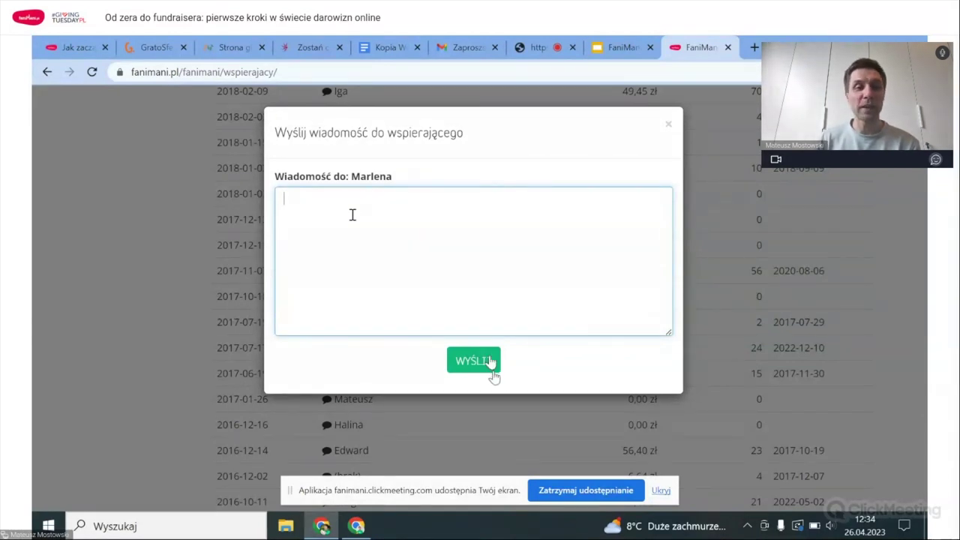
drag(392, 178, 348, 180)
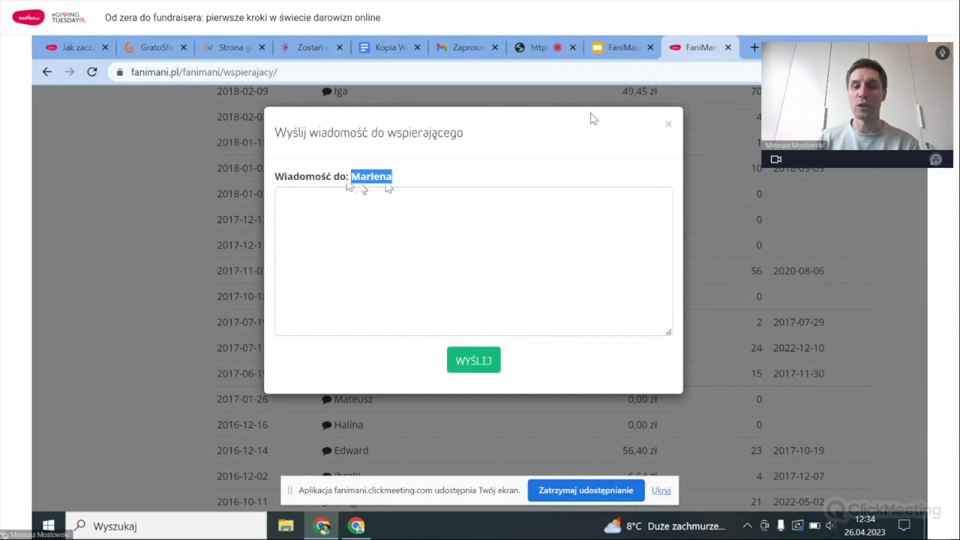
click(668, 125)
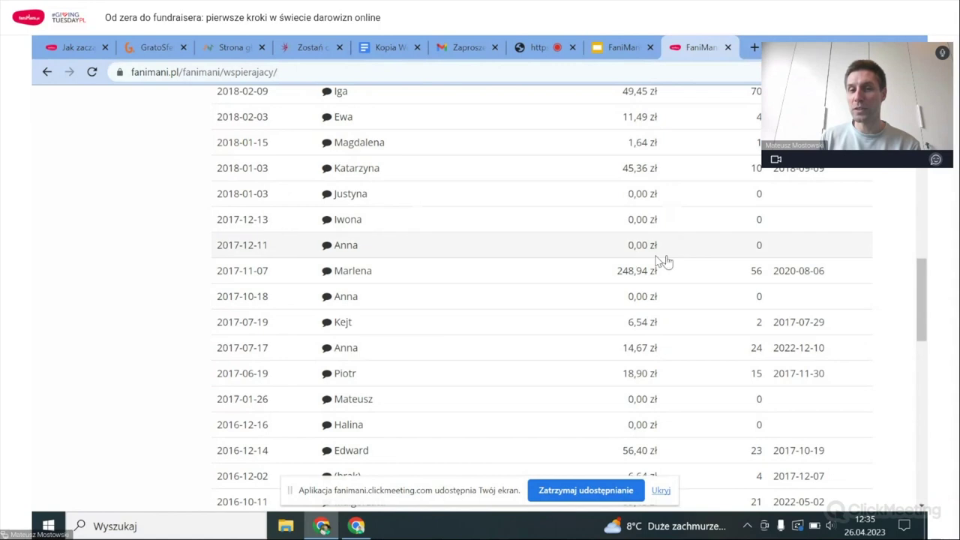
Highlight the zero-donation supporters from 2017-12-11 to 2018-01-03, singling out the name and amount of the one from 2018-01-03.
drag(670, 251, 333, 202)
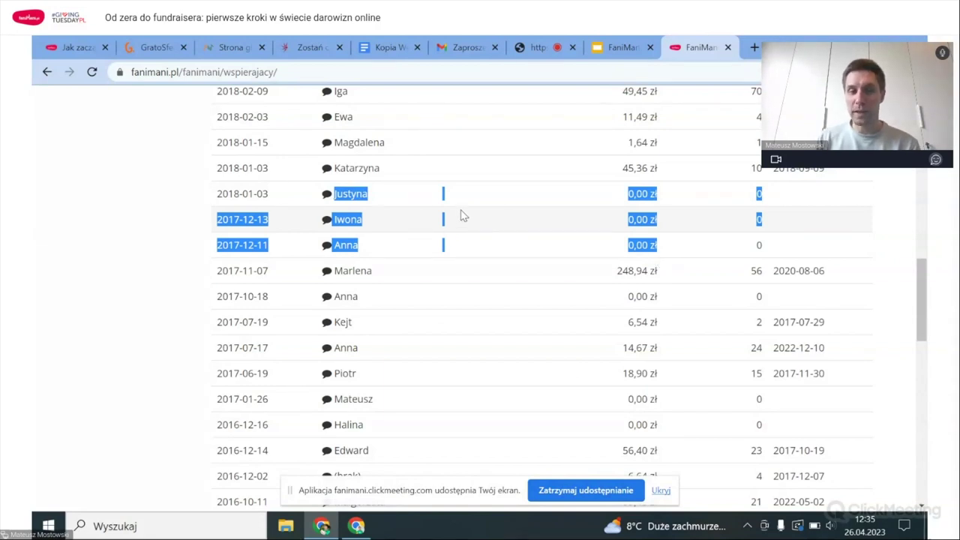
double_click(365, 197)
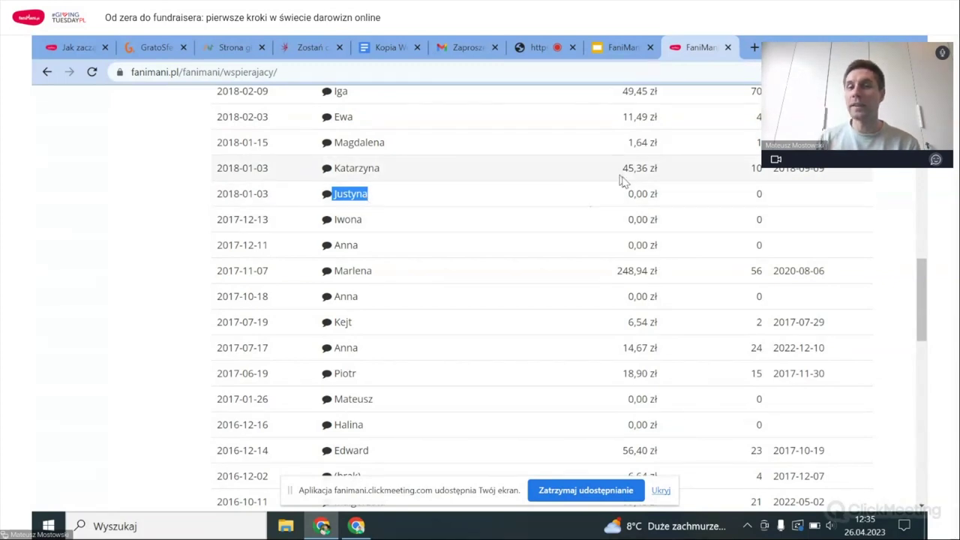
drag(627, 194, 669, 196)
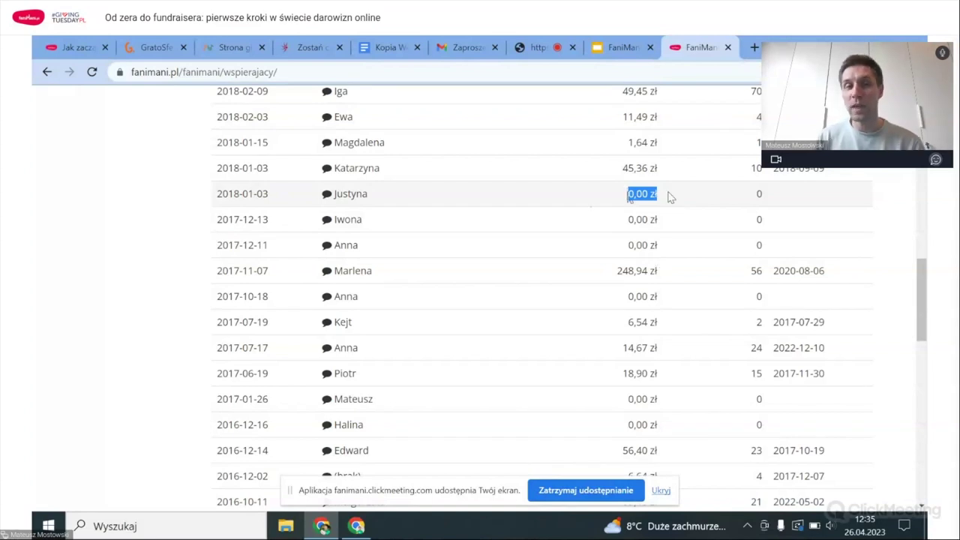
Open the message form for the zero-donation supporter from 2018-01-03 and close it without writing or sending anything.
click(328, 197)
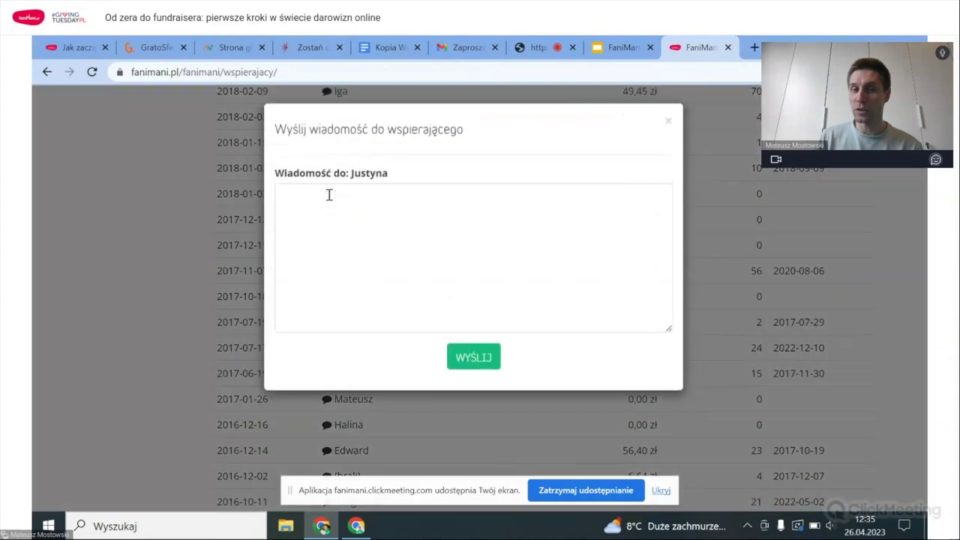
click(450, 211)
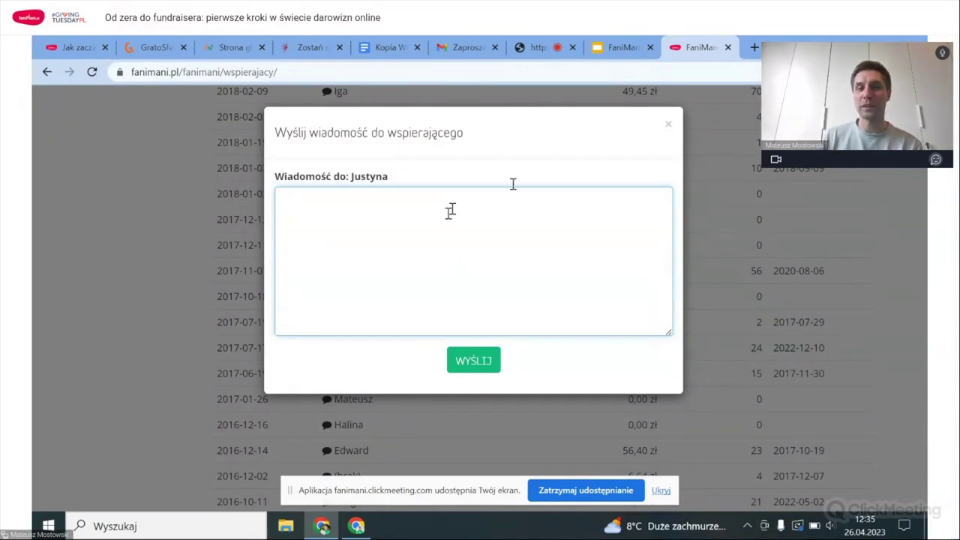
click(668, 130)
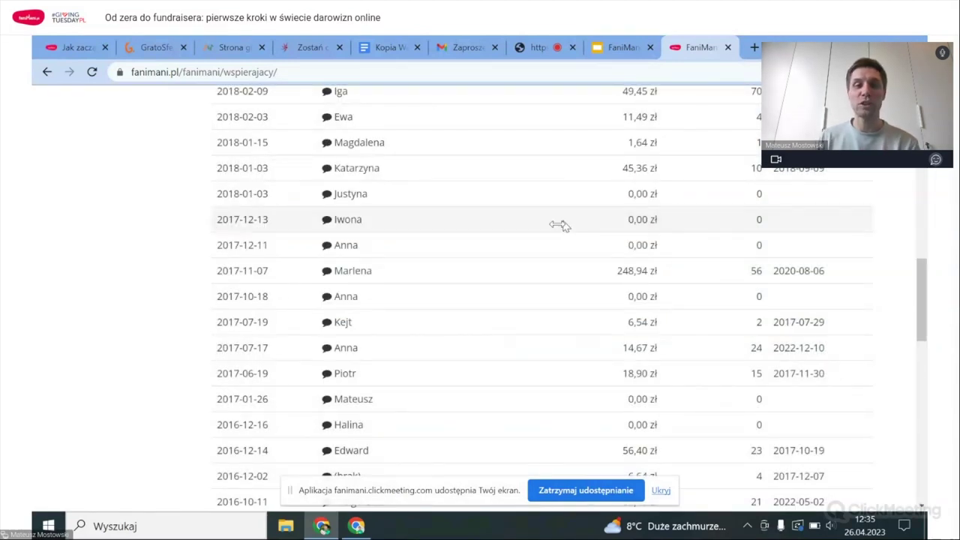
Highlight the names of the zero-donation supporters registered between 2017-12-11 and 2018-01-03 and clear the selection.
drag(407, 202, 334, 248)
click(353, 247)
click(402, 227)
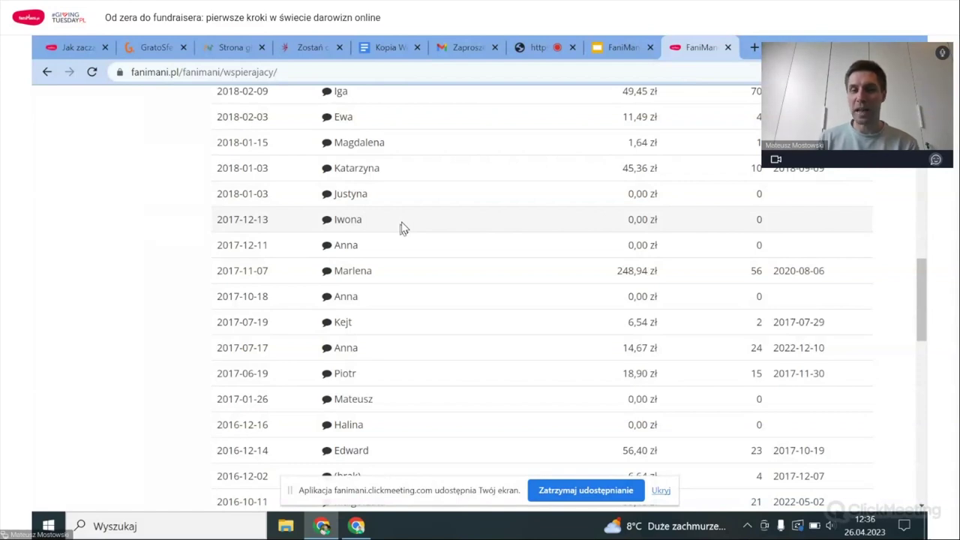
Highlight the donation total, number of donations and last donation date of the supporter registered on 2019-06-28.
drag(925, 293, 924, 203)
scroll(925, 203, down, 2)
scroll(925, 202, down, 1)
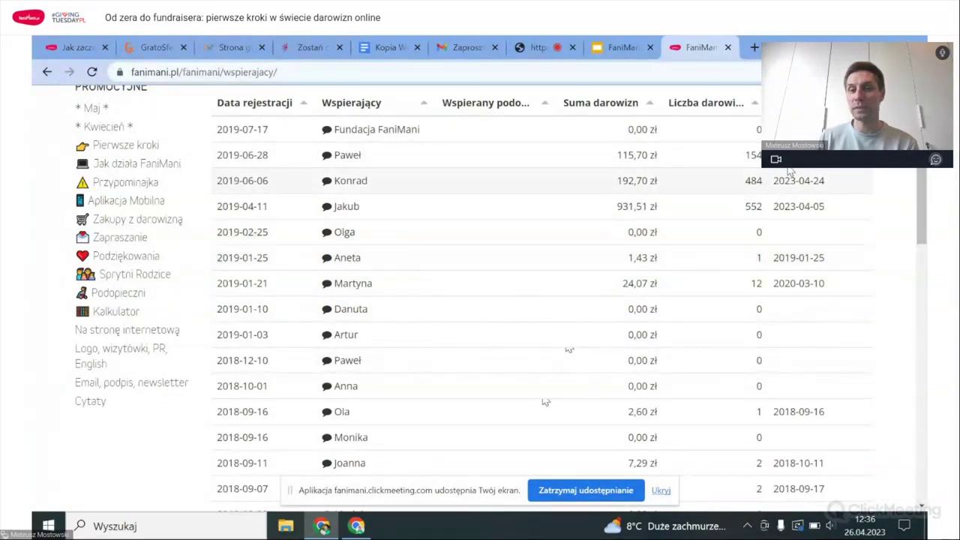
drag(662, 156, 613, 158)
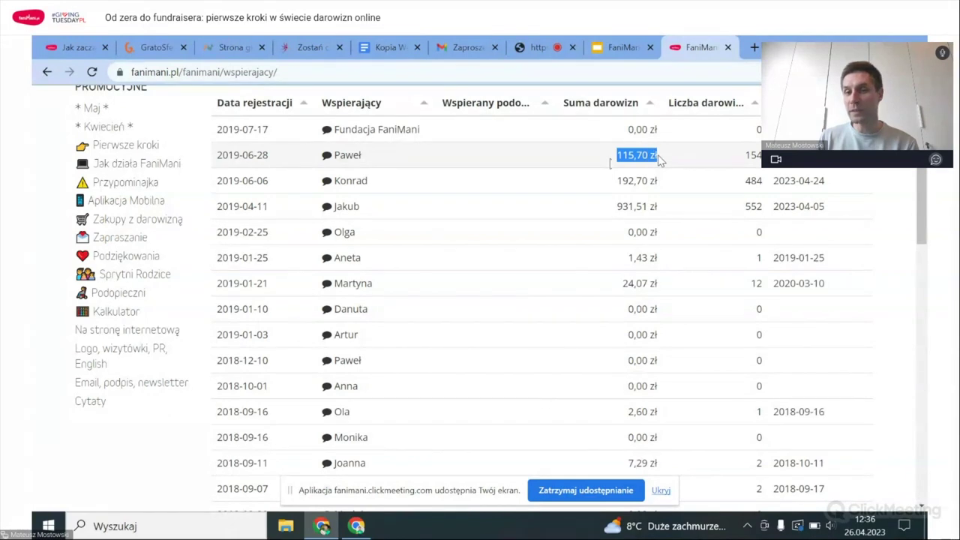
drag(724, 156, 764, 155)
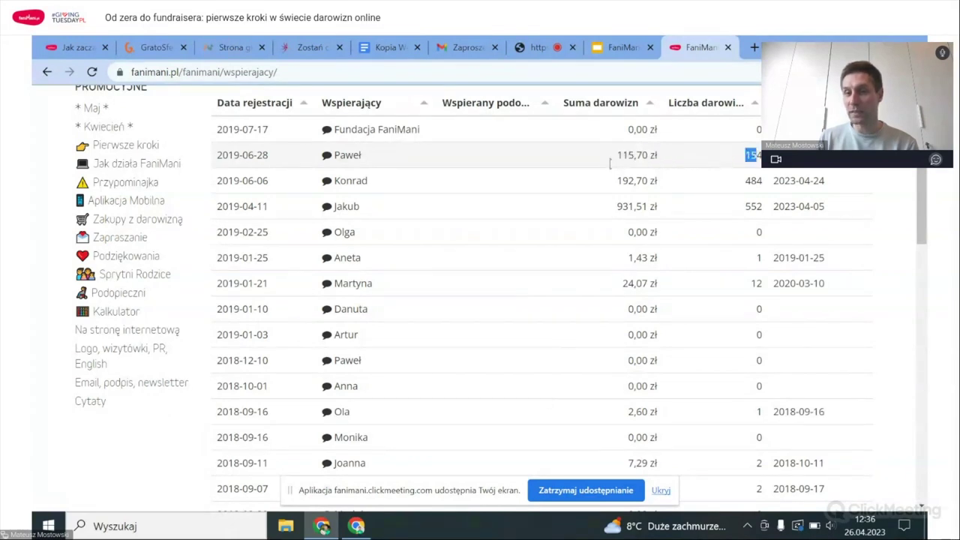
click(611, 165)
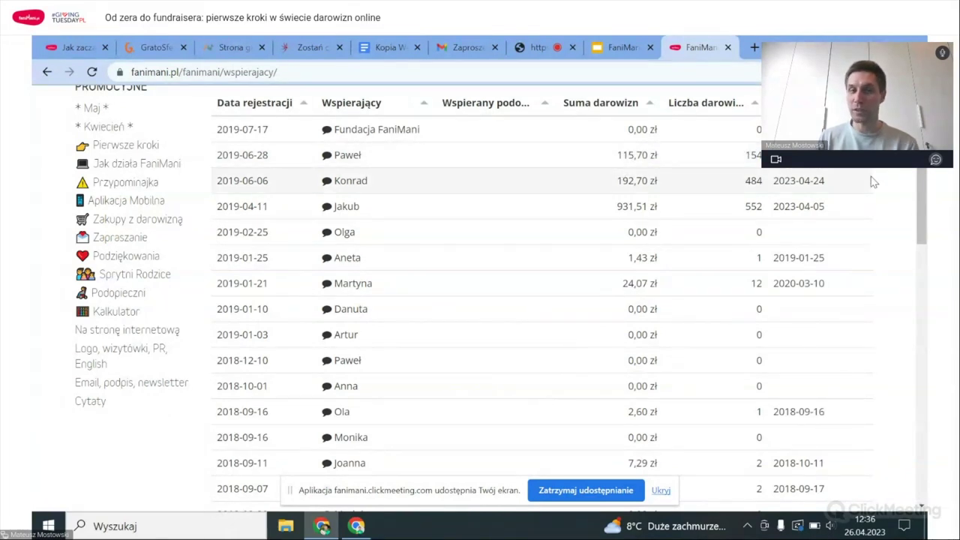
drag(829, 156, 779, 155)
Open the donation history and highlight the entries from 2023-04-24 and 2023-04-20, including the "Oczekująca" status.
scroll(858, 168, up, 2)
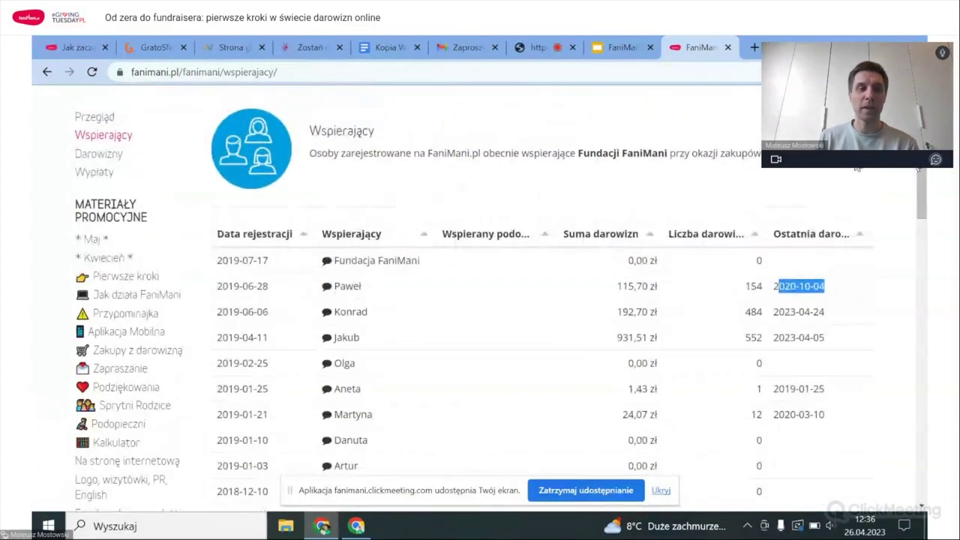
click(99, 158)
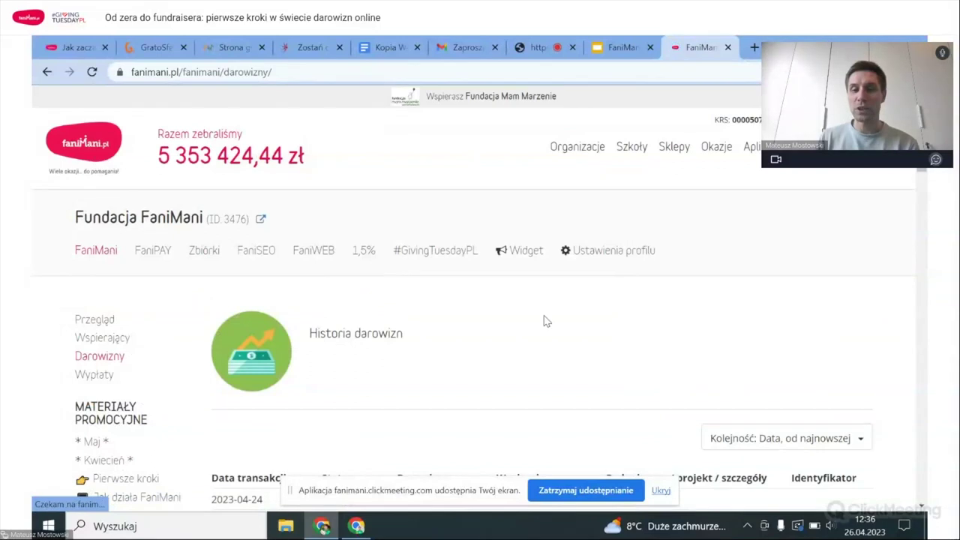
scroll(546, 321, down, 5)
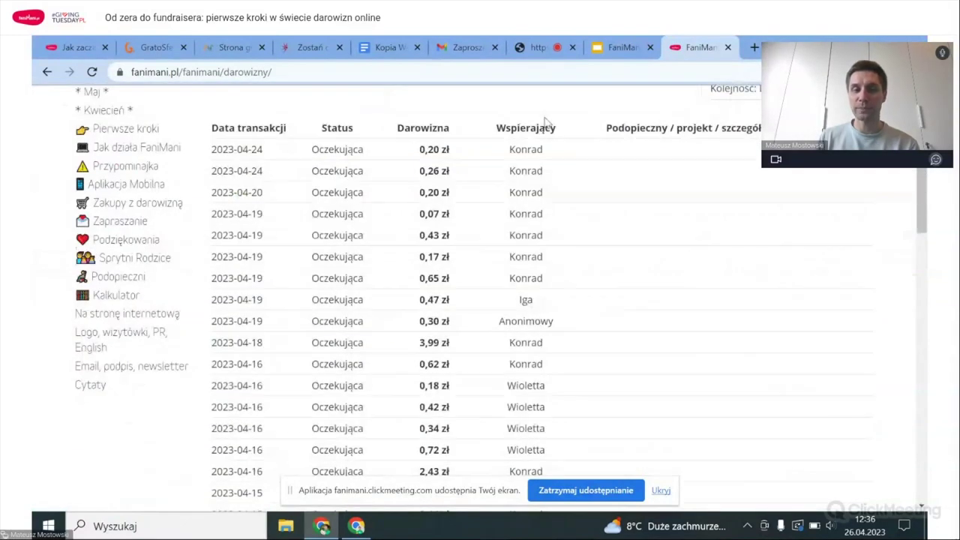
drag(558, 153, 217, 152)
drag(561, 176, 248, 171)
click(551, 195)
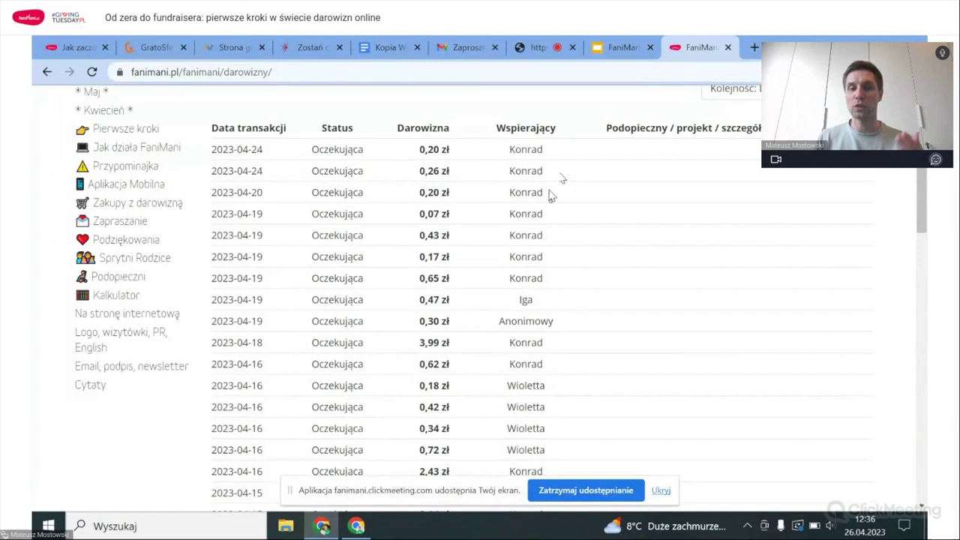
drag(255, 192, 553, 196)
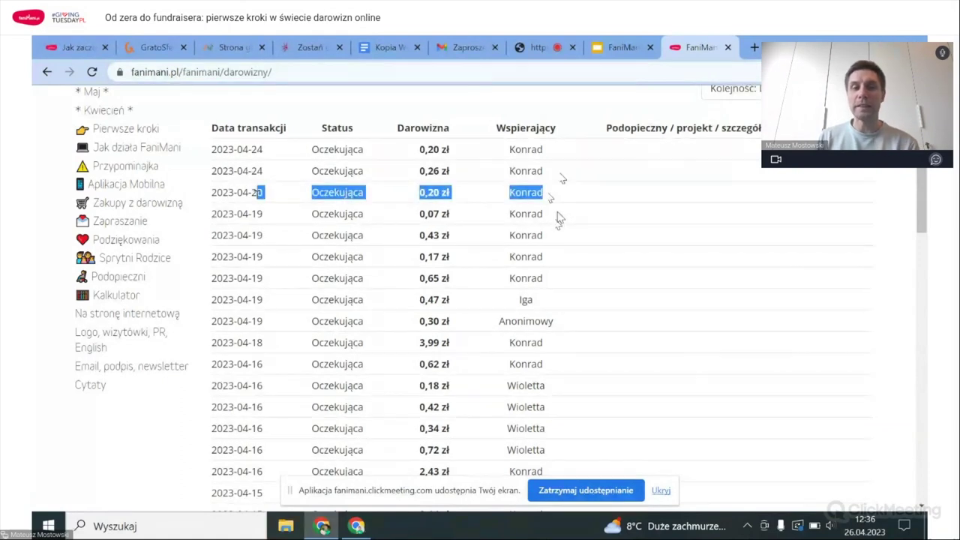
click(555, 214)
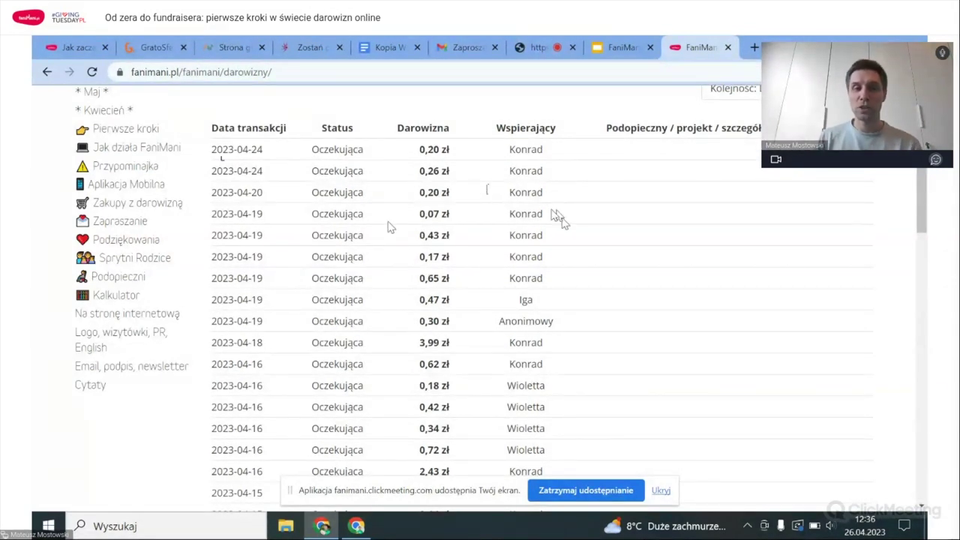
double_click(336, 192)
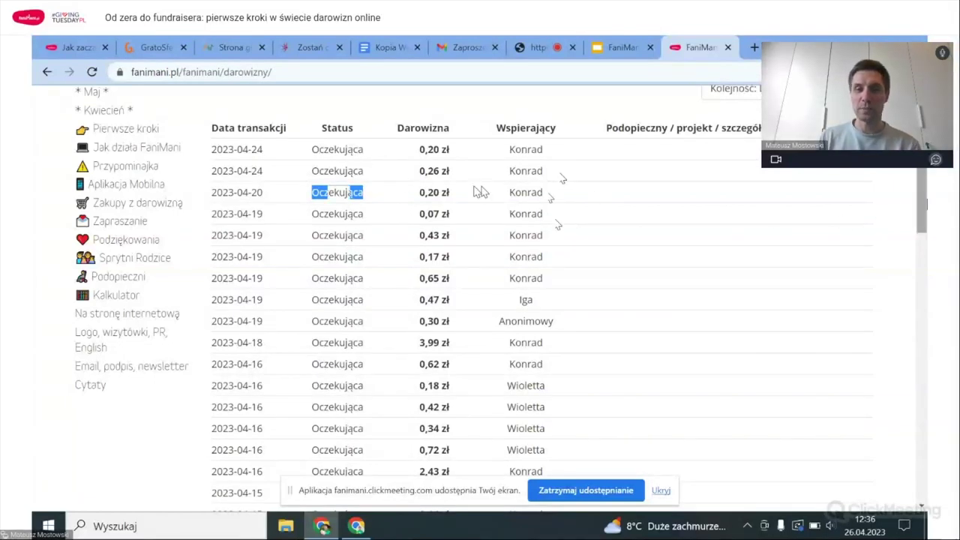
Go to page 5 of the donation history and highlight examples of the "Potwierdzona" and "Gotowe do wypłaty" statuses.
scroll(558, 218, down, 6)
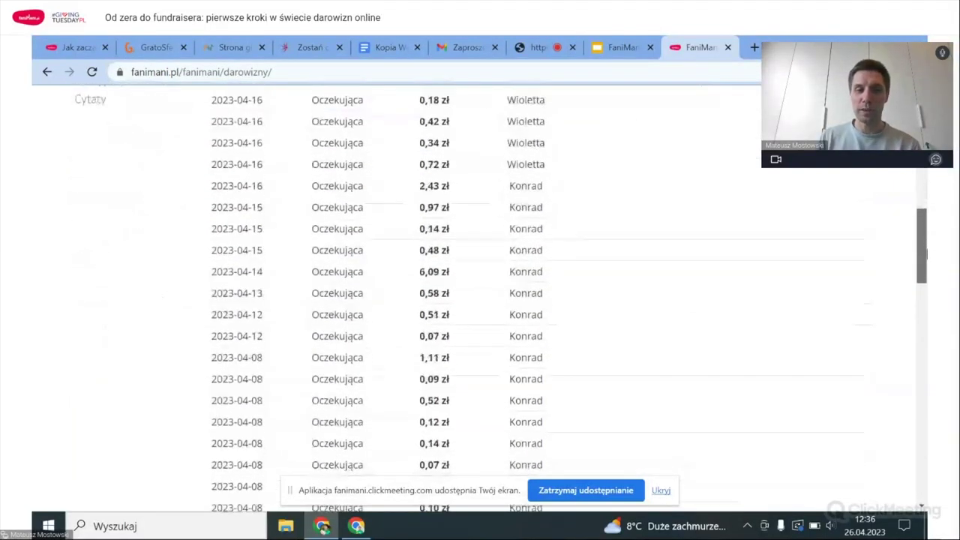
scroll(493, 355, down, 7)
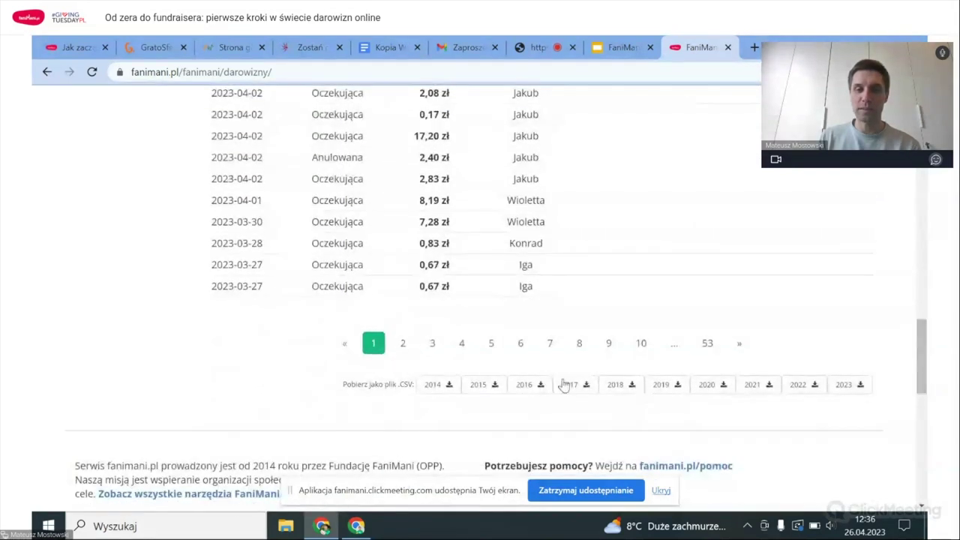
click(491, 343)
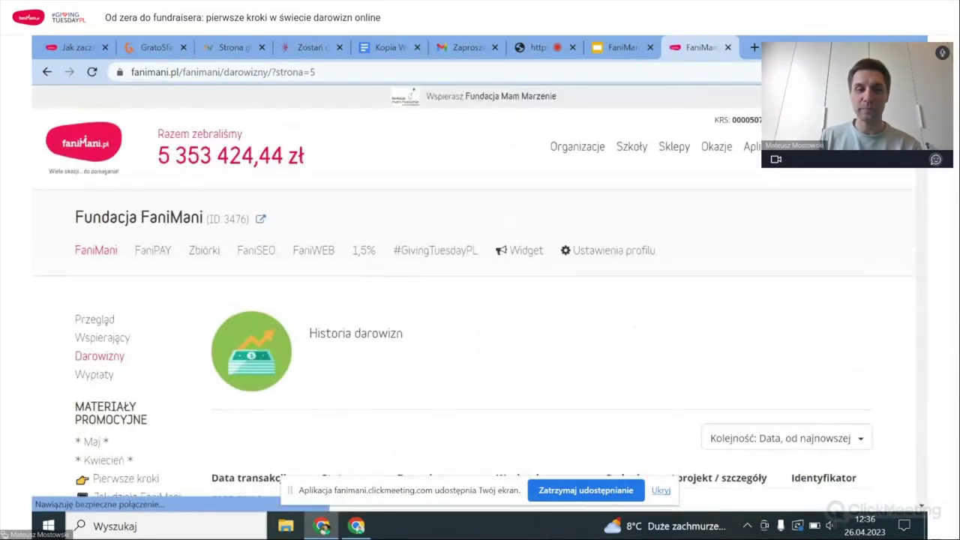
scroll(632, 322, down, 2)
scroll(531, 211, down, 10)
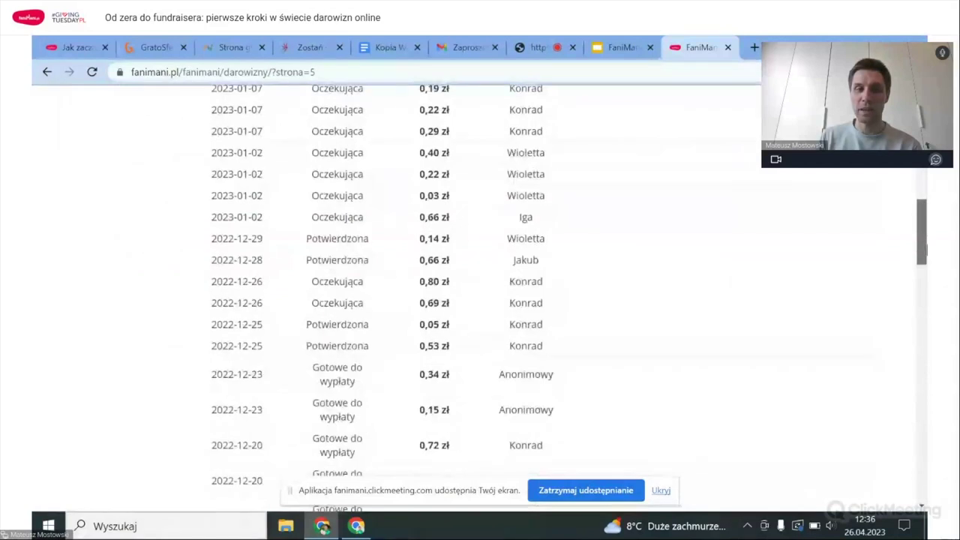
drag(306, 185, 375, 192)
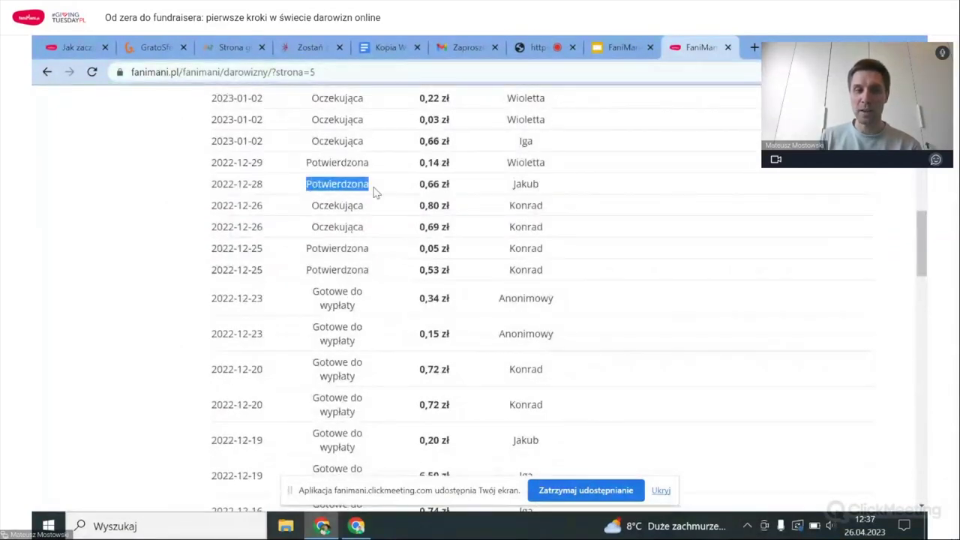
drag(306, 249, 375, 258)
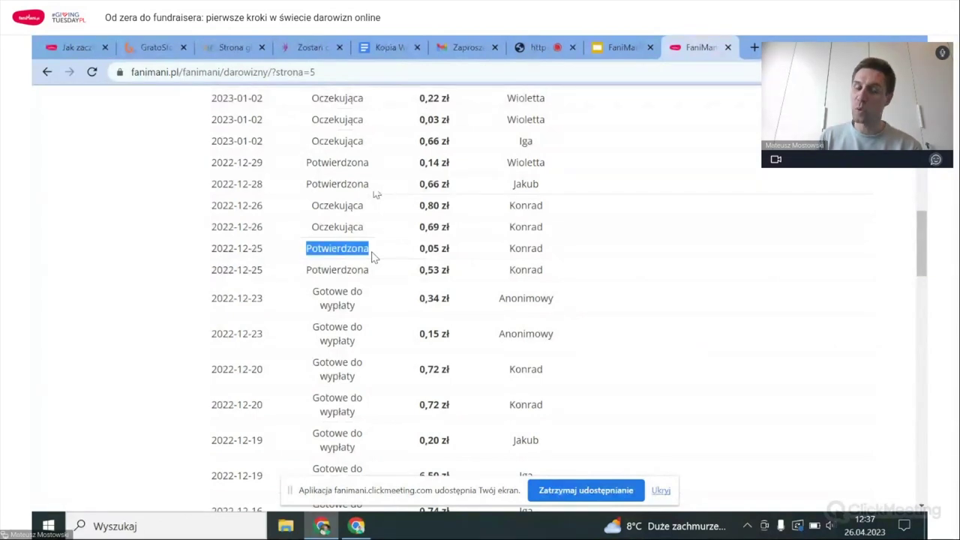
drag(308, 294, 368, 302)
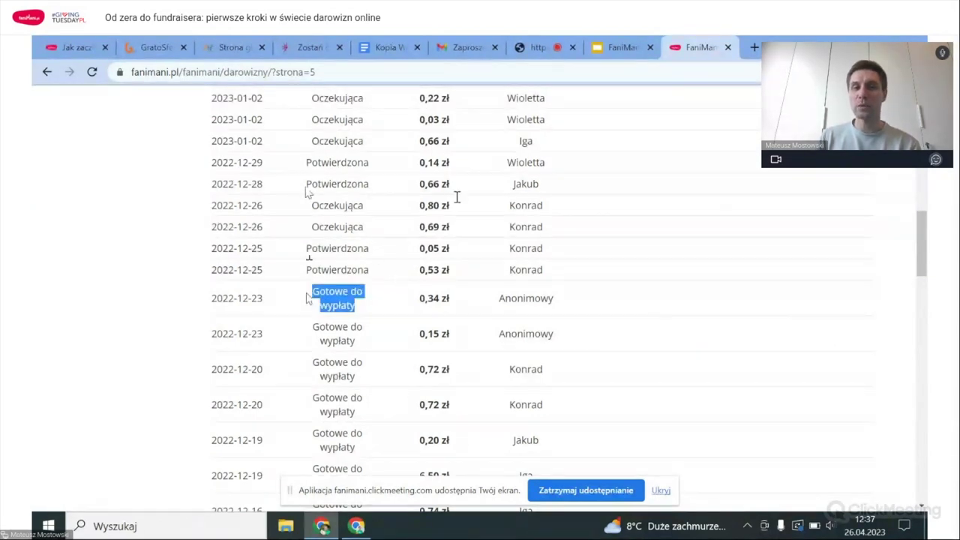
Switch to the Google Slides presentation, show slide 3 about donation statuses in full screen and end the slideshow.
click(621, 49)
click(120, 334)
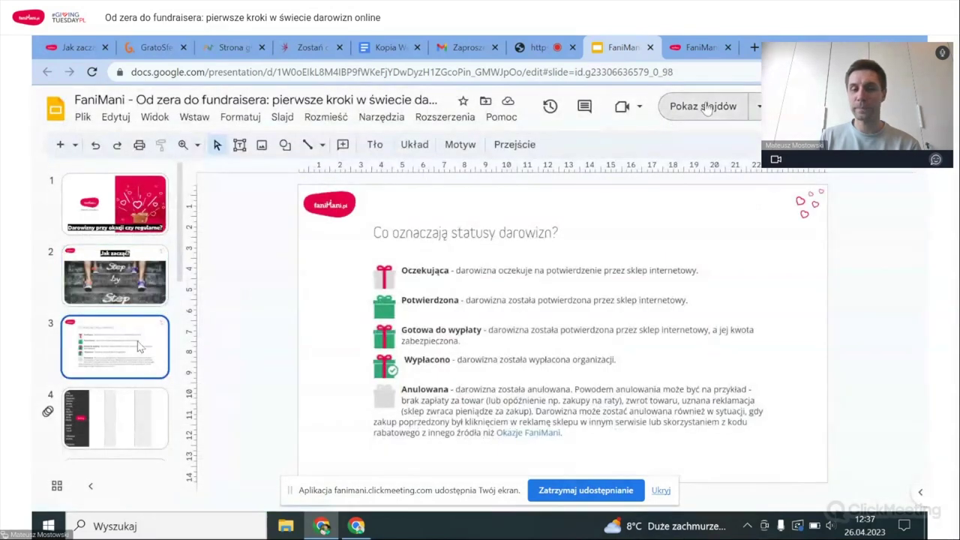
click(703, 106)
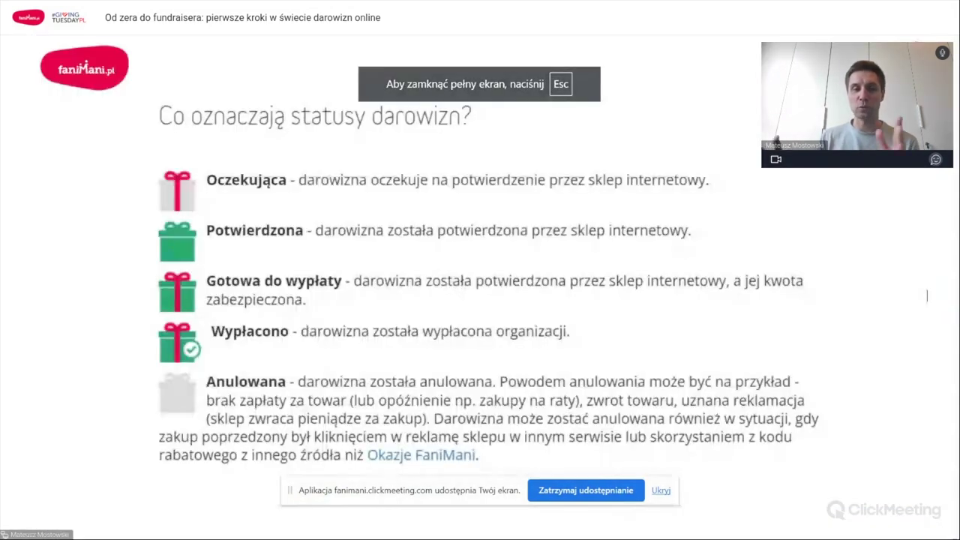
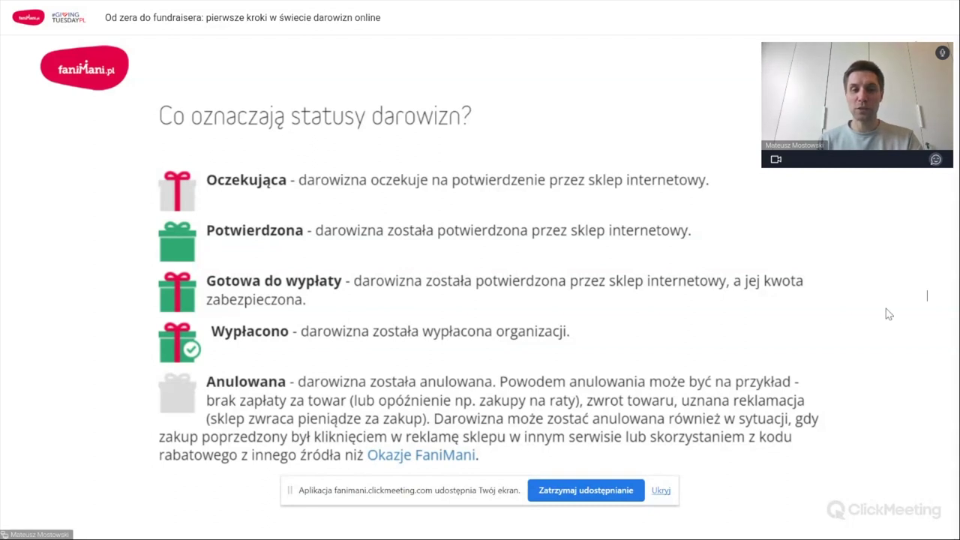
key(Escape)
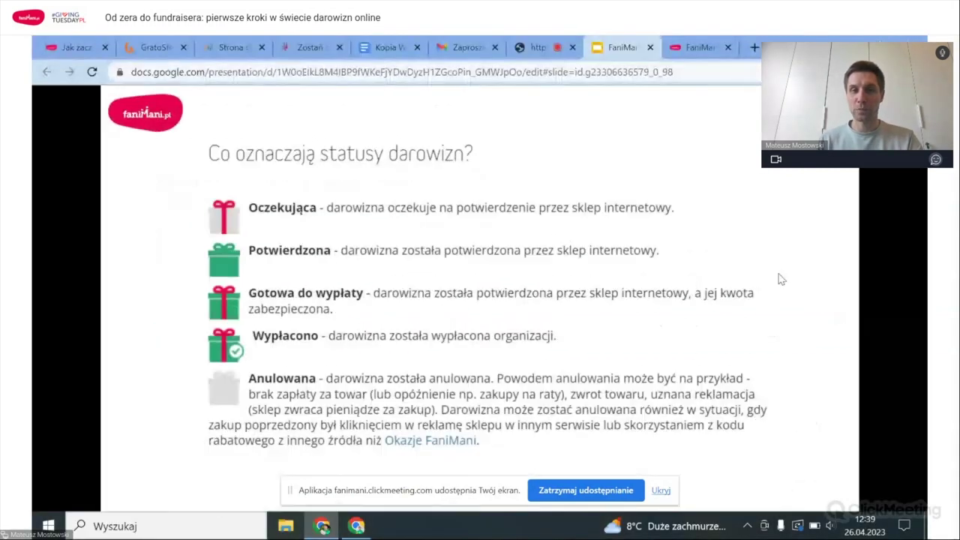
Return to FaniMani.pl, open the organization's overview and show the explanation of the previous quarter's ready-for-payout amount under "Rozliczenia".
click(686, 53)
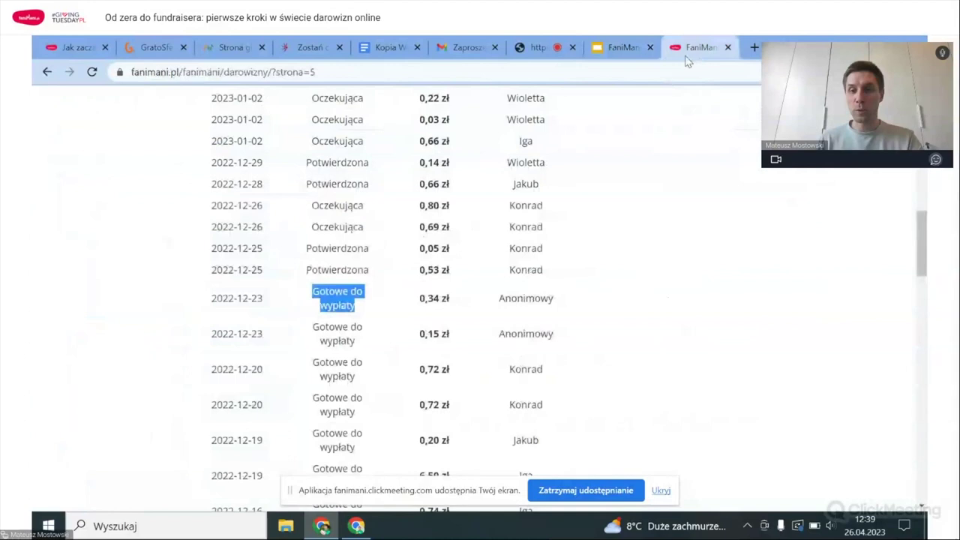
drag(923, 243, 923, 113)
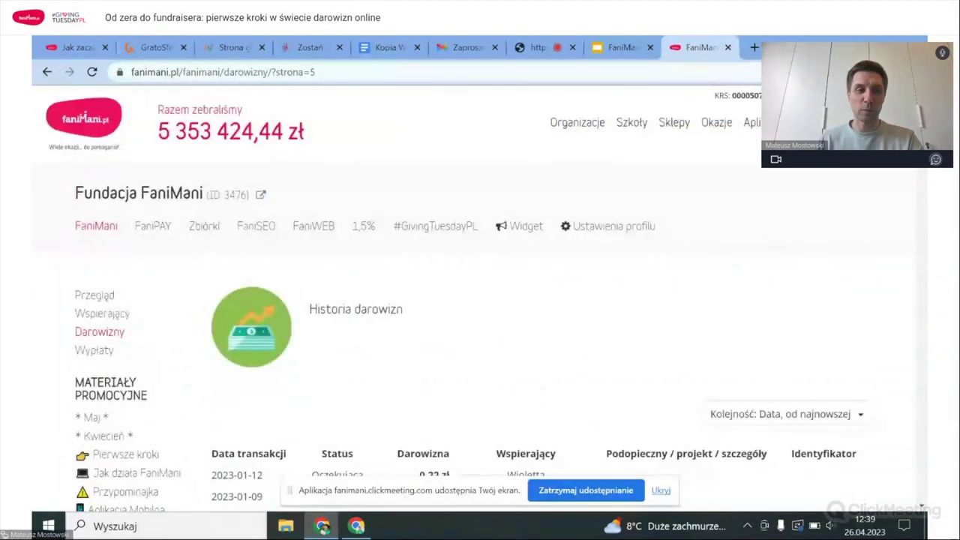
scroll(95, 300, down, 1)
click(86, 225)
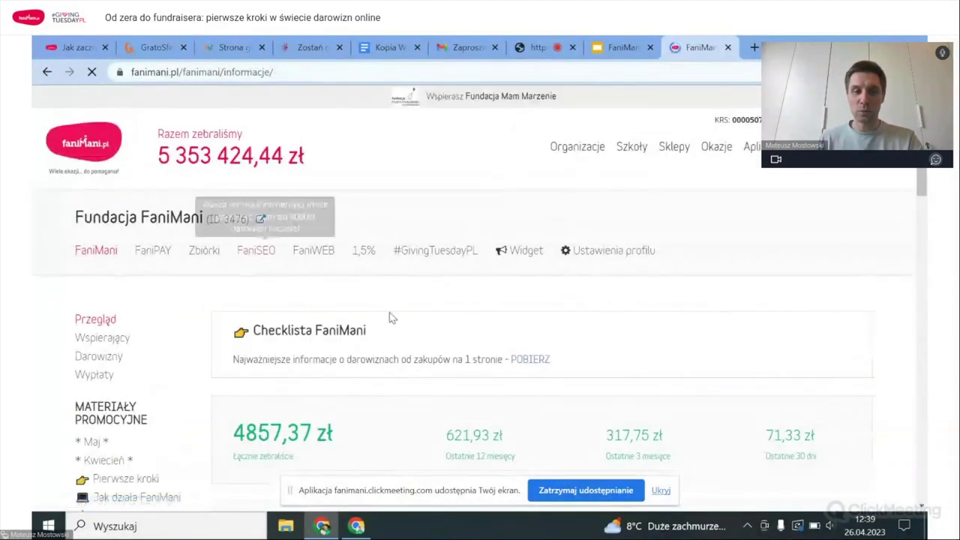
scroll(391, 315, down, 3)
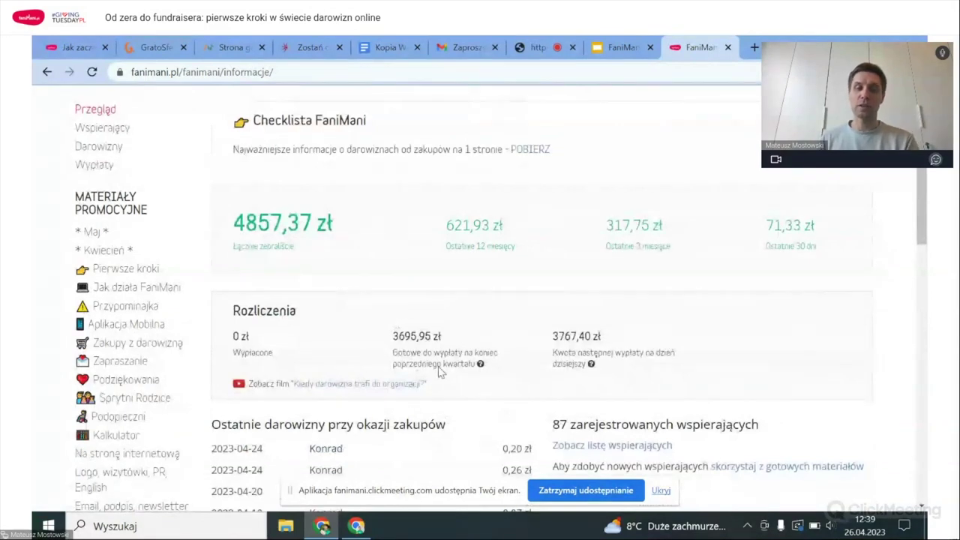
mouse_move(481, 367)
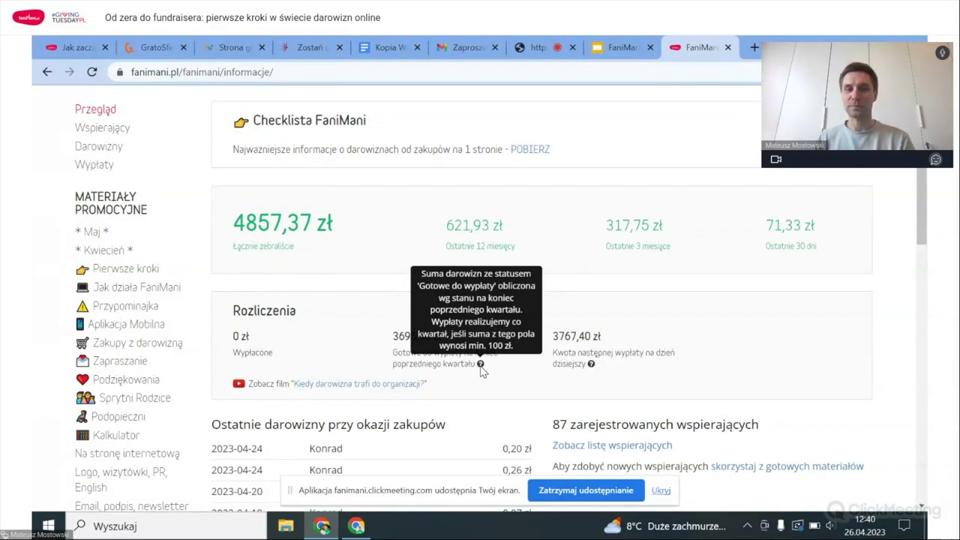
Present the donation status slide from Google Slides in full screen again, end the slideshow and return to the FaniMani.pl overview.
click(618, 45)
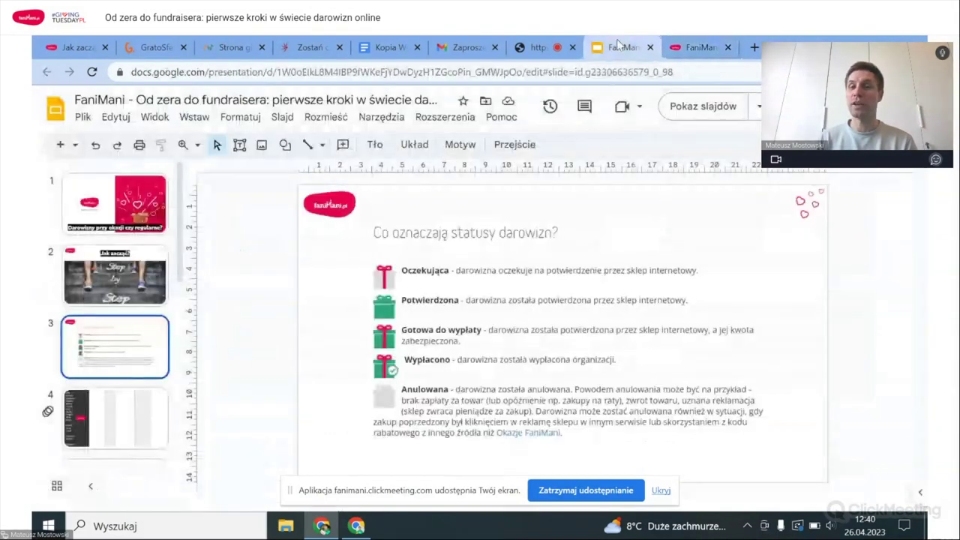
click(713, 109)
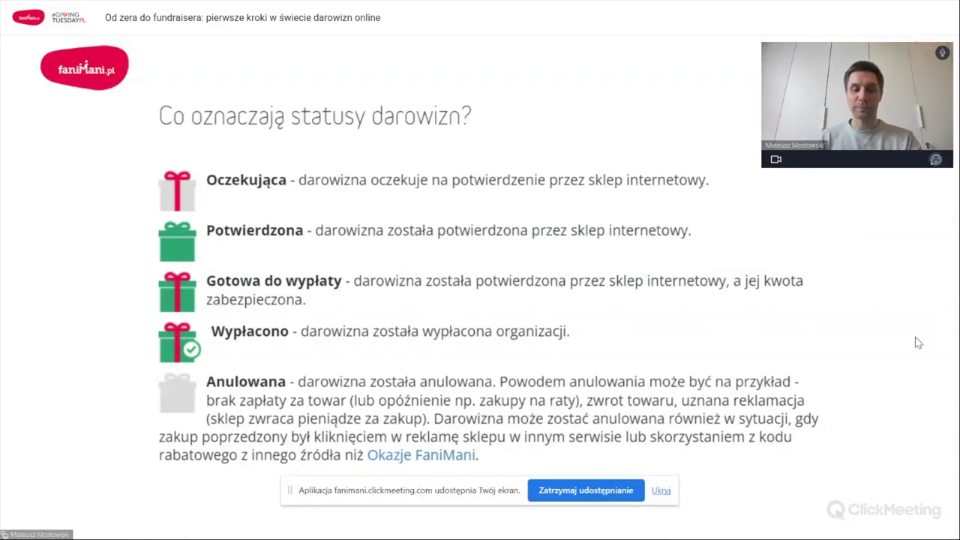
key(Escape)
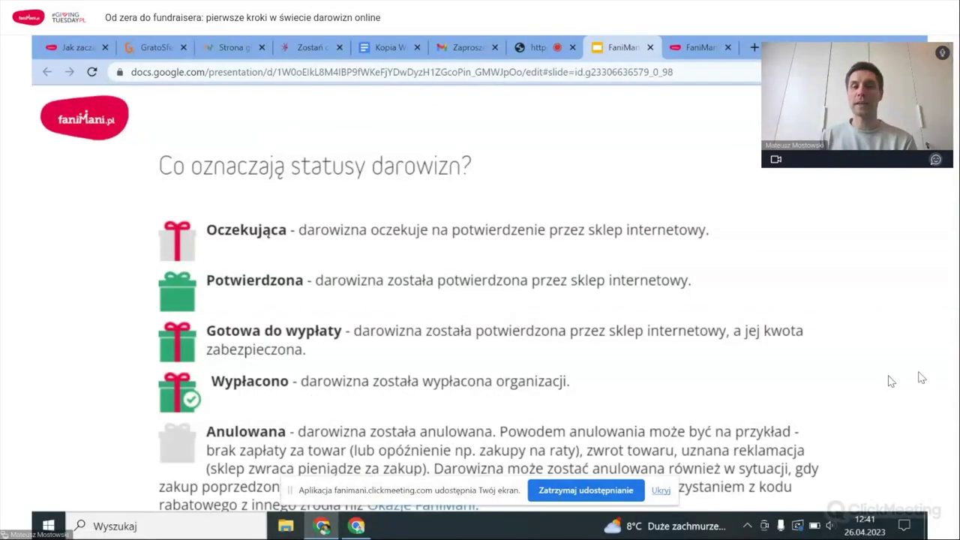
click(702, 48)
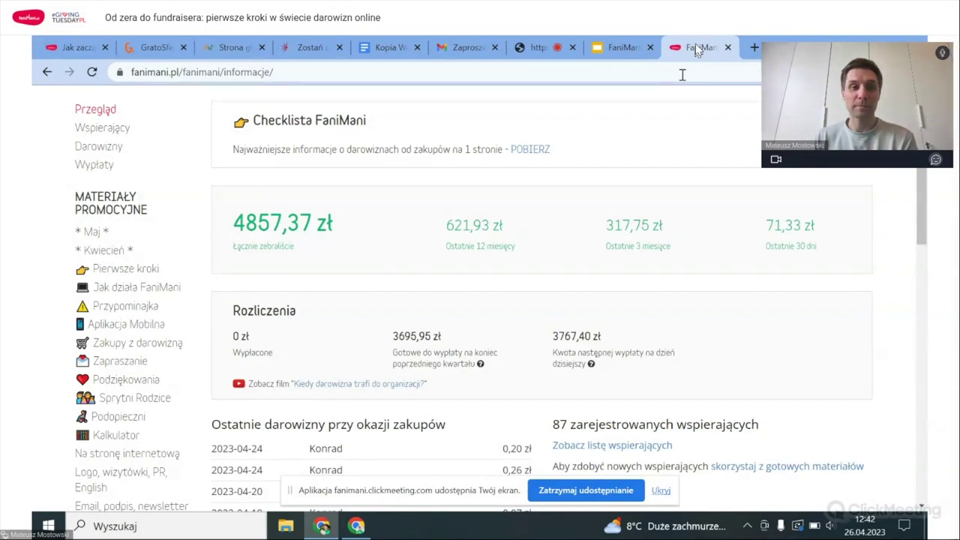
Switch to the "Zaproszenie" e-mail in Gmail and highlight its subject and part of the sender's name.
click(455, 46)
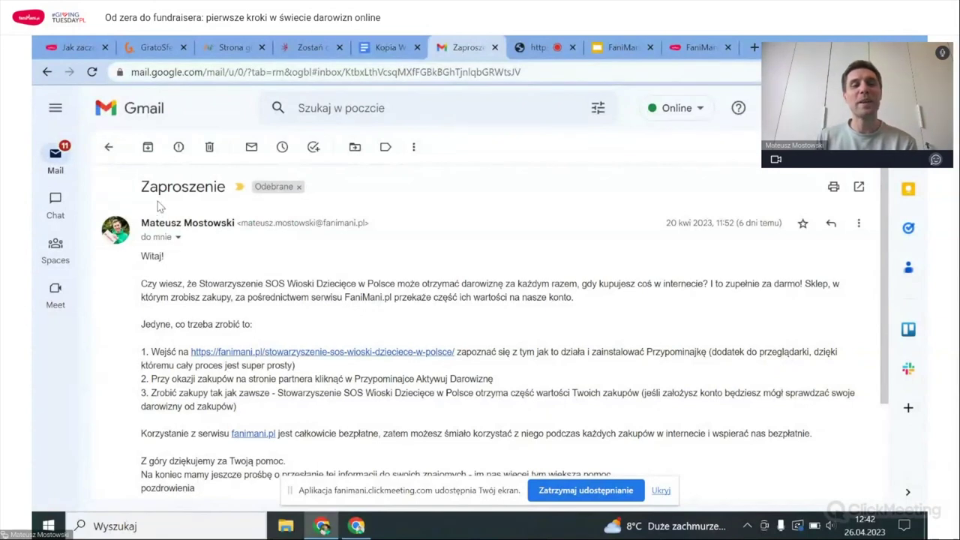
drag(142, 187, 224, 185)
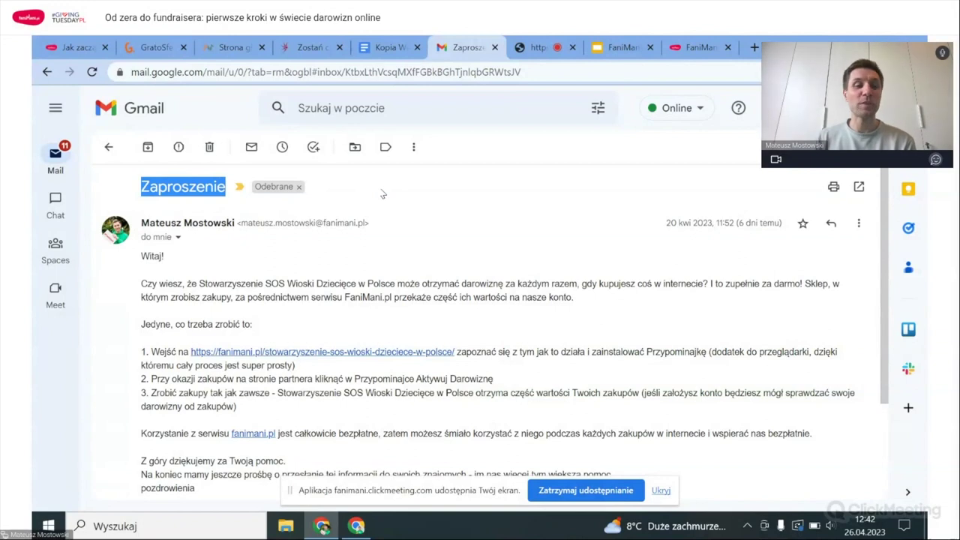
drag(141, 223, 164, 223)
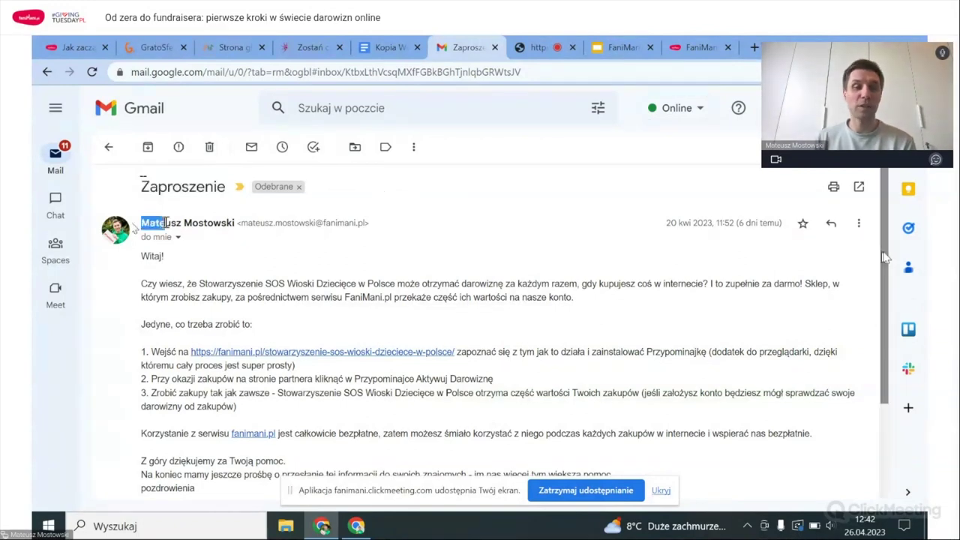
Highlight the organization's name in the invitation's opening sentence and the e-mail subject "Zaproszenie".
scroll(323, 270, down, 1)
drag(207, 237, 391, 239)
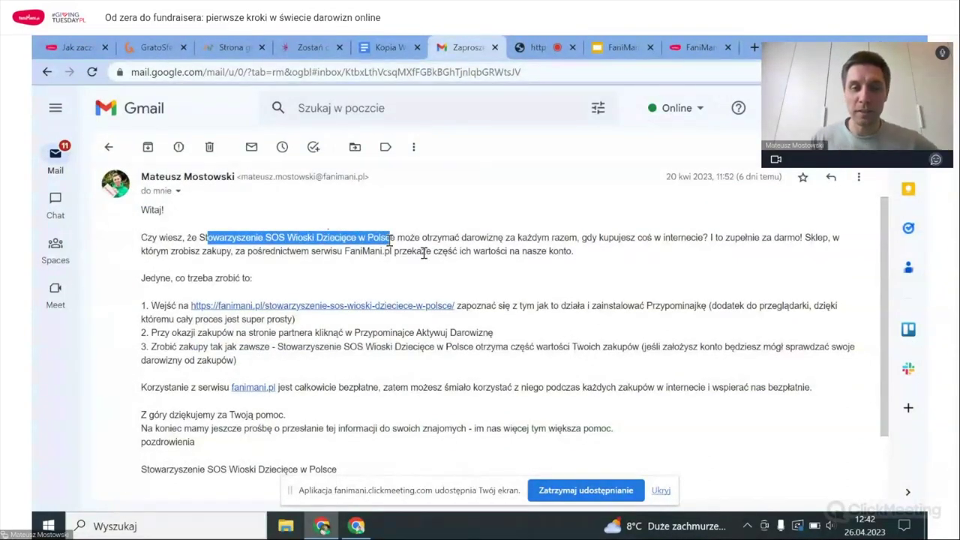
drag(366, 239, 339, 237)
click(349, 238)
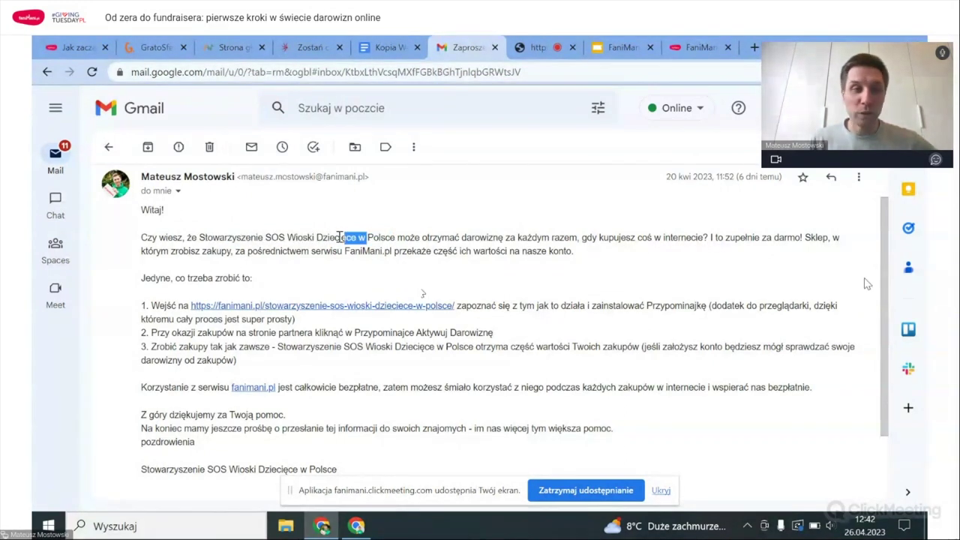
scroll(867, 283, up, 1)
drag(142, 173, 213, 172)
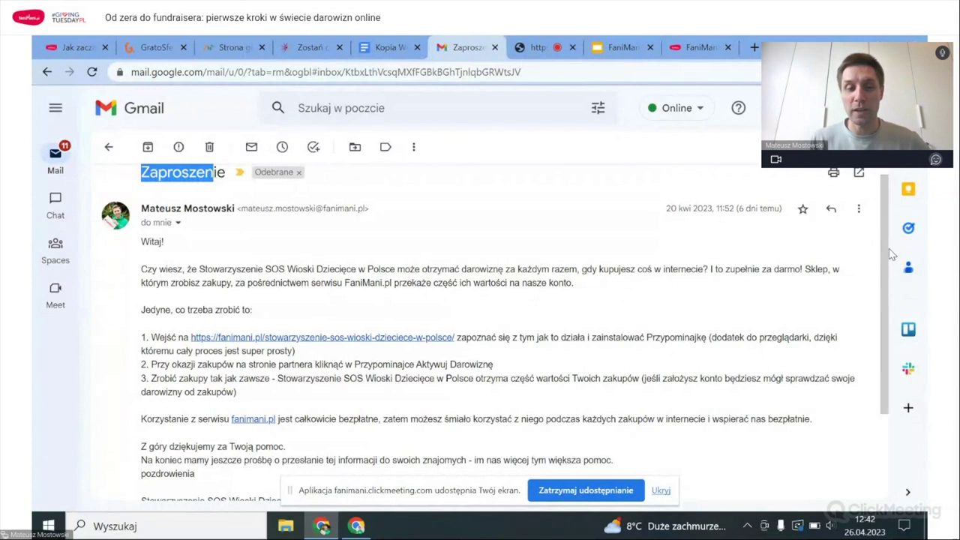
scroll(887, 255, down, 2)
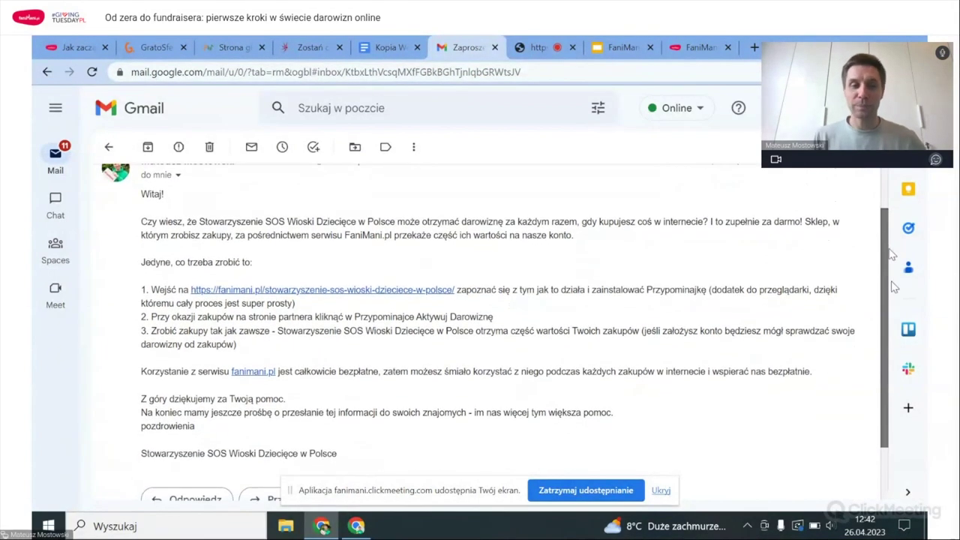
Open the organization's FaniMani.pl page from the e-mail link, highlight its supporter count and show the phone and tablet instructions.
click(392, 285)
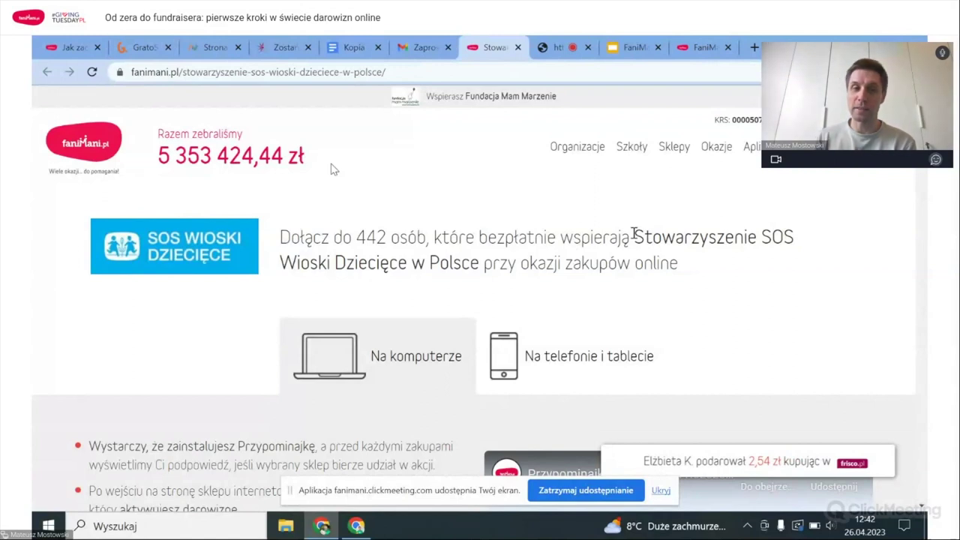
drag(330, 237, 400, 237)
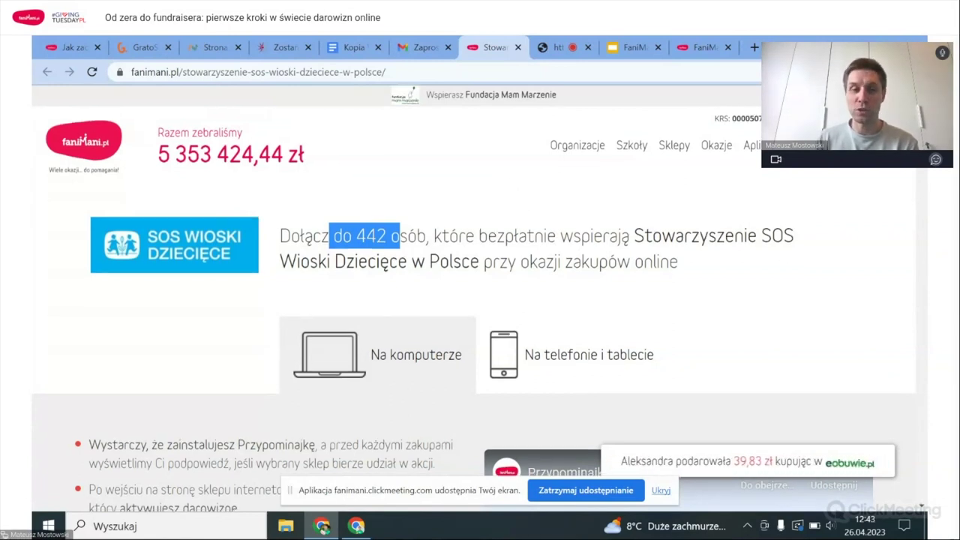
scroll(790, 198, down, 2)
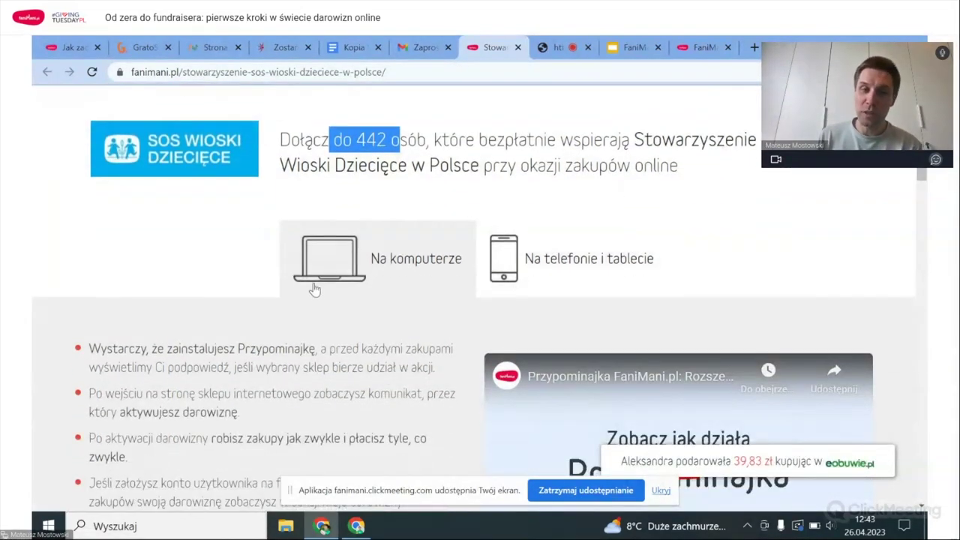
click(585, 278)
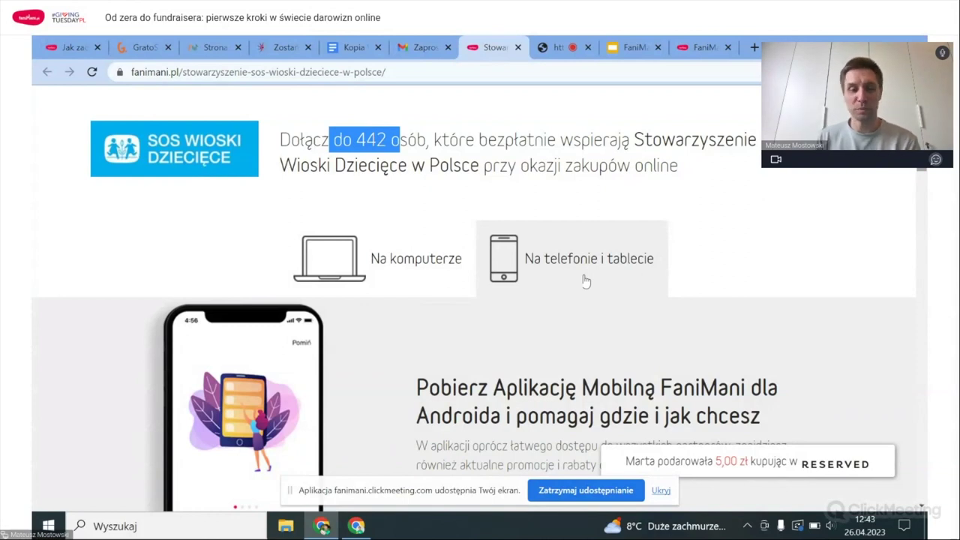
Review the partner shops and donation process, highlighting the organization's name in the donation explanation and in its profile heading.
scroll(586, 280, down, 5)
scroll(480, 270, down, 10)
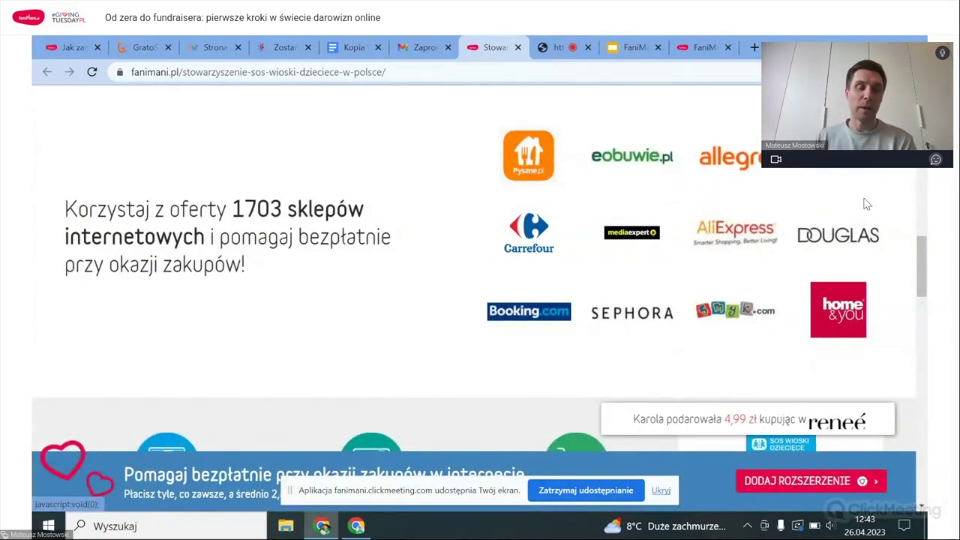
drag(926, 260, 925, 300)
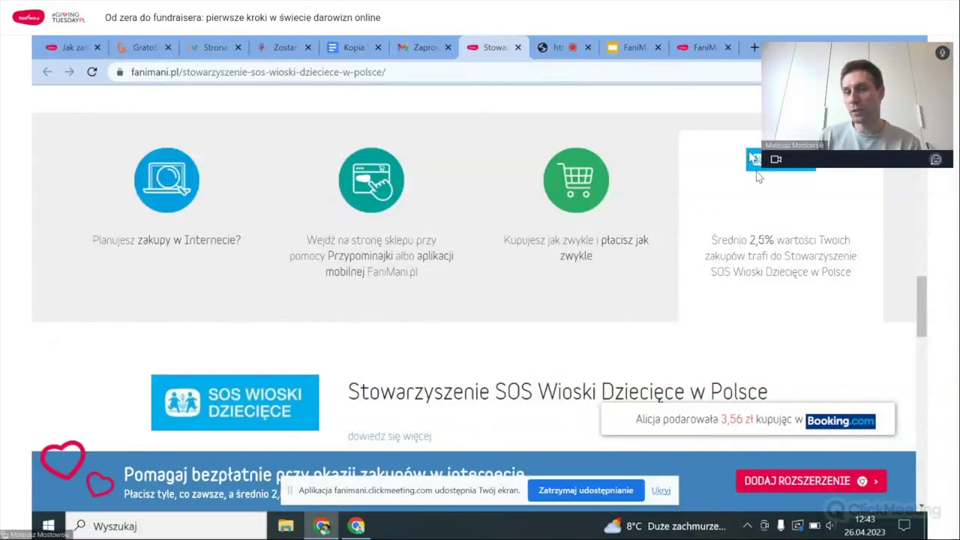
drag(784, 255, 859, 288)
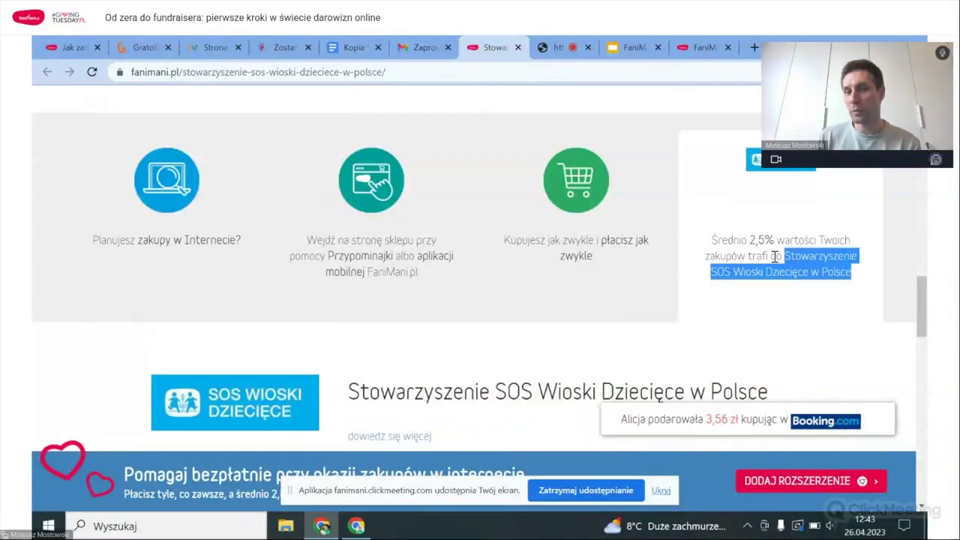
click(855, 290)
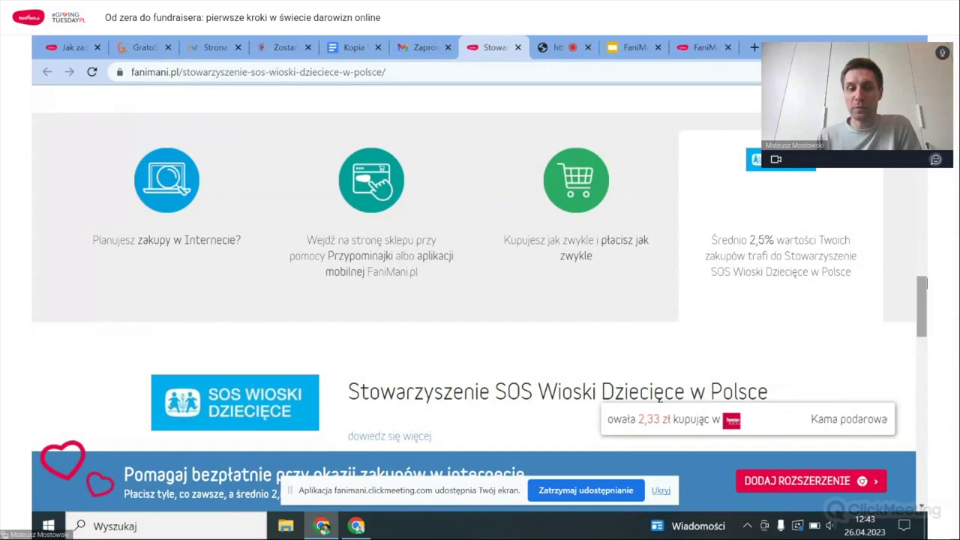
scroll(923, 309, down, 3)
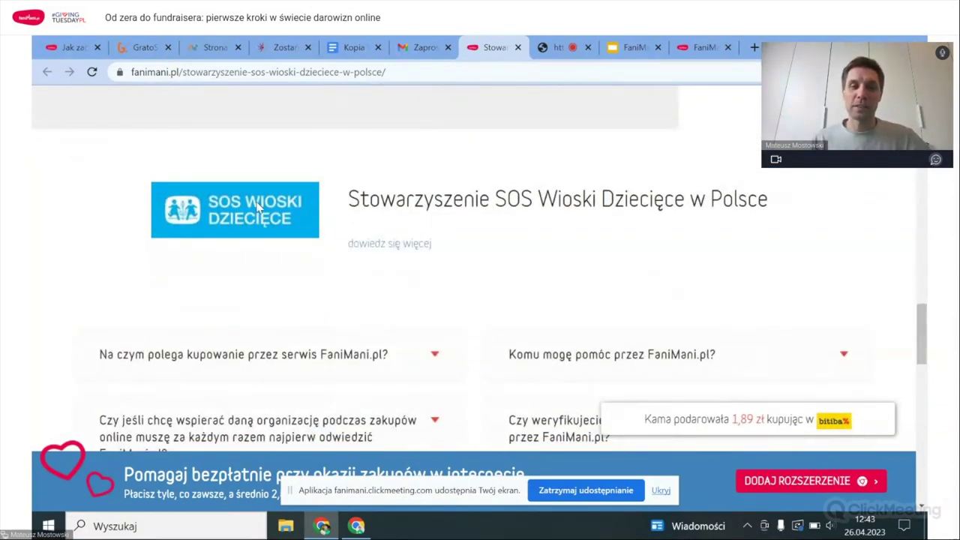
drag(352, 198, 723, 200)
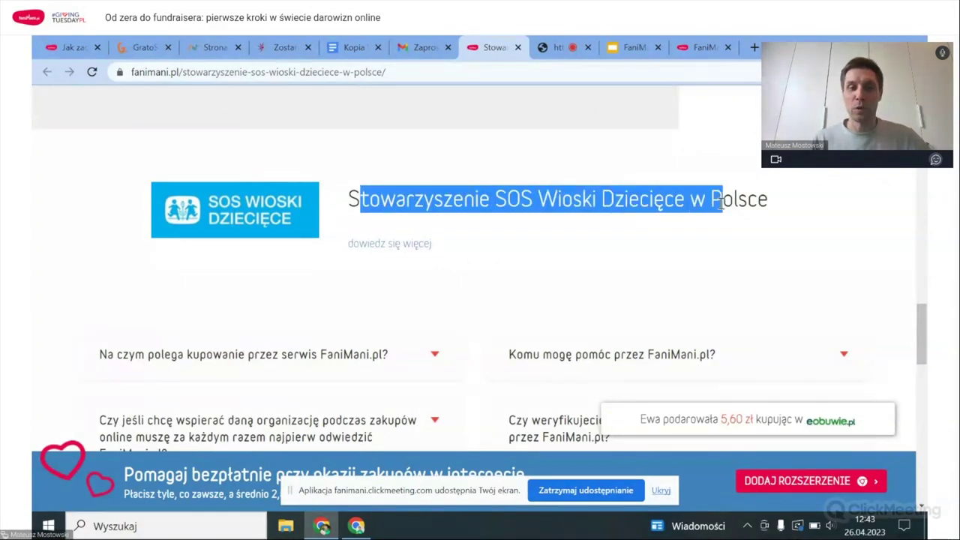
Expand the organization's description and highlight its postal address, website and Facebook link.
click(424, 243)
click(536, 302)
drag(499, 278, 355, 280)
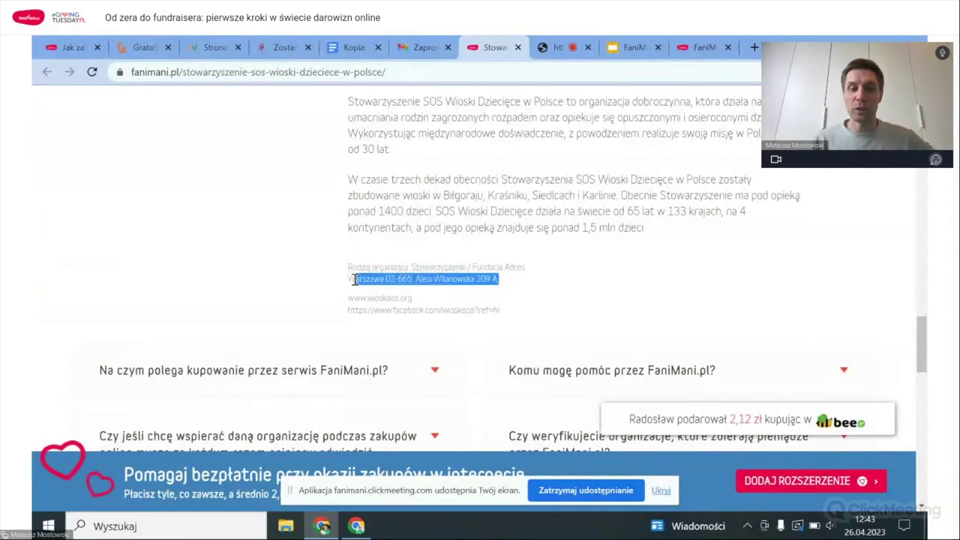
drag(354, 280, 348, 279)
drag(500, 315, 315, 295)
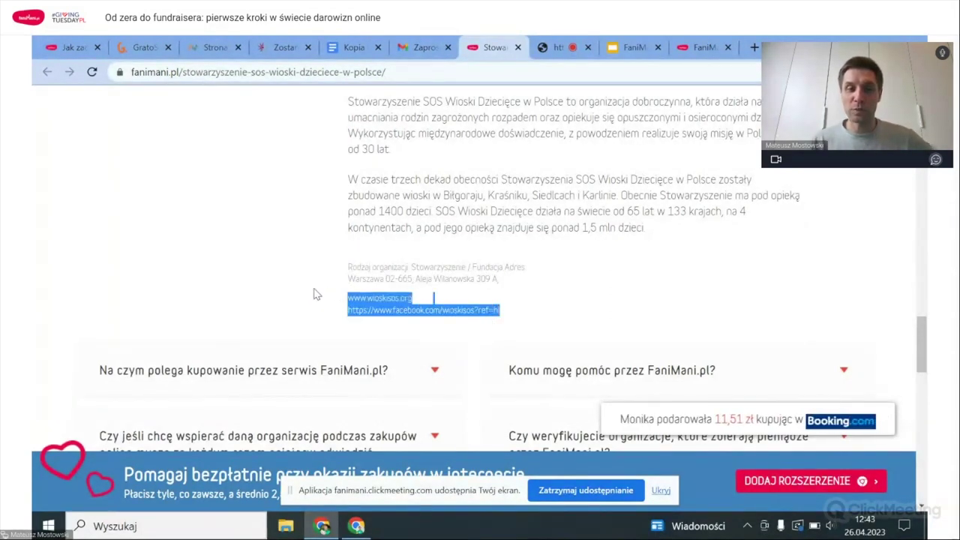
click(603, 288)
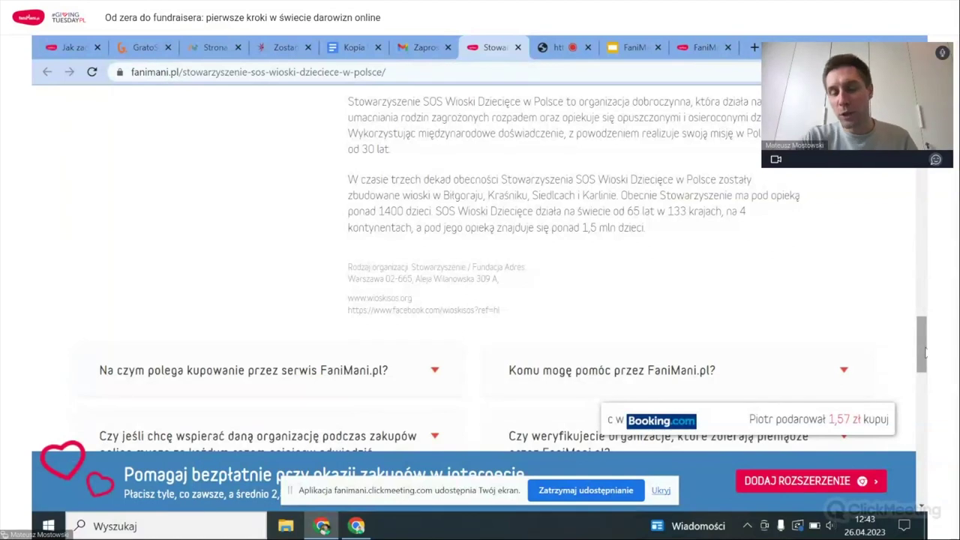
Choose to add the extension from the organization's page and open the Przypominajka FaniMani.pl listing in the Chrome Web Store.
drag(924, 353, 927, 306)
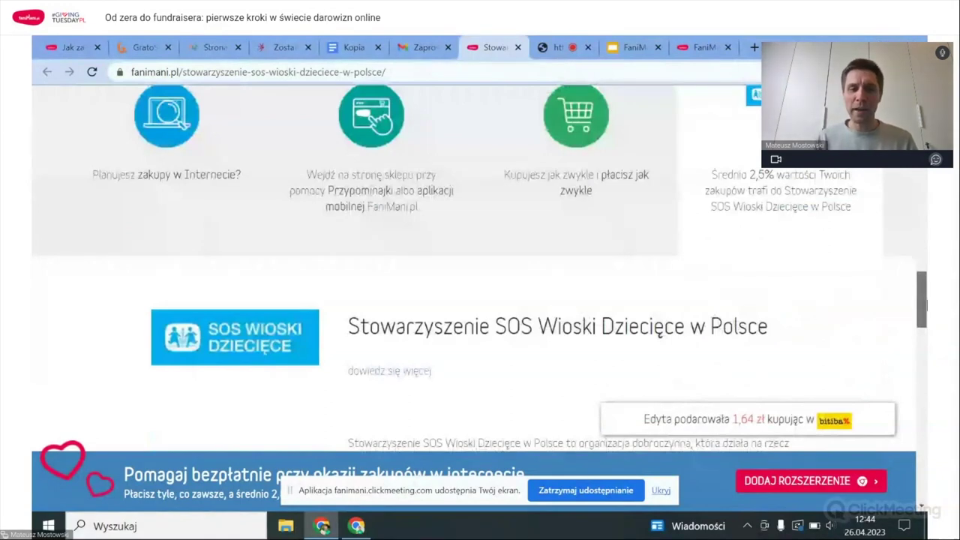
scroll(642, 323, down, 1)
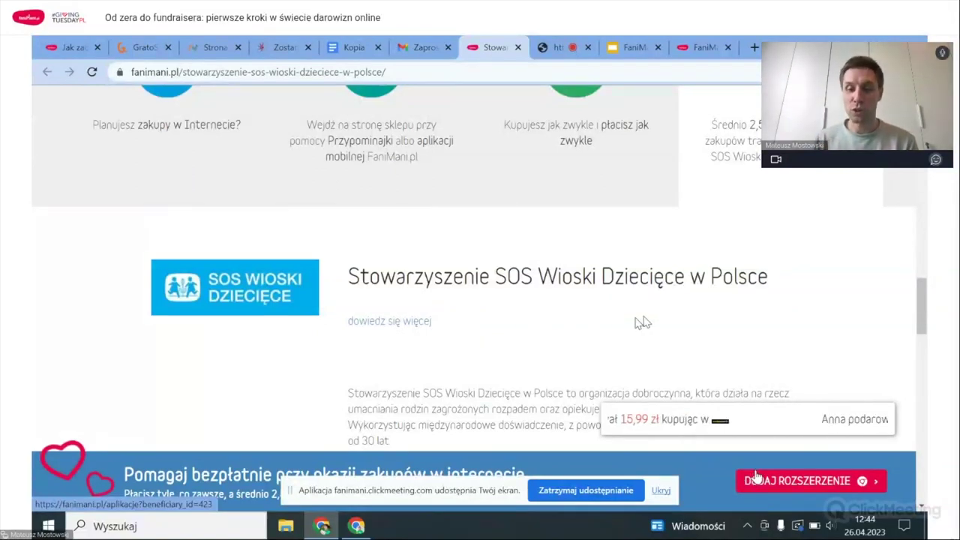
click(765, 486)
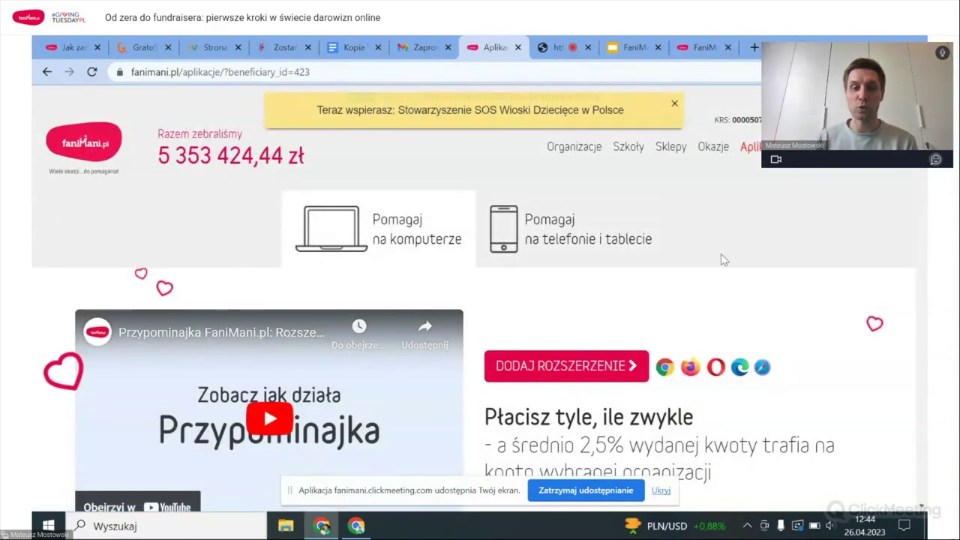
scroll(685, 282, down, 1)
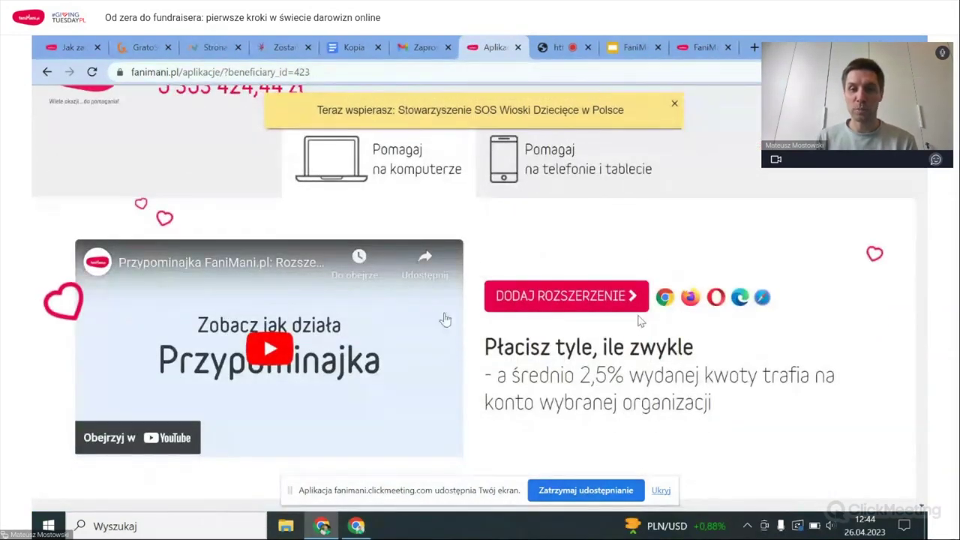
click(545, 303)
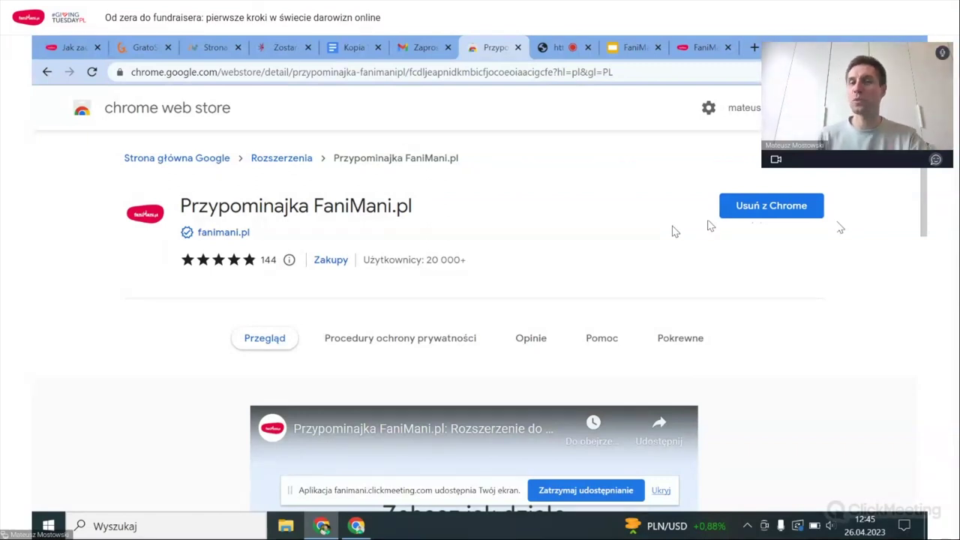
Search Google for "buty trekkingowe" in a new browser tab.
click(754, 49)
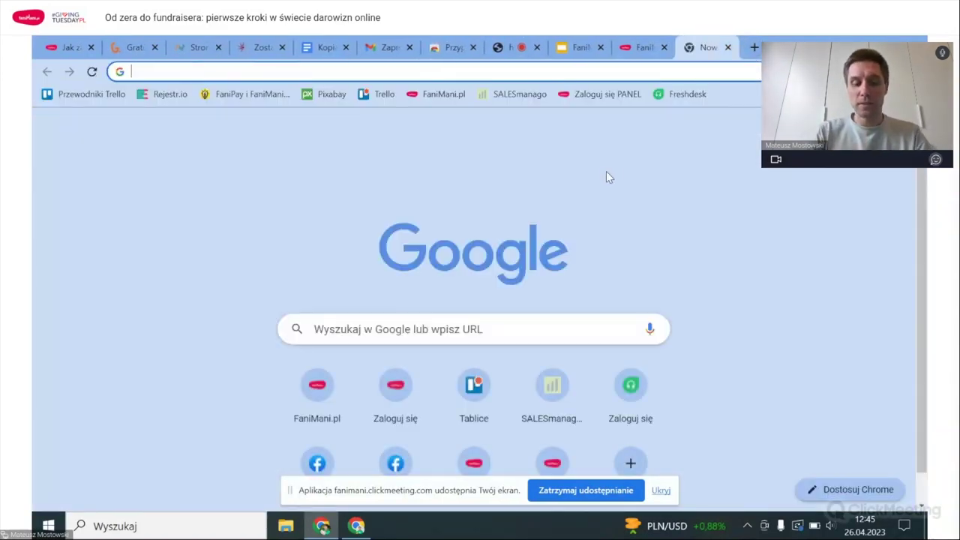
text(buty)
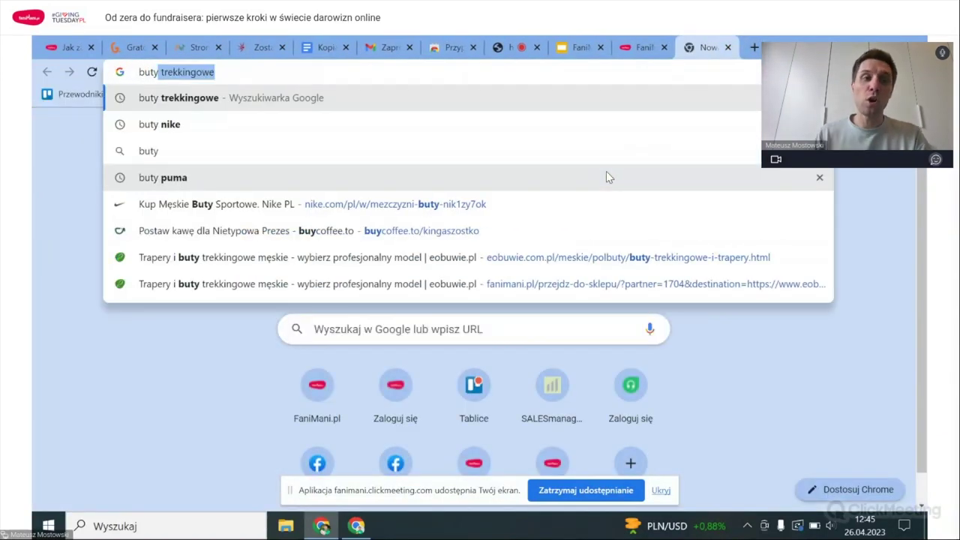
click(293, 102)
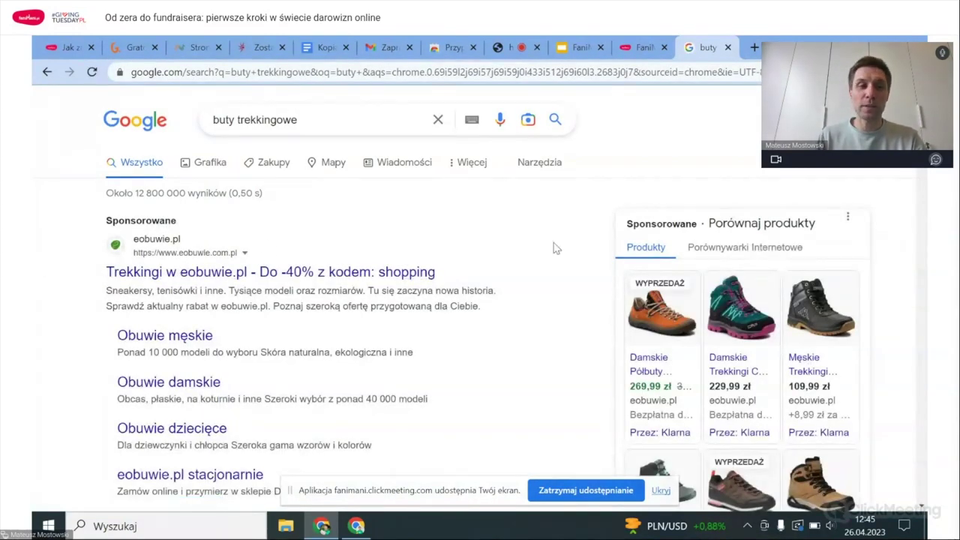
Highlight the sponsored eobuwie.pl result, then open the regular eobuwie.com.pl result marked with a 3,5% donation.
scroll(555, 248, down, 2)
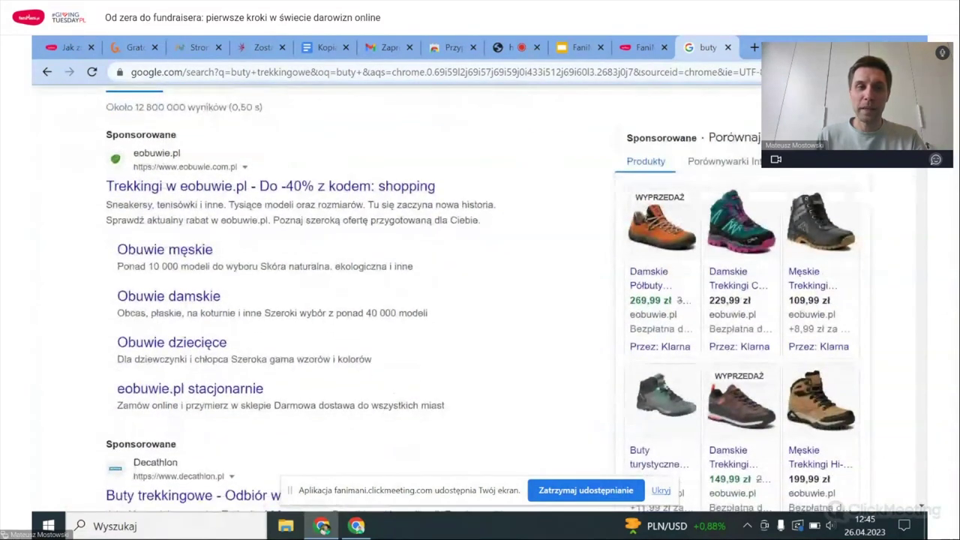
drag(105, 136, 193, 161)
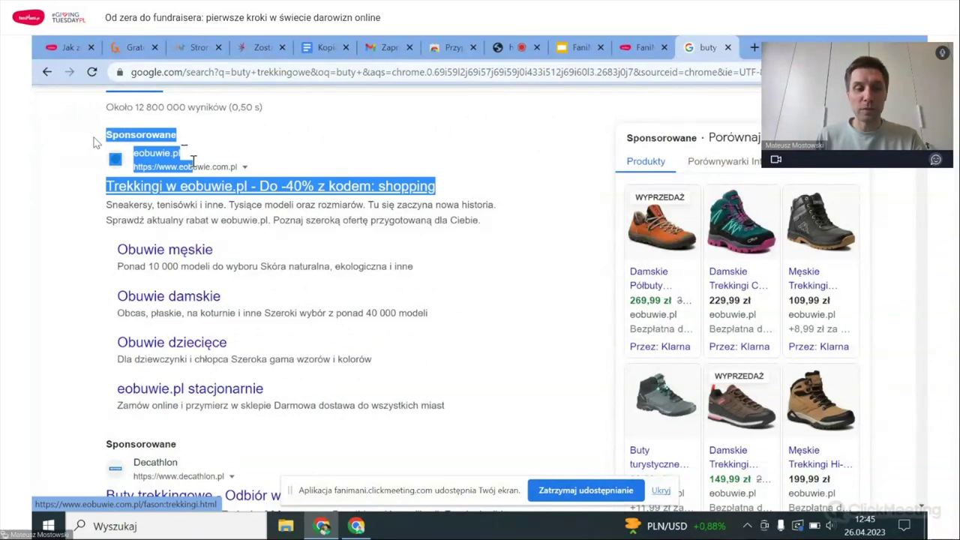
click(95, 143)
scroll(171, 190, down, 5)
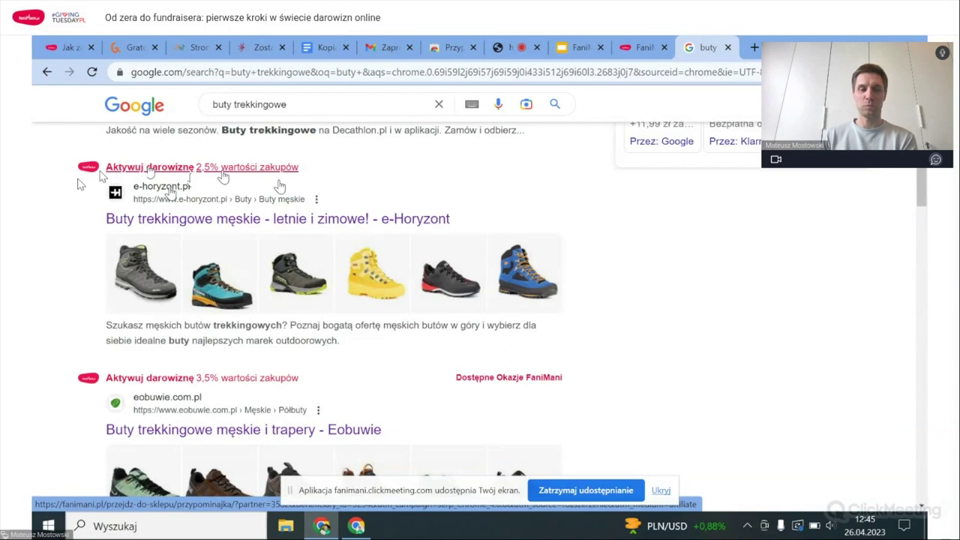
scroll(214, 193, down, 2)
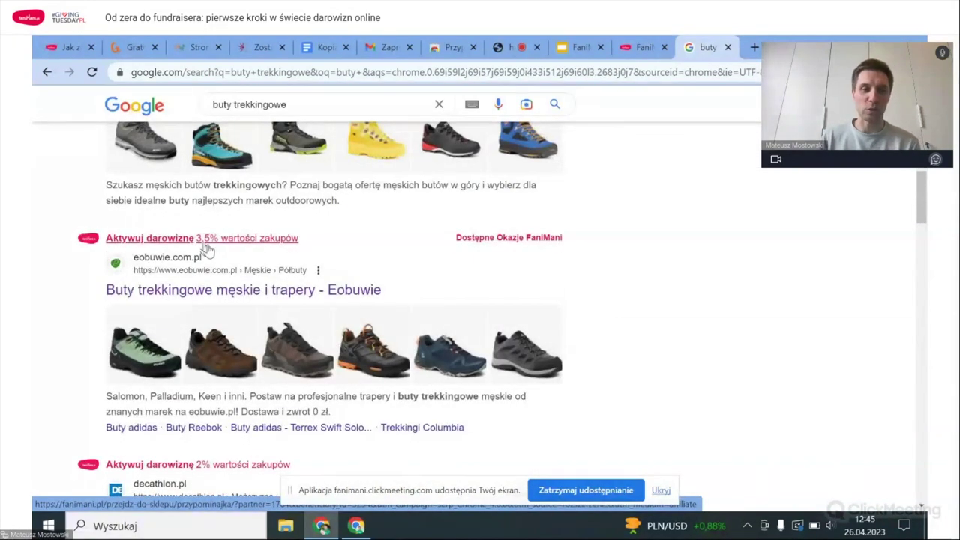
click(178, 271)
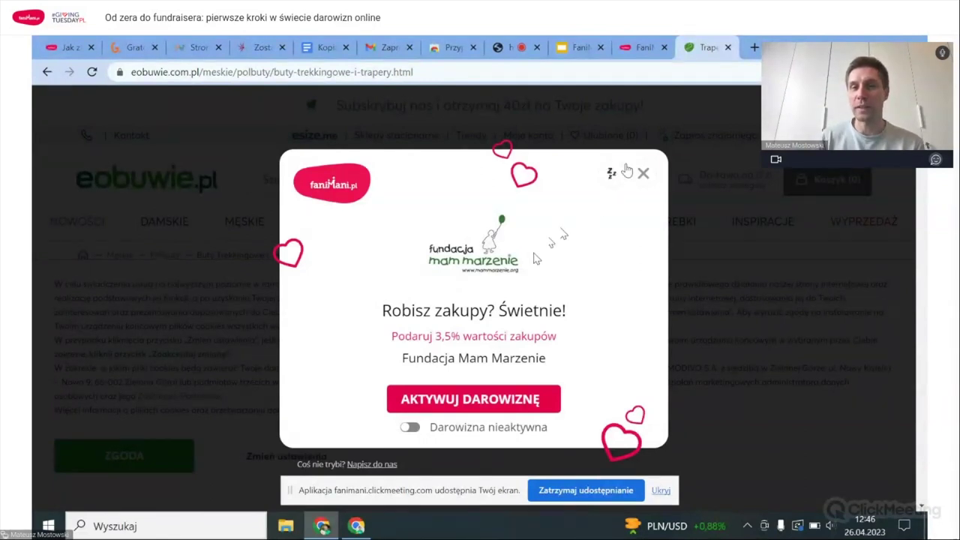
Return to the FaniMani.pl site, open its organization list and search it for "sos".
click(644, 47)
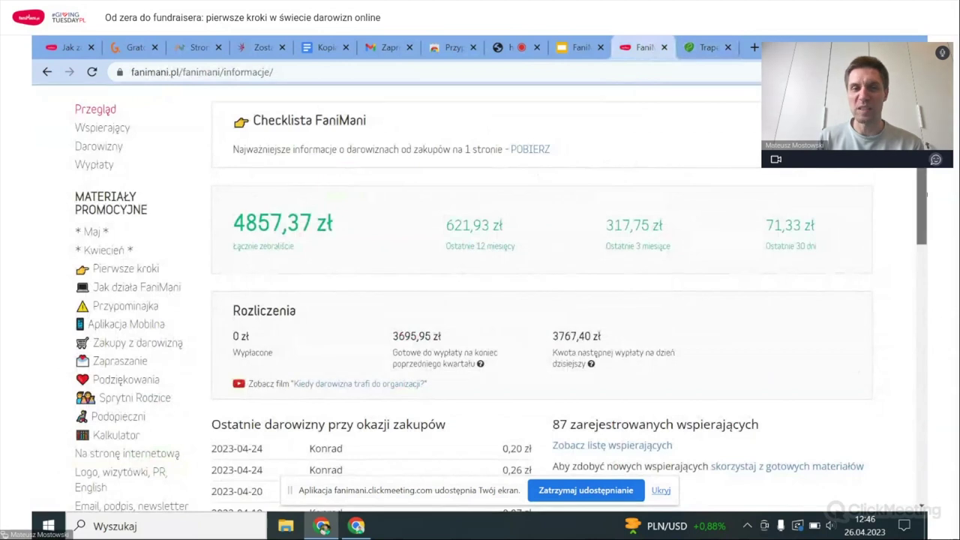
click(581, 148)
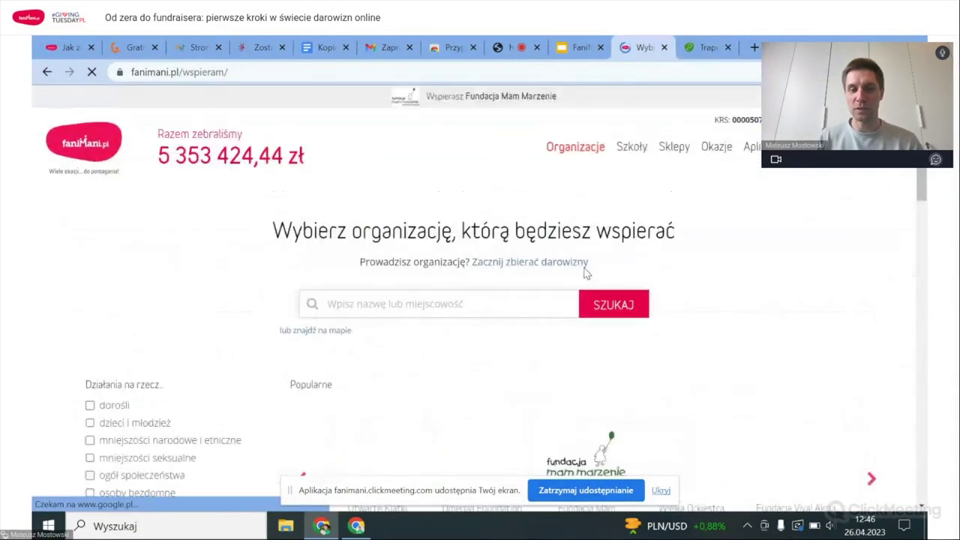
click(453, 310)
text(sos)
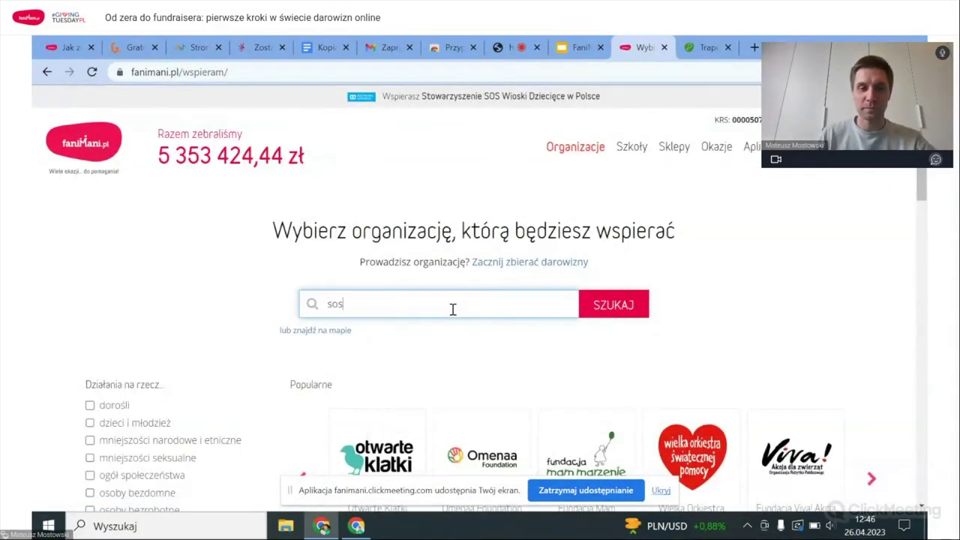
key(Return)
scroll(447, 319, down, 2)
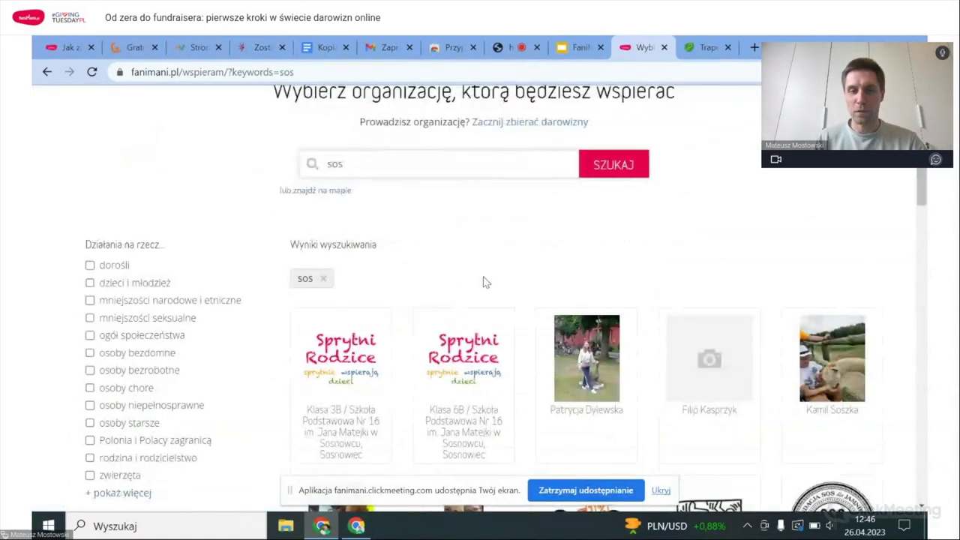
scroll(487, 285, down, 5)
scroll(464, 332, down, 5)
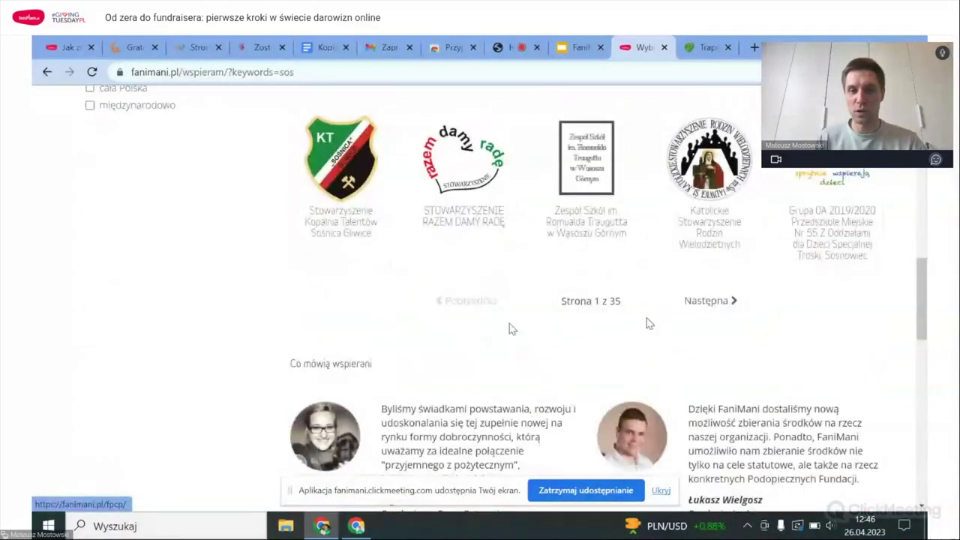
Refine the organization search to "sos wioski" and open the page of Stowarzyszenie SOS Wioski Dziecięce w Polsce.
scroll(390, 199, up, 10)
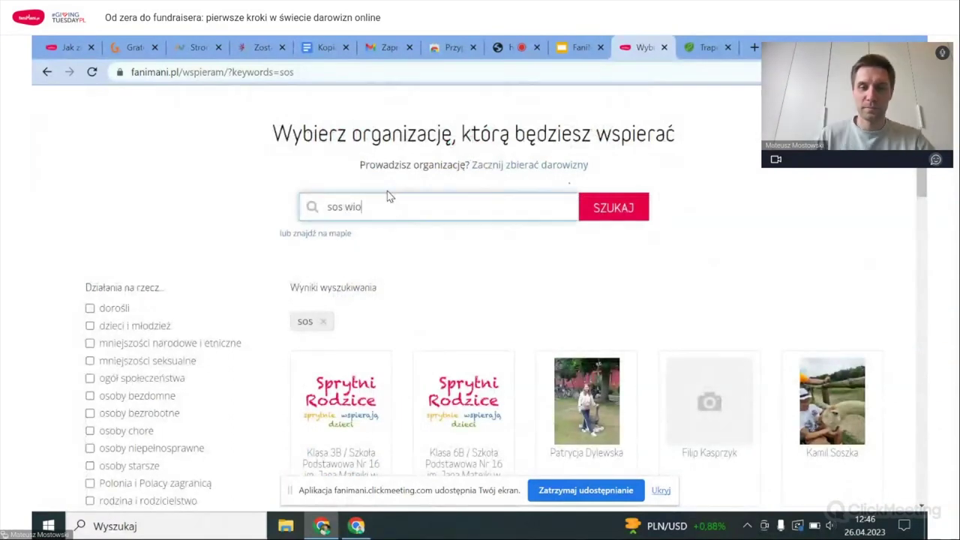
text(ski)
key(Return)
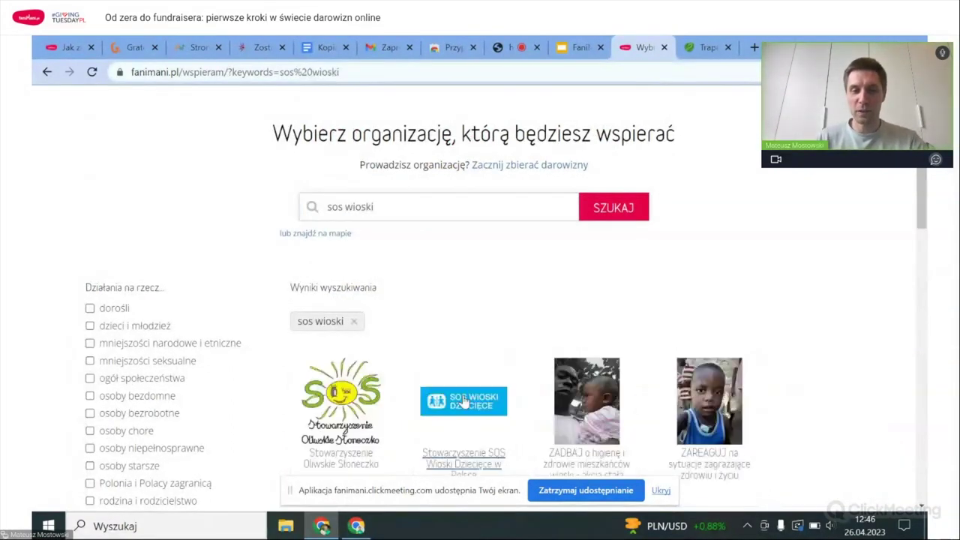
click(465, 403)
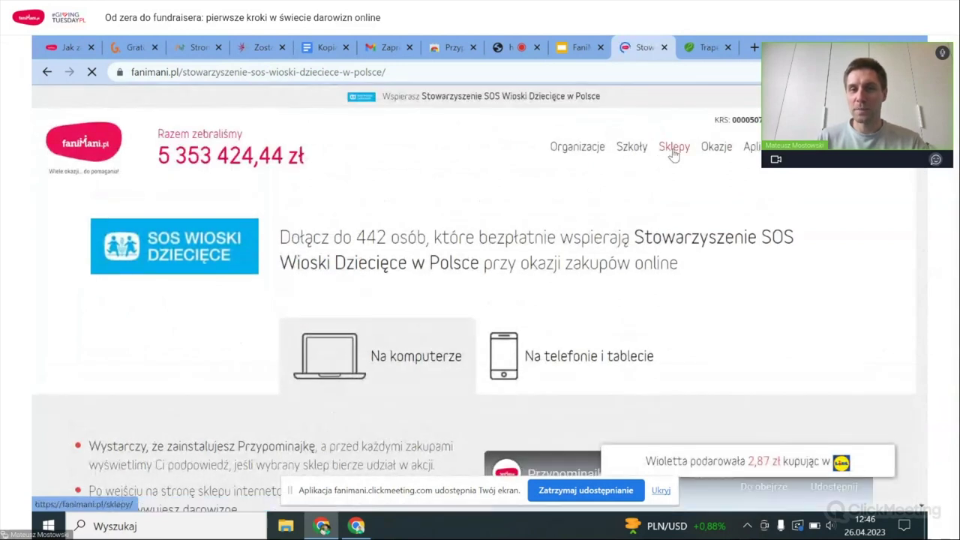
Open FaniMani.pl's shop list, choose Biedronka Home and activate the donation for purchases there.
click(674, 150)
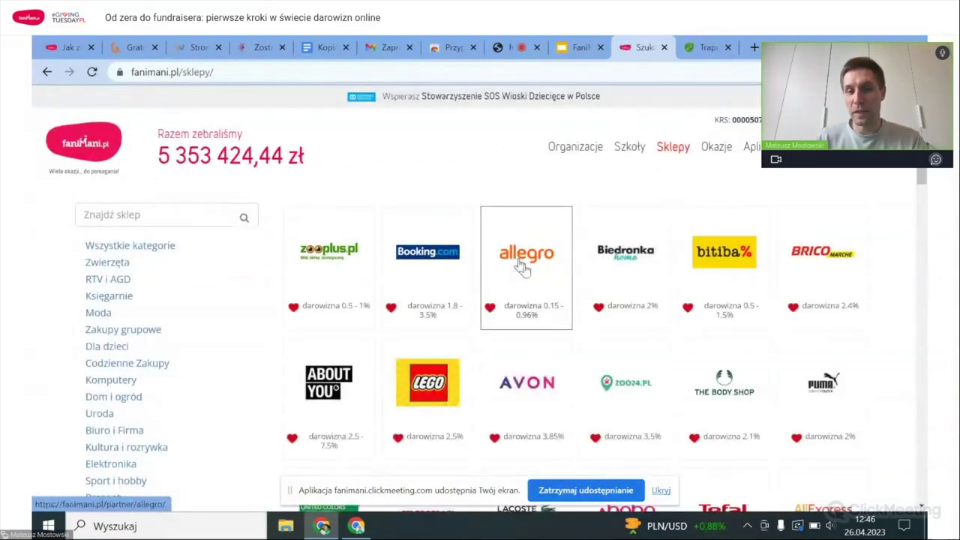
click(648, 273)
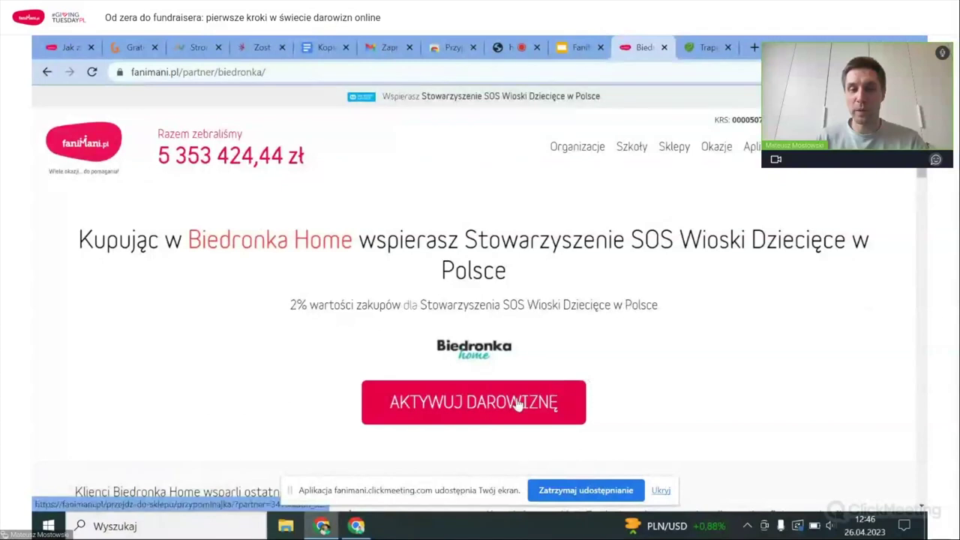
click(516, 403)
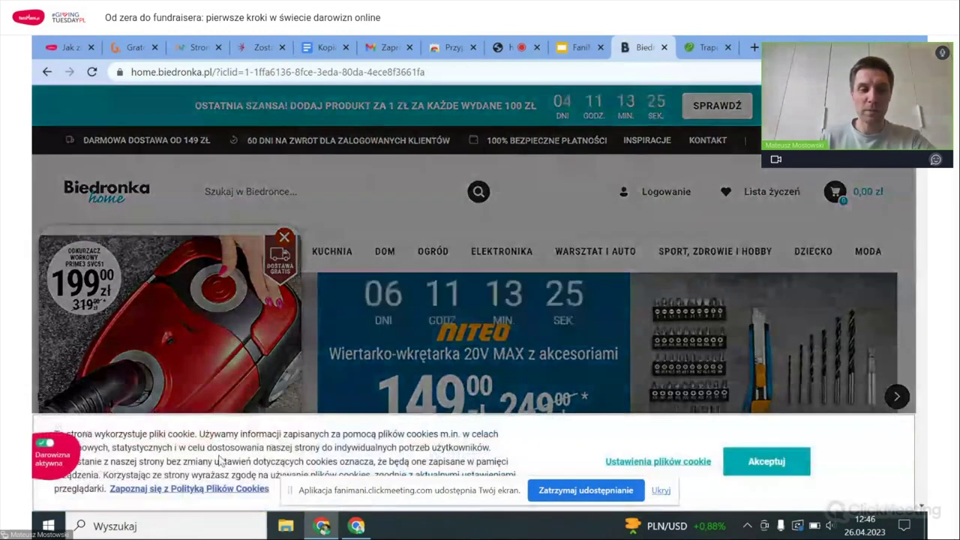
click(66, 465)
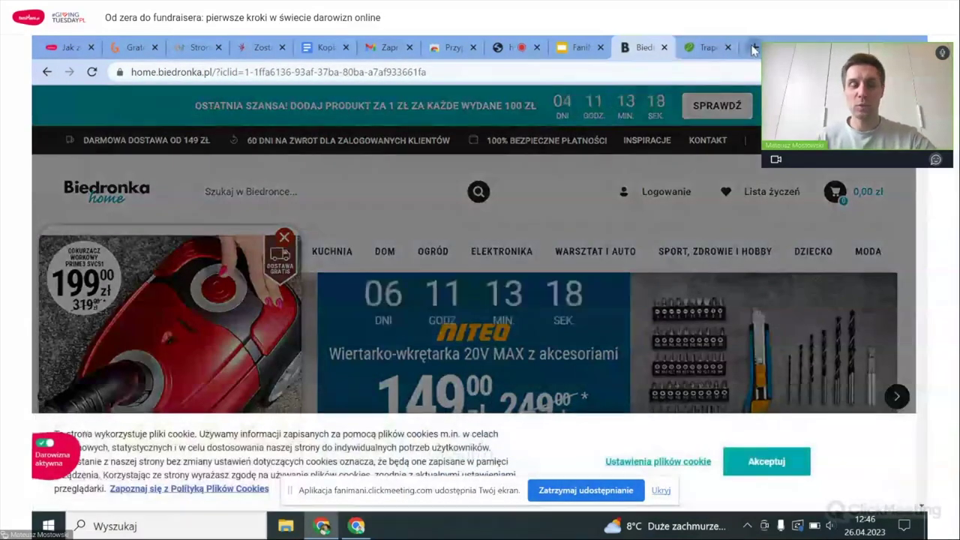
Search Google again for "buty trekkingowe" in a new browser tab.
click(754, 49)
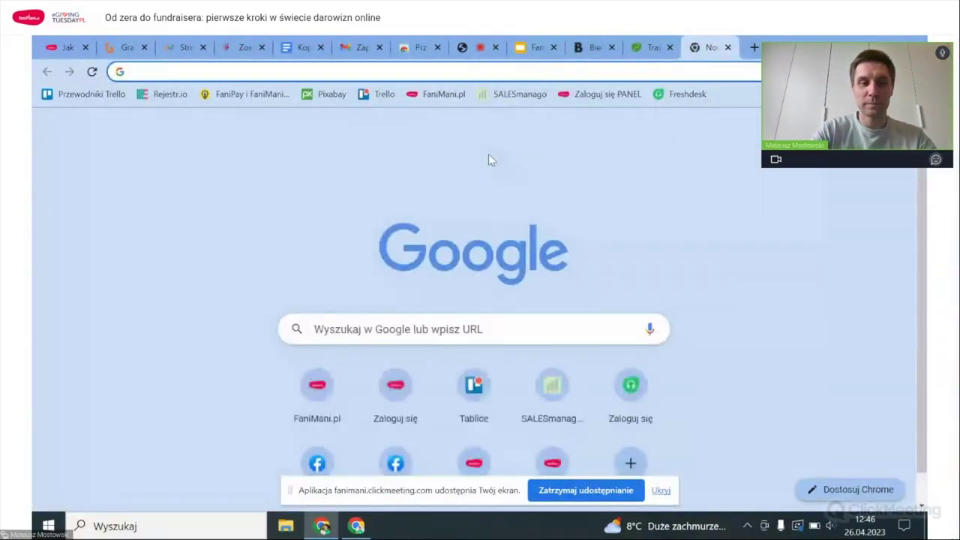
text(buty)
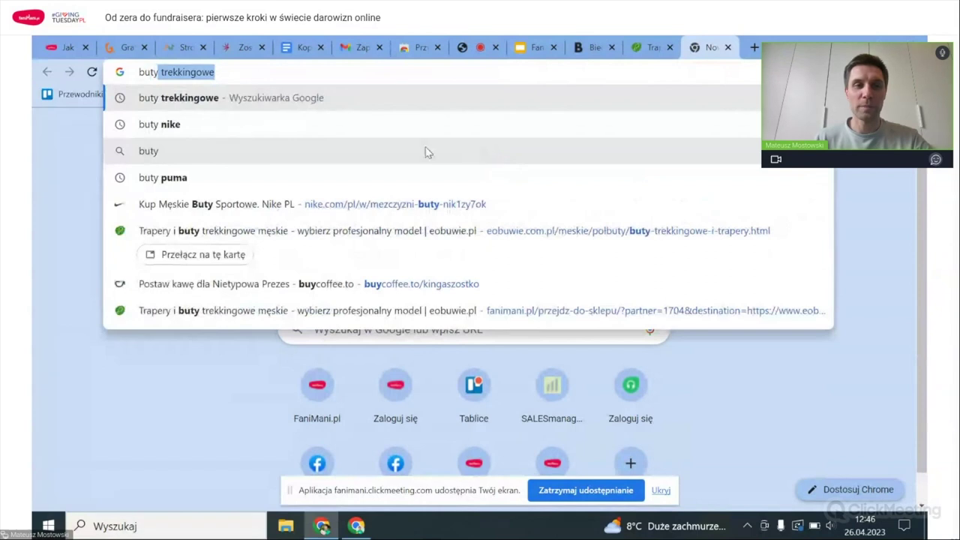
click(338, 99)
scroll(370, 330, down, 3)
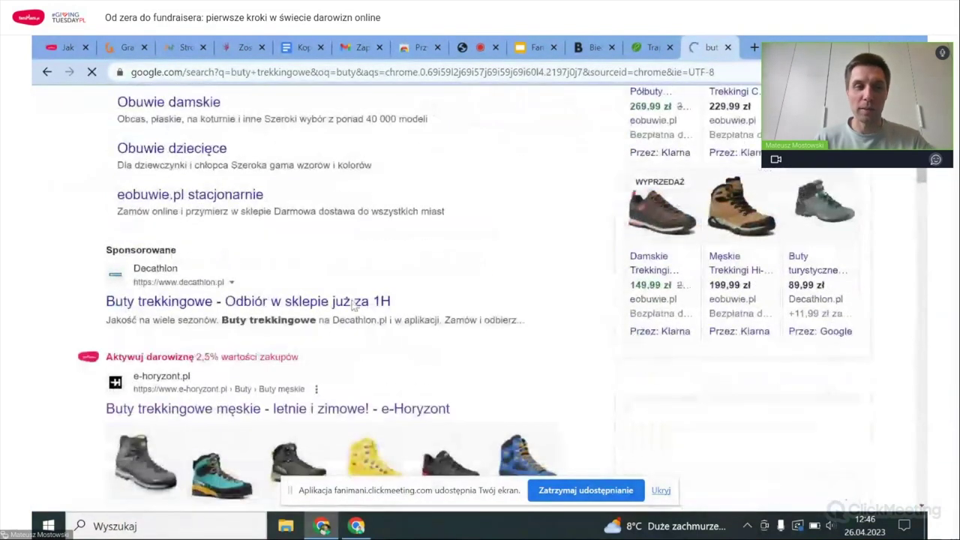
Highlight the sponsored Decathlon result, then open the eobuwie.com.pl result marked with a 3,5% donation.
drag(96, 251, 221, 274)
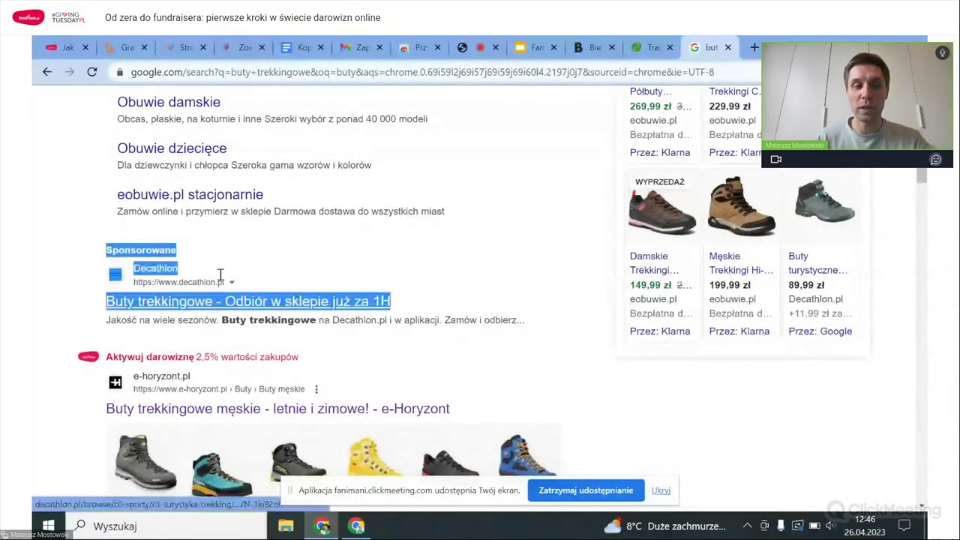
click(41, 279)
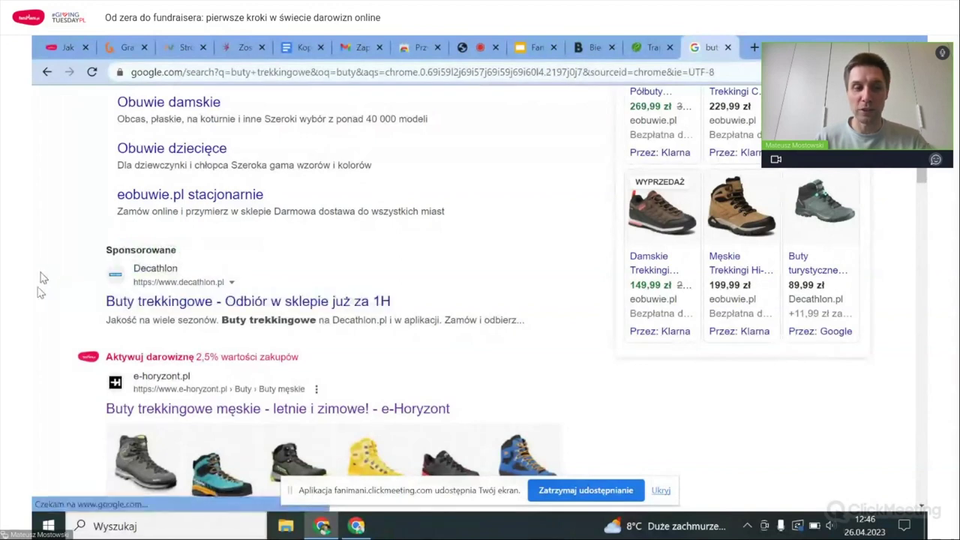
scroll(36, 292, down, 1)
scroll(34, 292, down, 2)
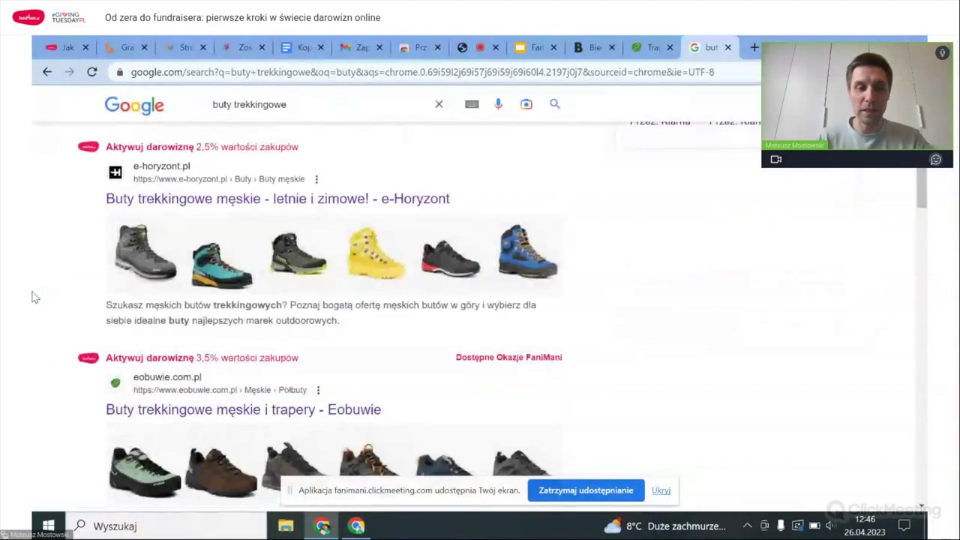
click(171, 382)
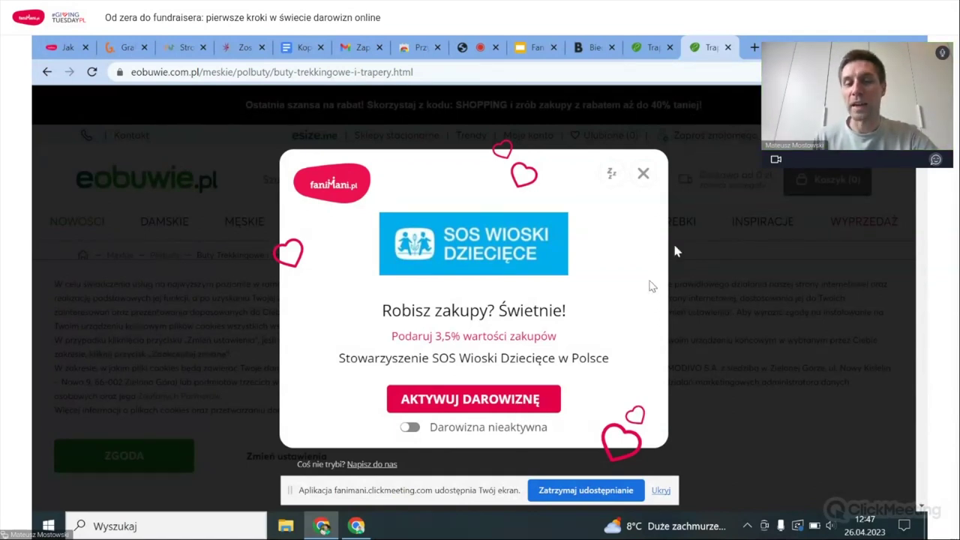
Activate the 3,5% donation for Stowarzyszenie SOS Wioski Dziecięce w Polsce on eobuwie.pl, and reactivate it from the inactive-donation notice.
click(514, 405)
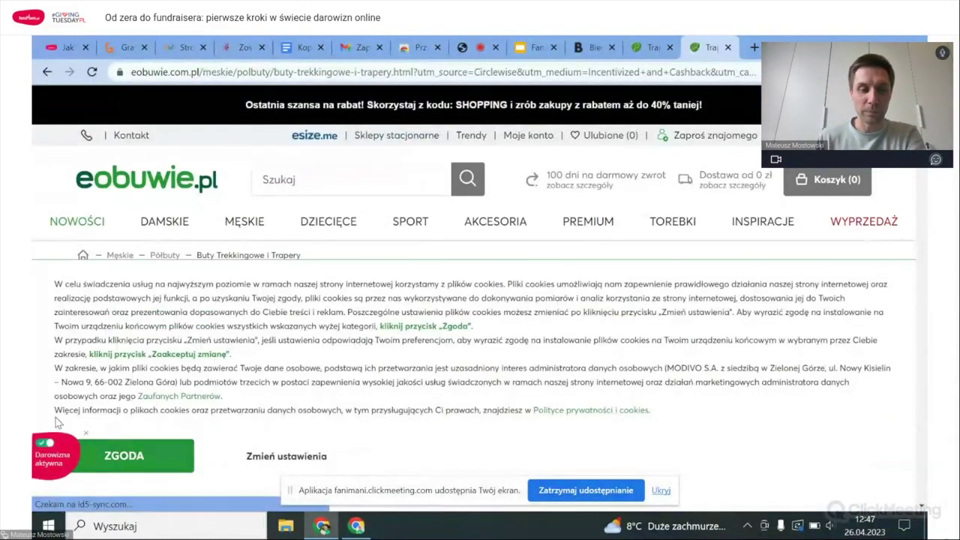
click(50, 466)
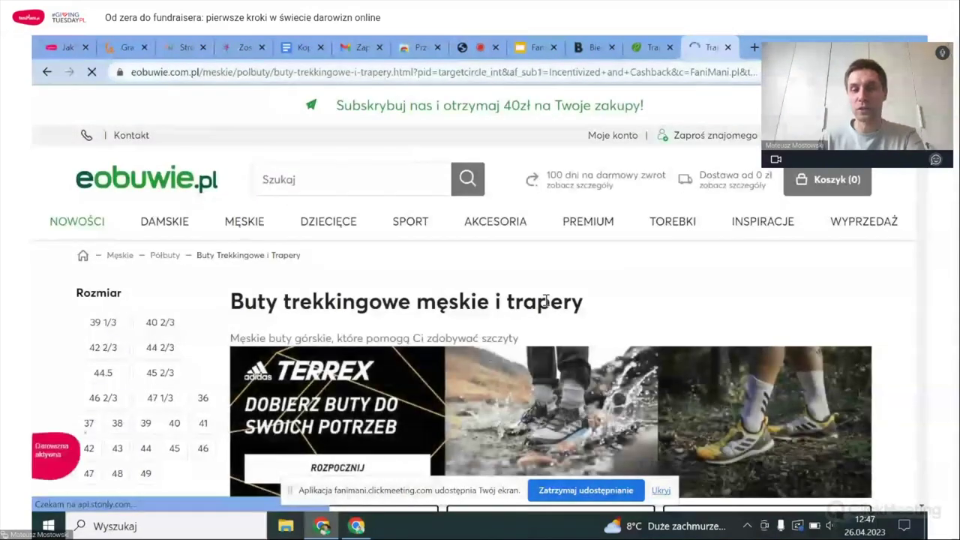
scroll(633, 287, down, 3)
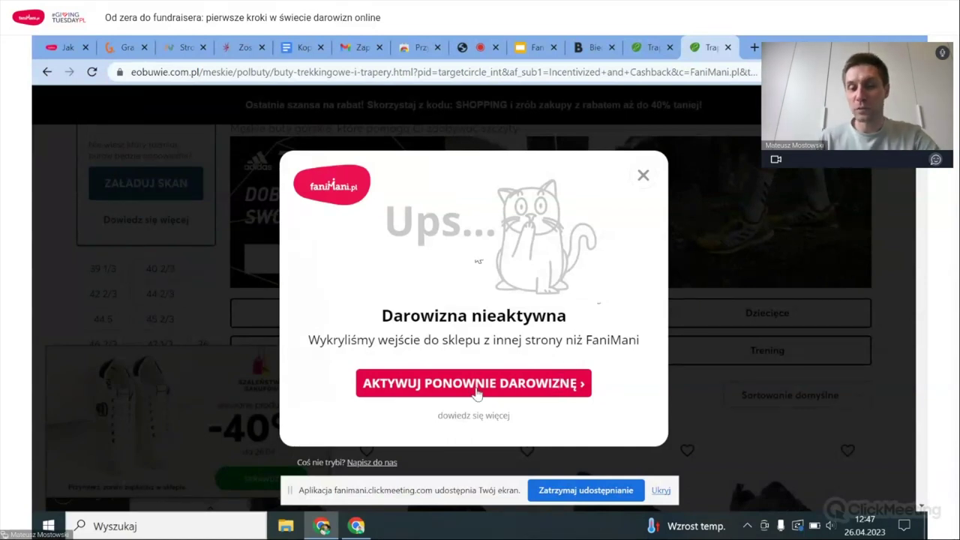
click(551, 389)
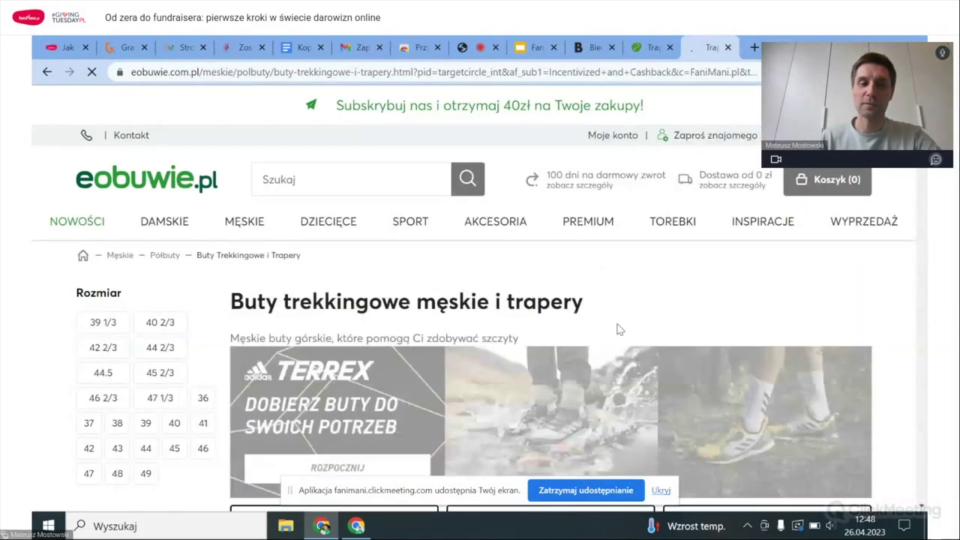
Open the TREKKINGI HOKA Anacapa Breeze shoe, dismiss the newsletter offer and add size 44 to the cart.
scroll(630, 278, down, 5)
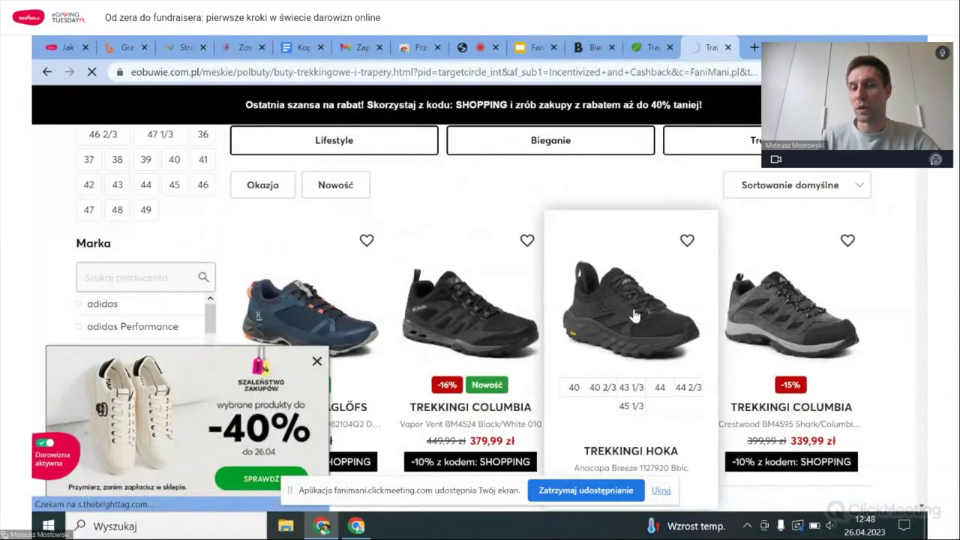
click(607, 321)
scroll(593, 324, down, 3)
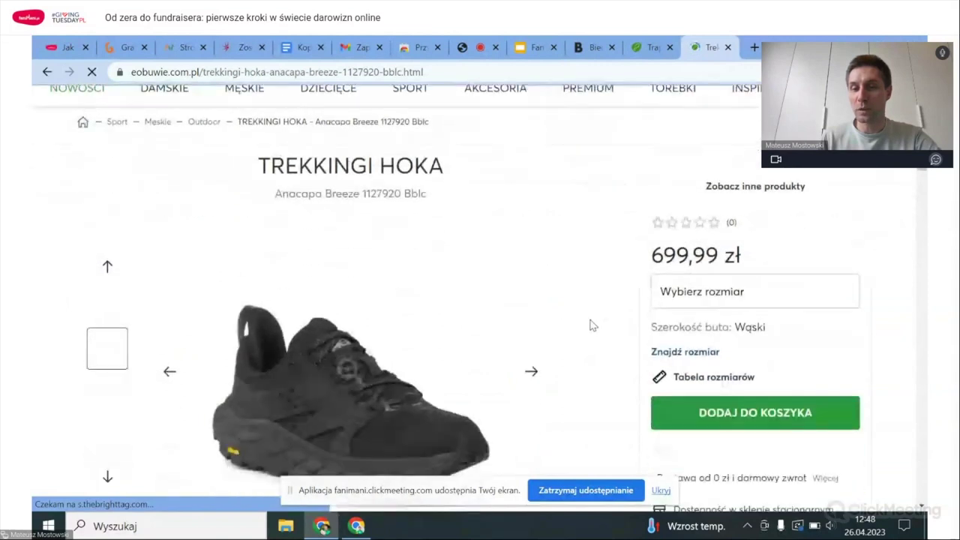
scroll(568, 315, down, 3)
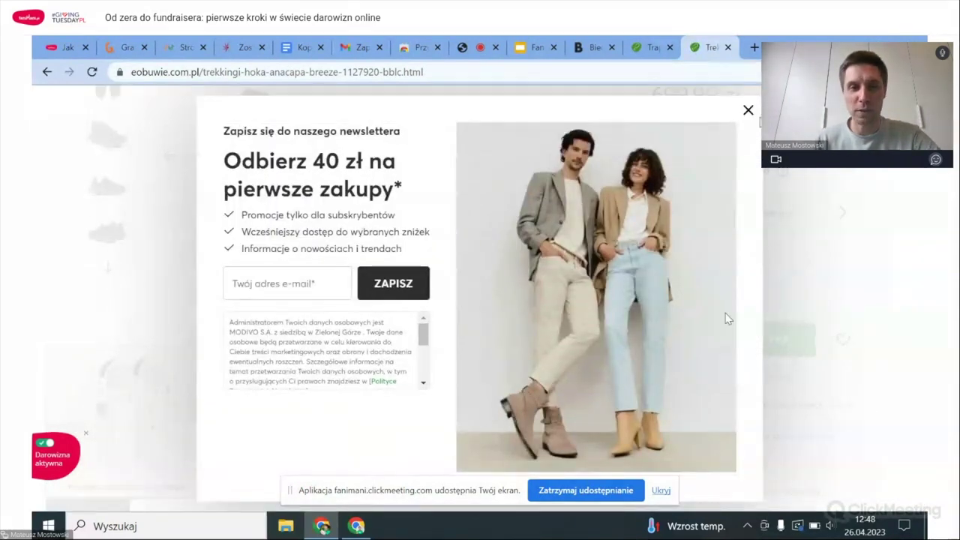
click(748, 111)
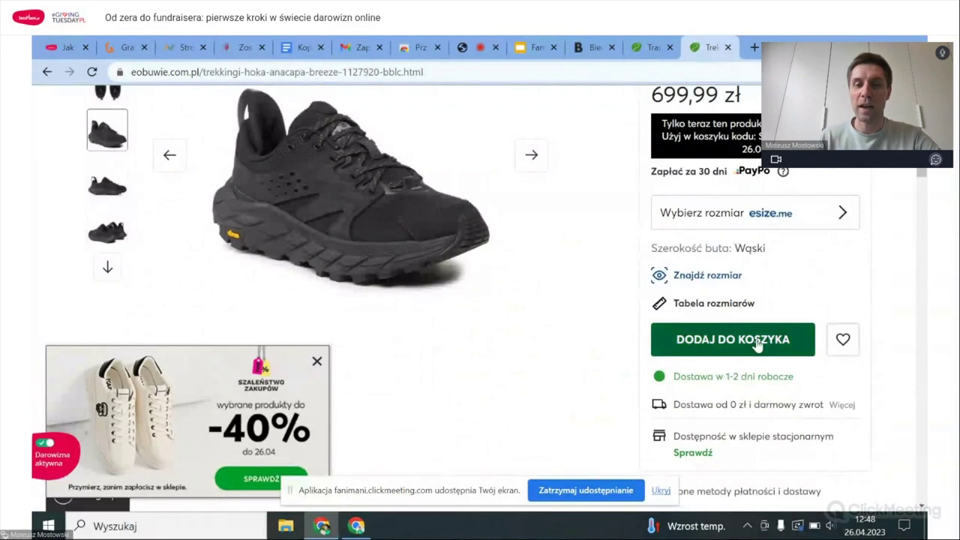
click(732, 344)
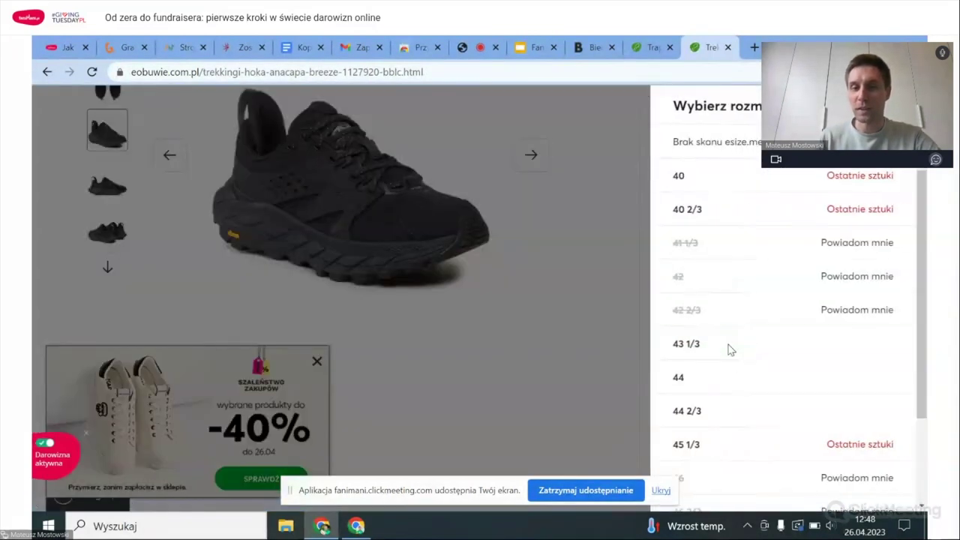
click(713, 376)
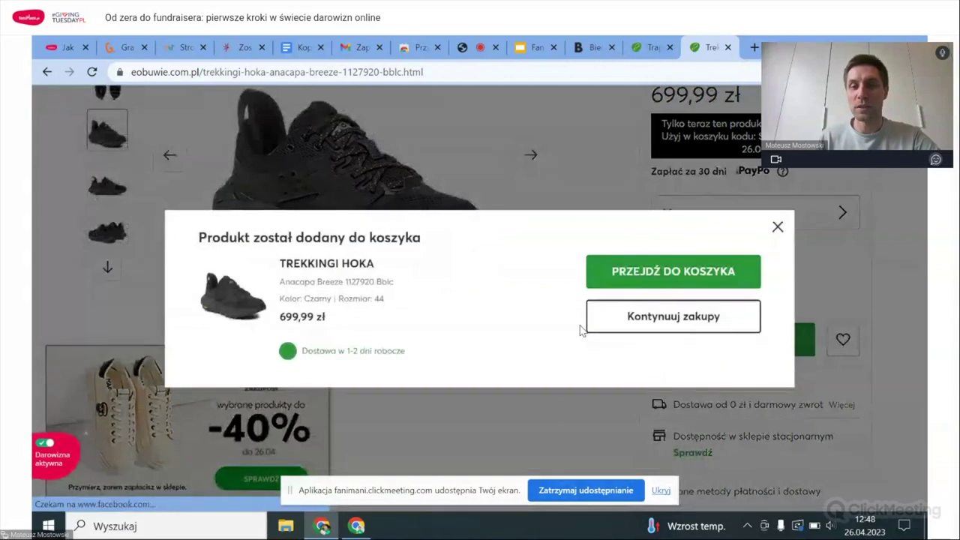
Review the shopping cart, proceed to checkout and view the order form's payment methods and consents.
click(672, 279)
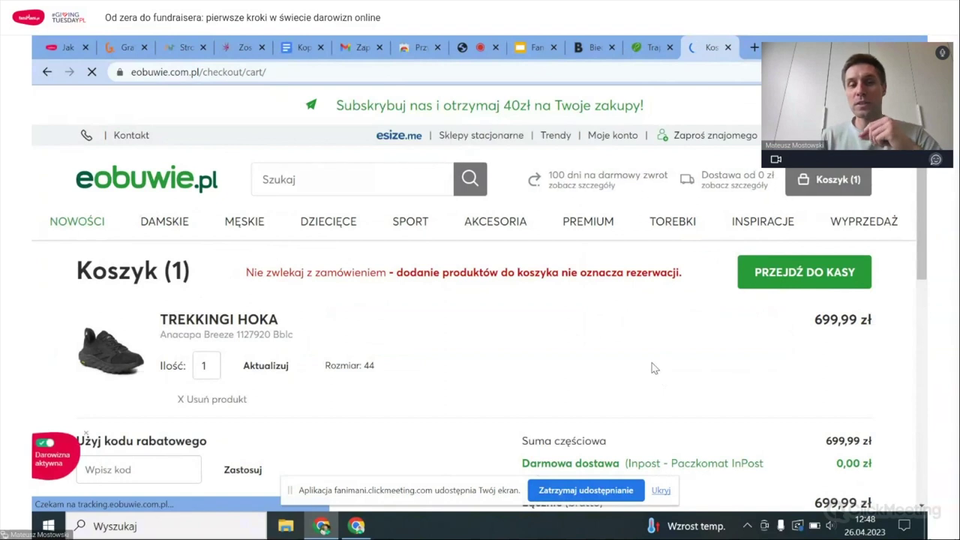
scroll(653, 367, down, 2)
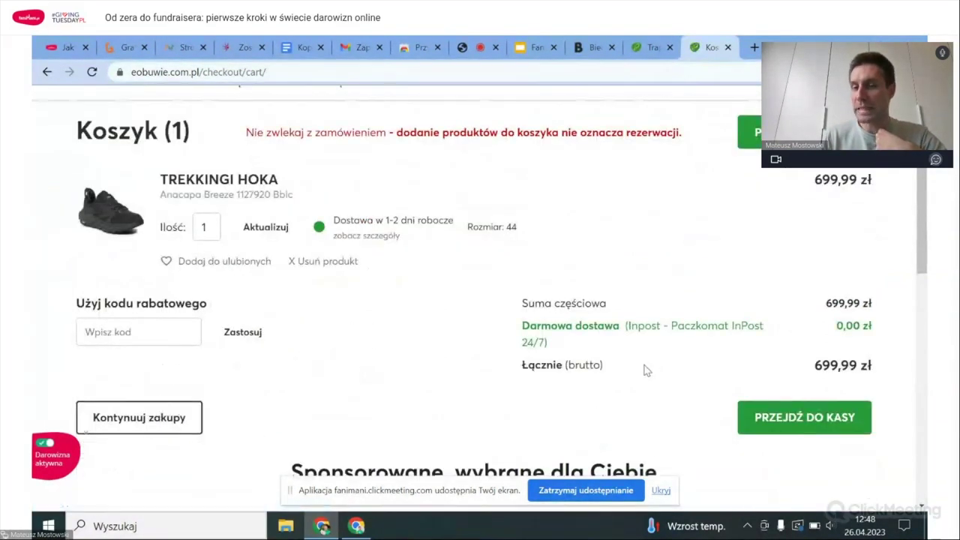
scroll(459, 300, up, 2)
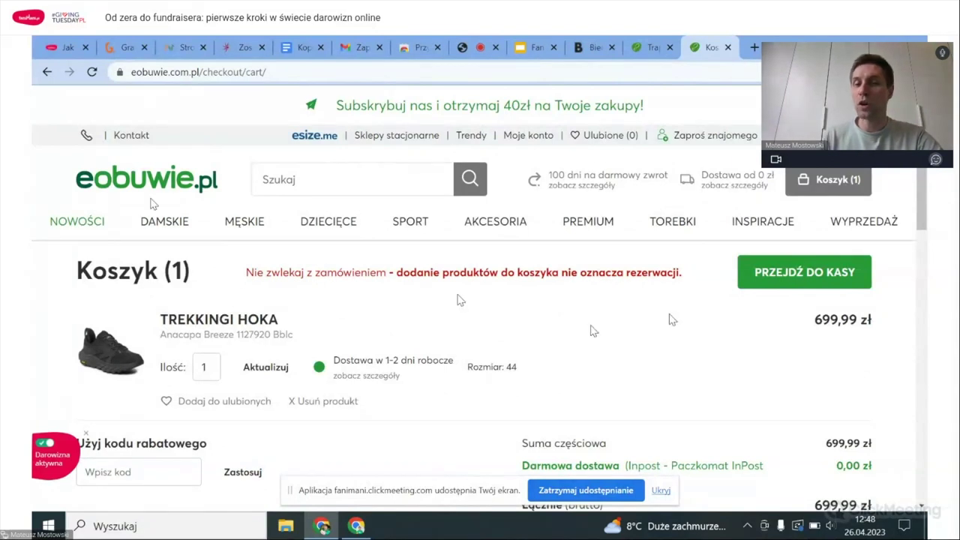
scroll(670, 319, down, 2)
click(799, 421)
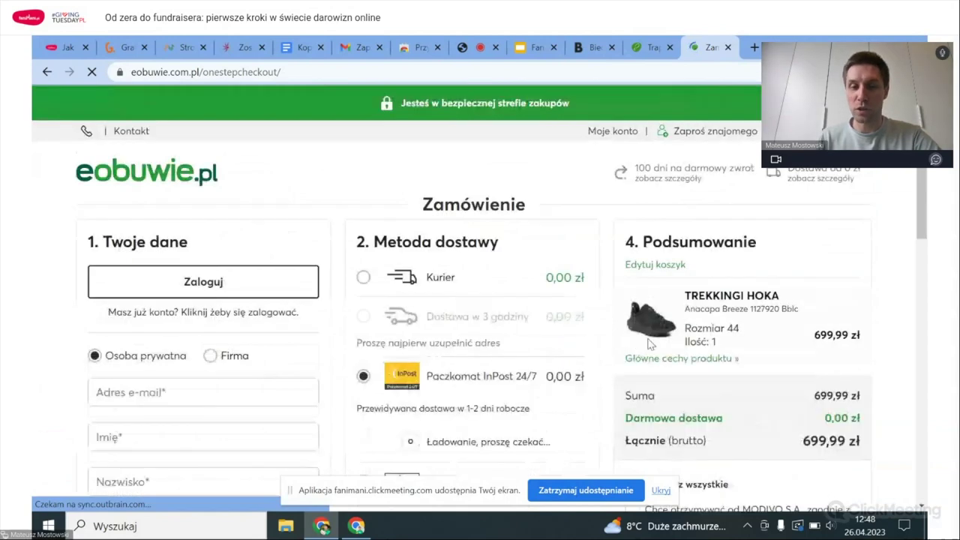
scroll(570, 338, down, 5)
scroll(567, 334, down, 1)
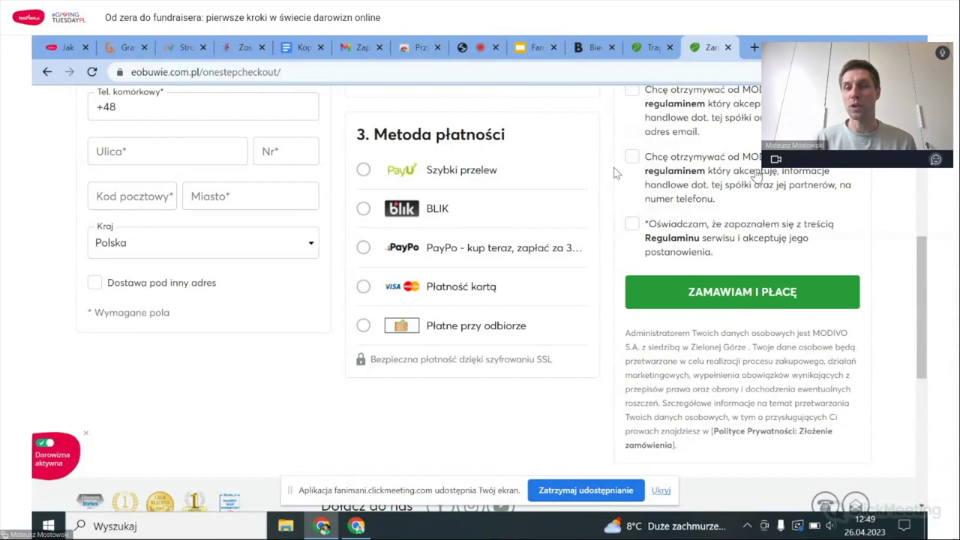
Switch to the FaniMani presentation, start the slideshow and reveal the supporter table's registration date, months, donation value and monthly columns.
click(532, 48)
click(683, 114)
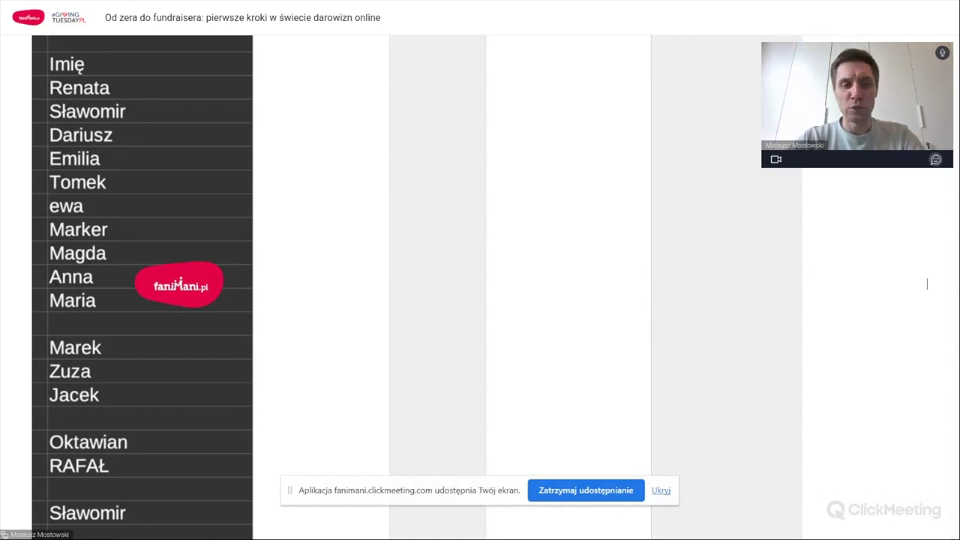
key(Right)
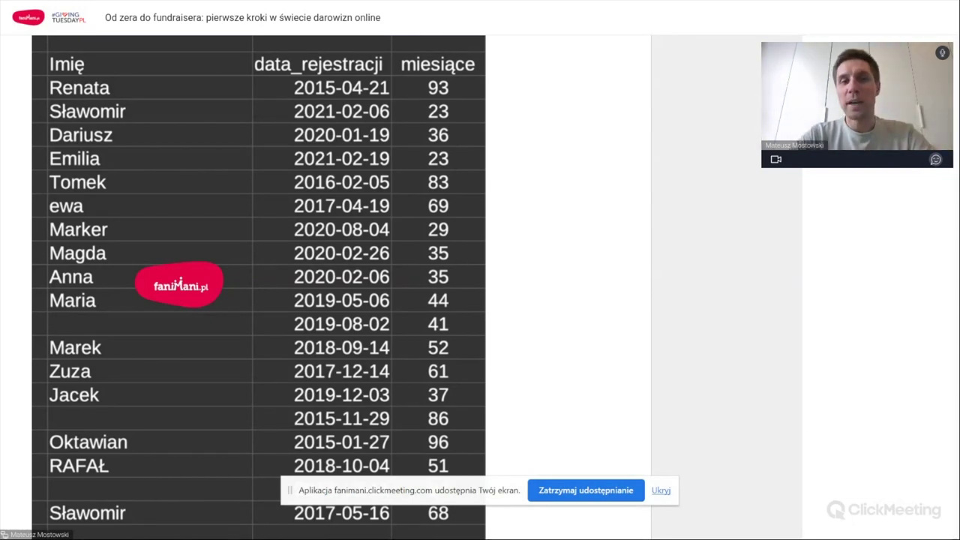
key(Right)
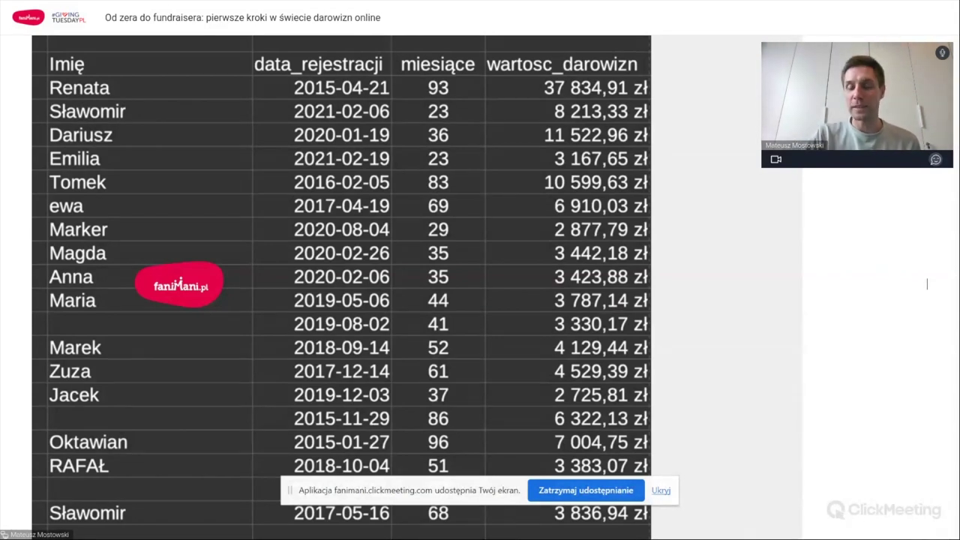
key(Right)
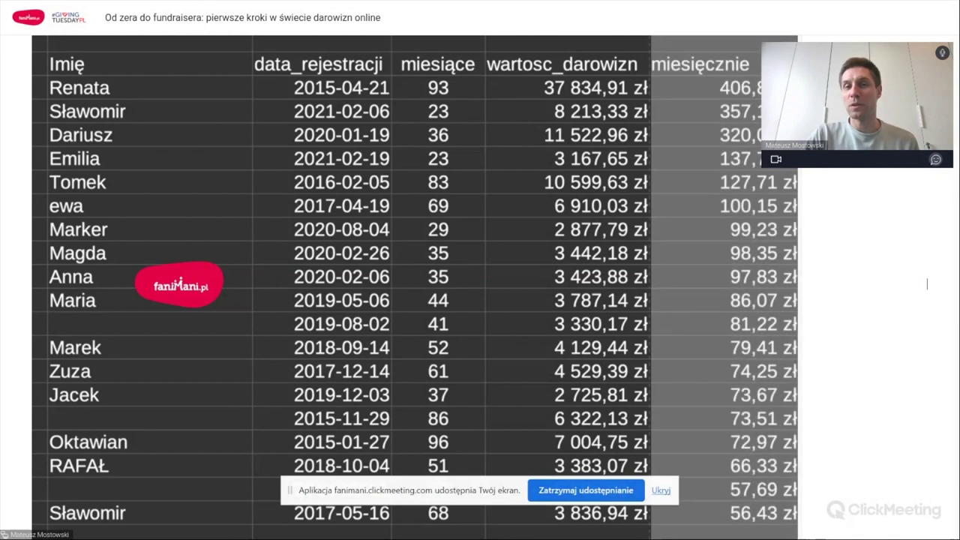